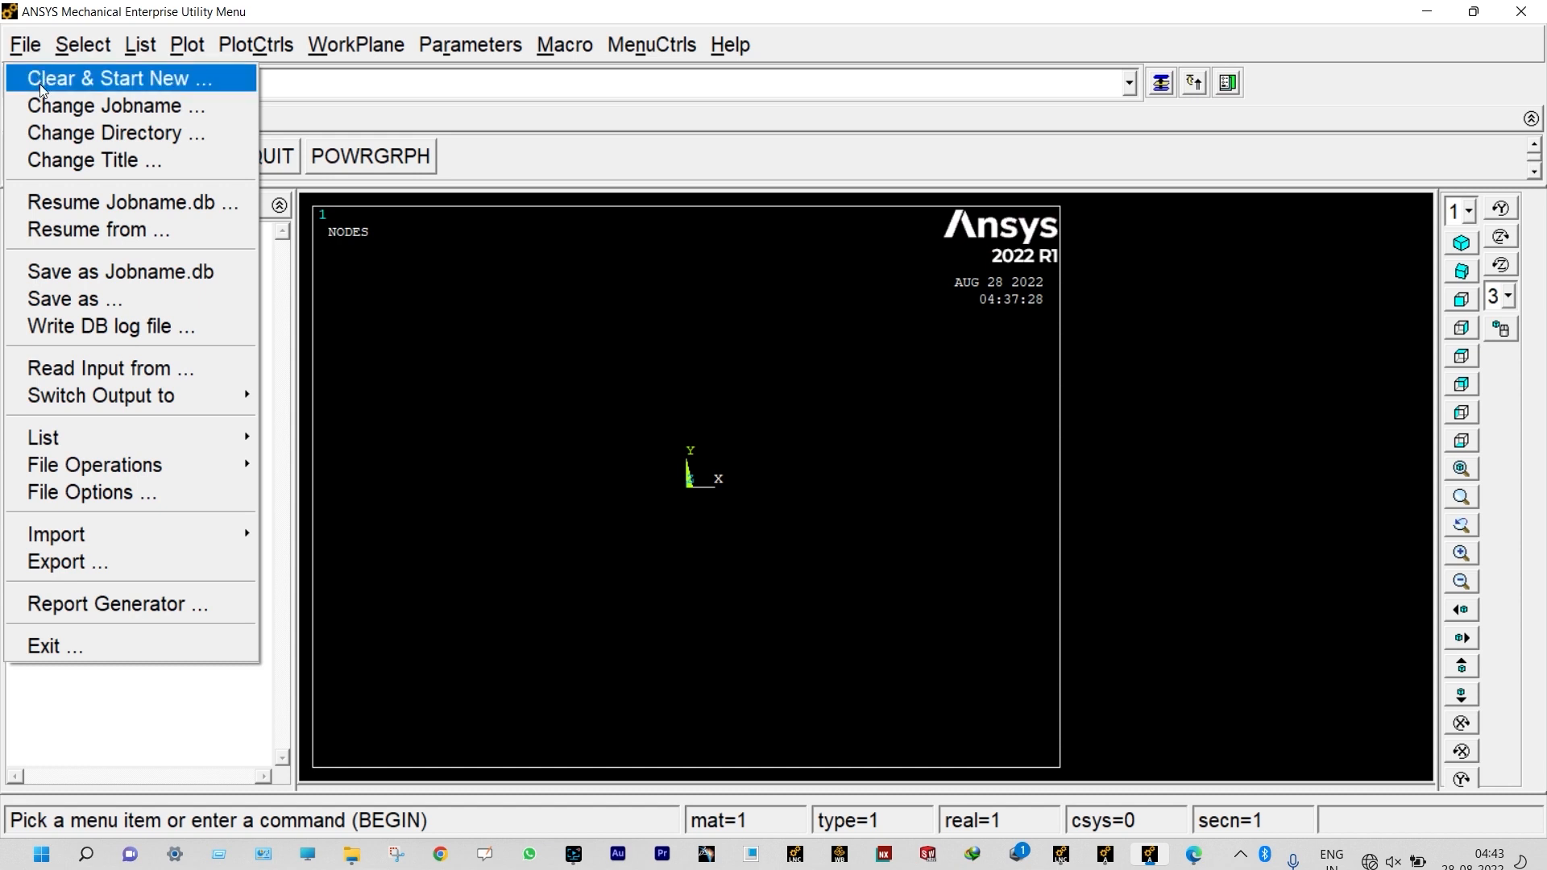
Step: Change the analysis title to FEA4 and replot the graphics display
left_click(70, 162)
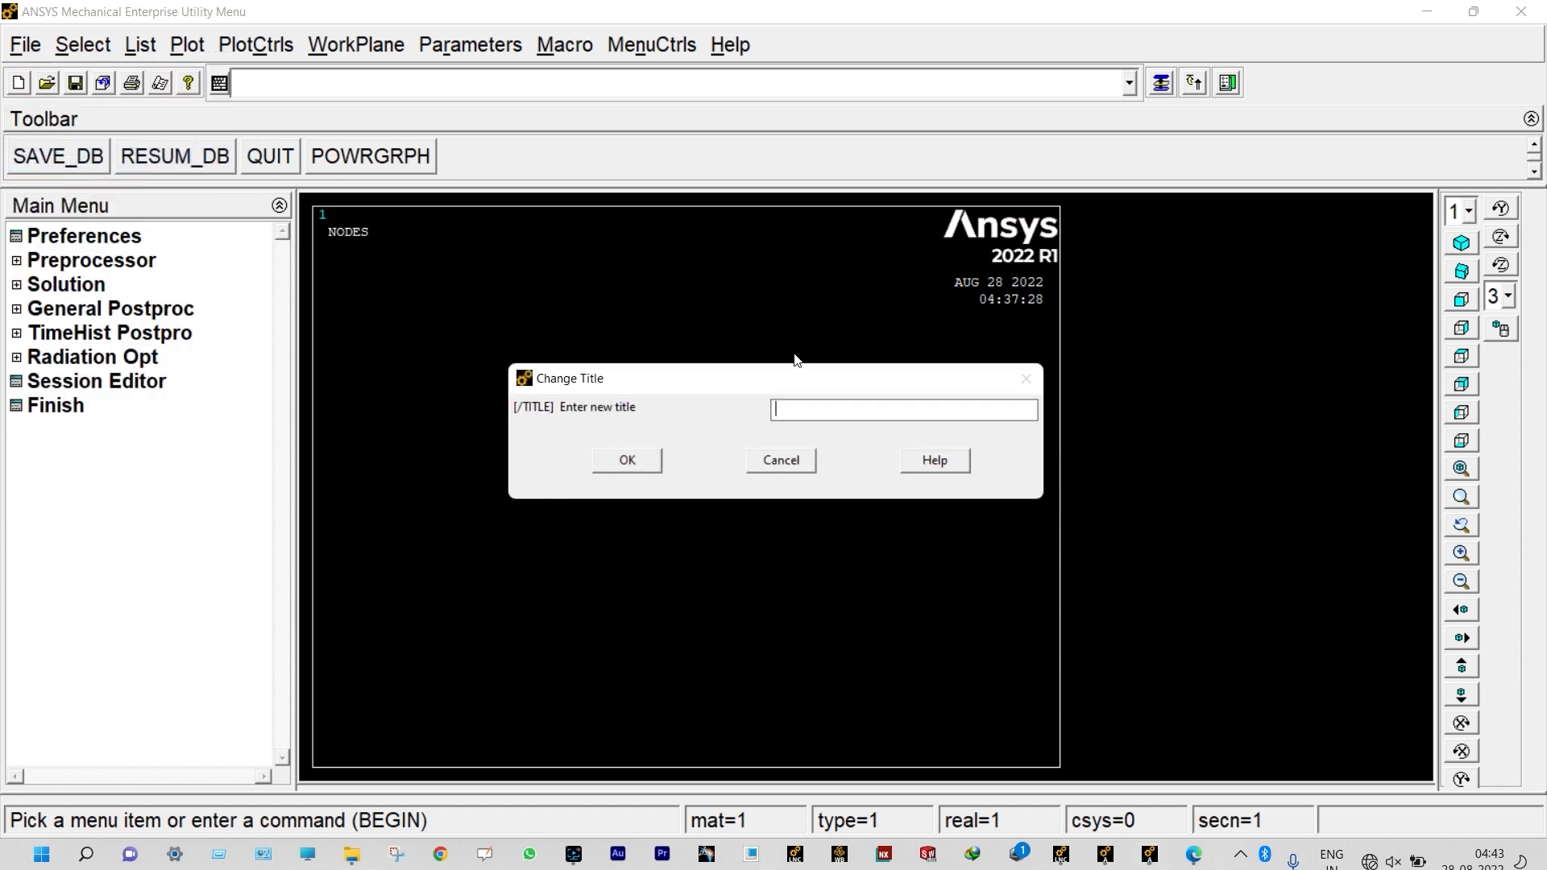
type("Nodes")
left_click(651, 458)
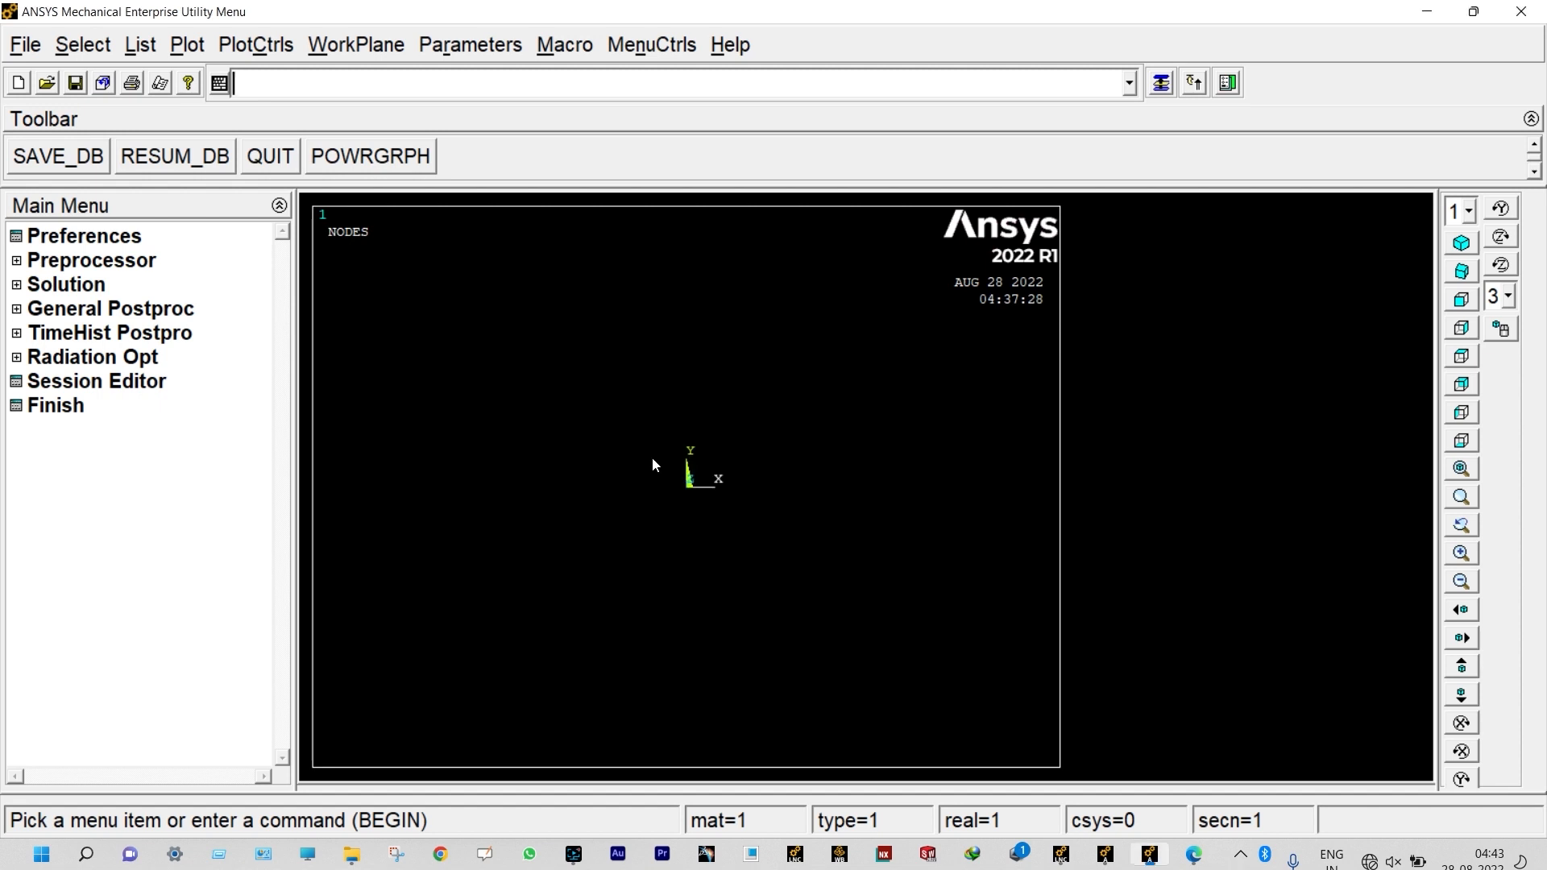
left_click(198, 50)
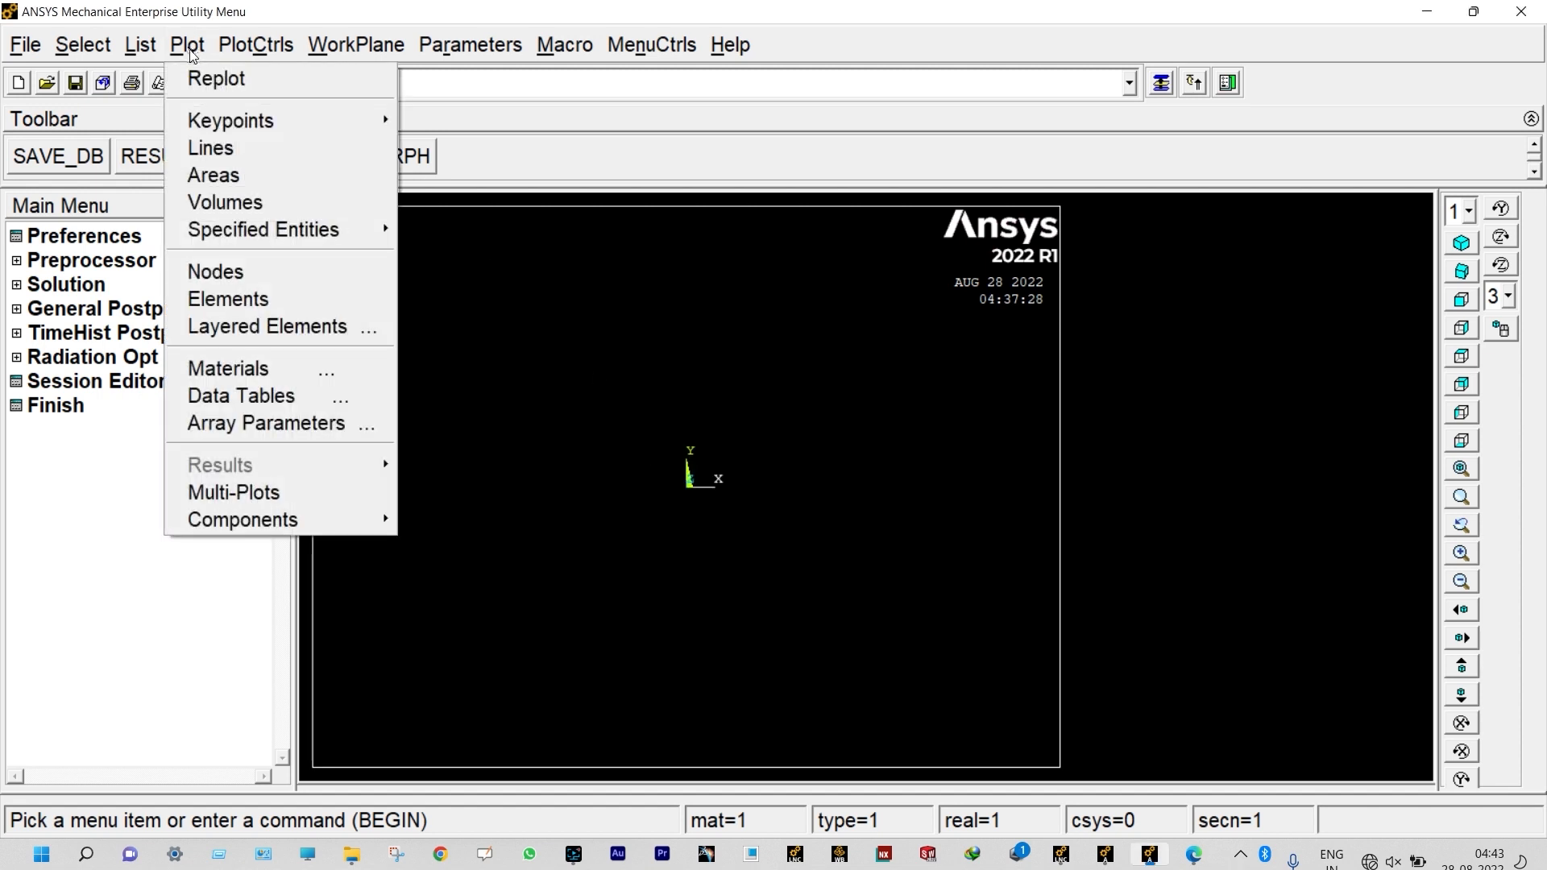
left_click(190, 76)
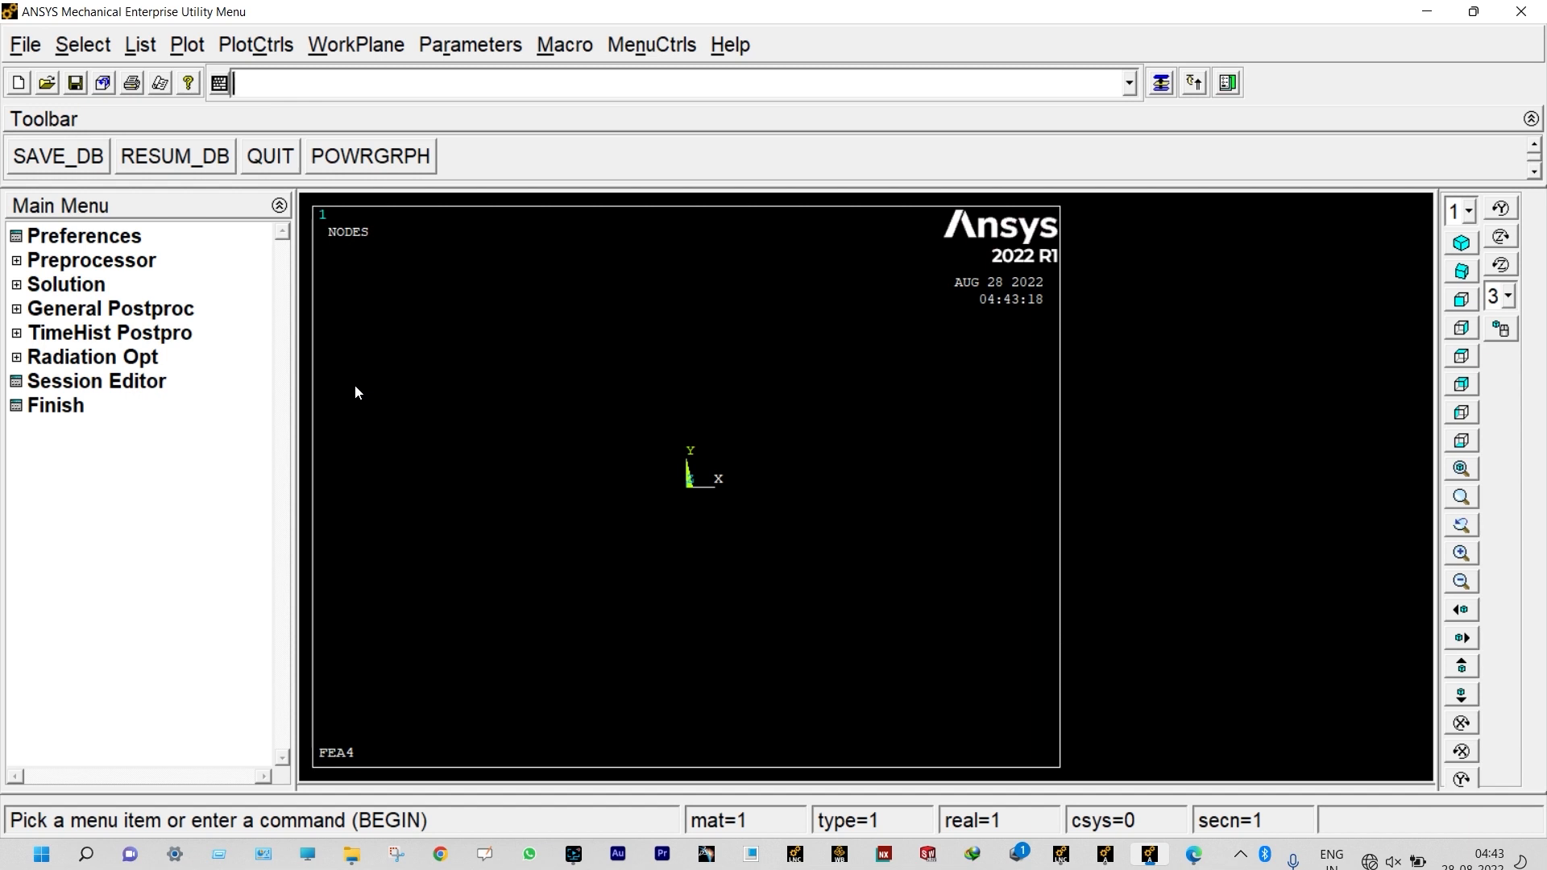
Step: Filter the interface preferences to the Structural discipline
left_click(121, 240)
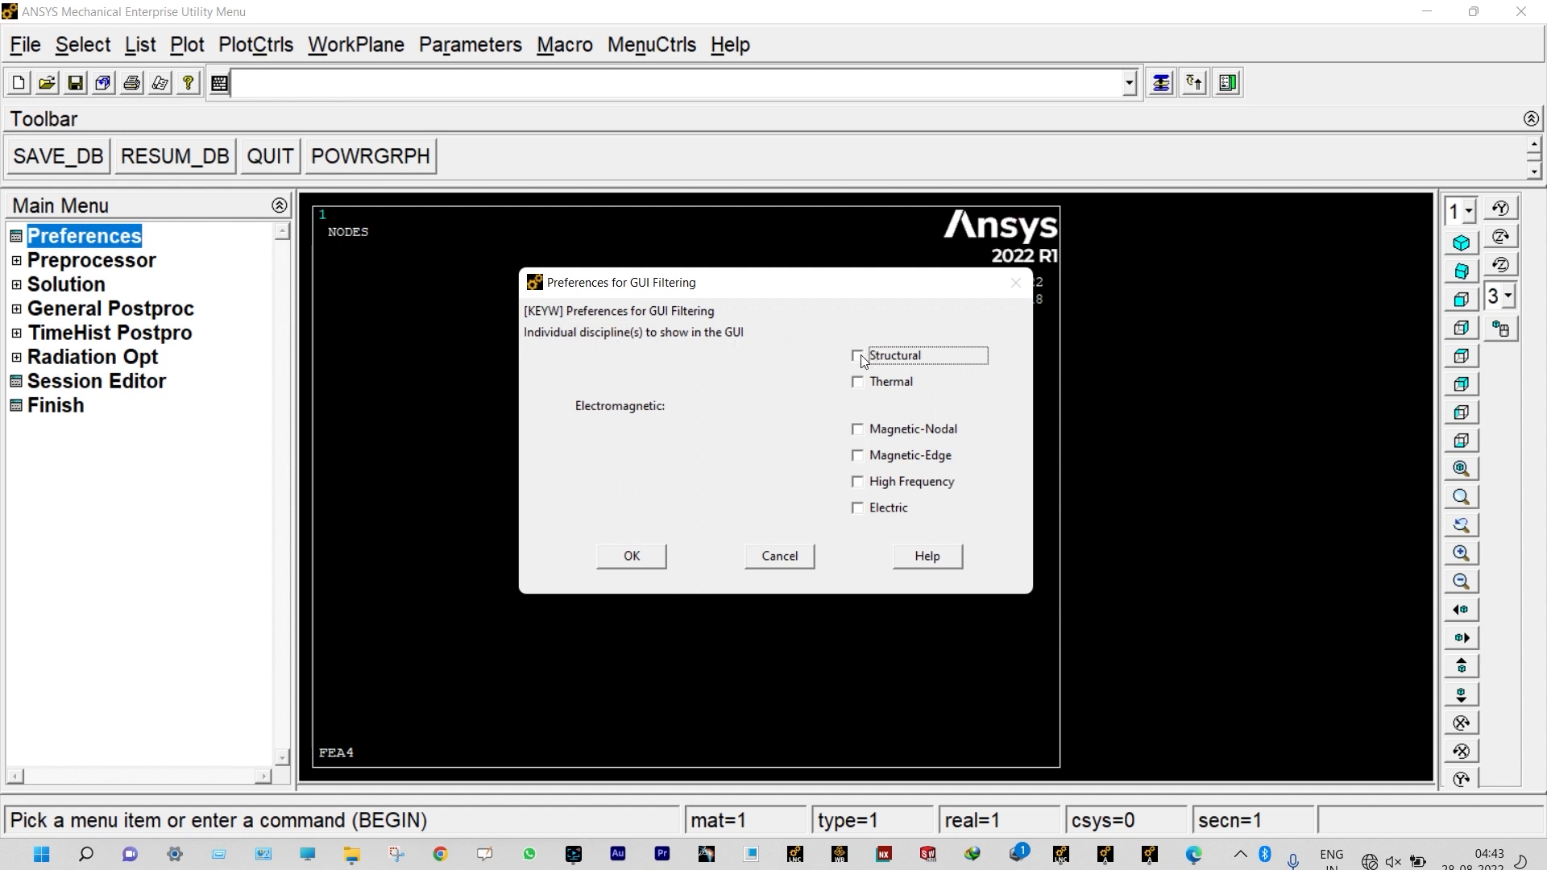
left_click(860, 357)
left_click(654, 555)
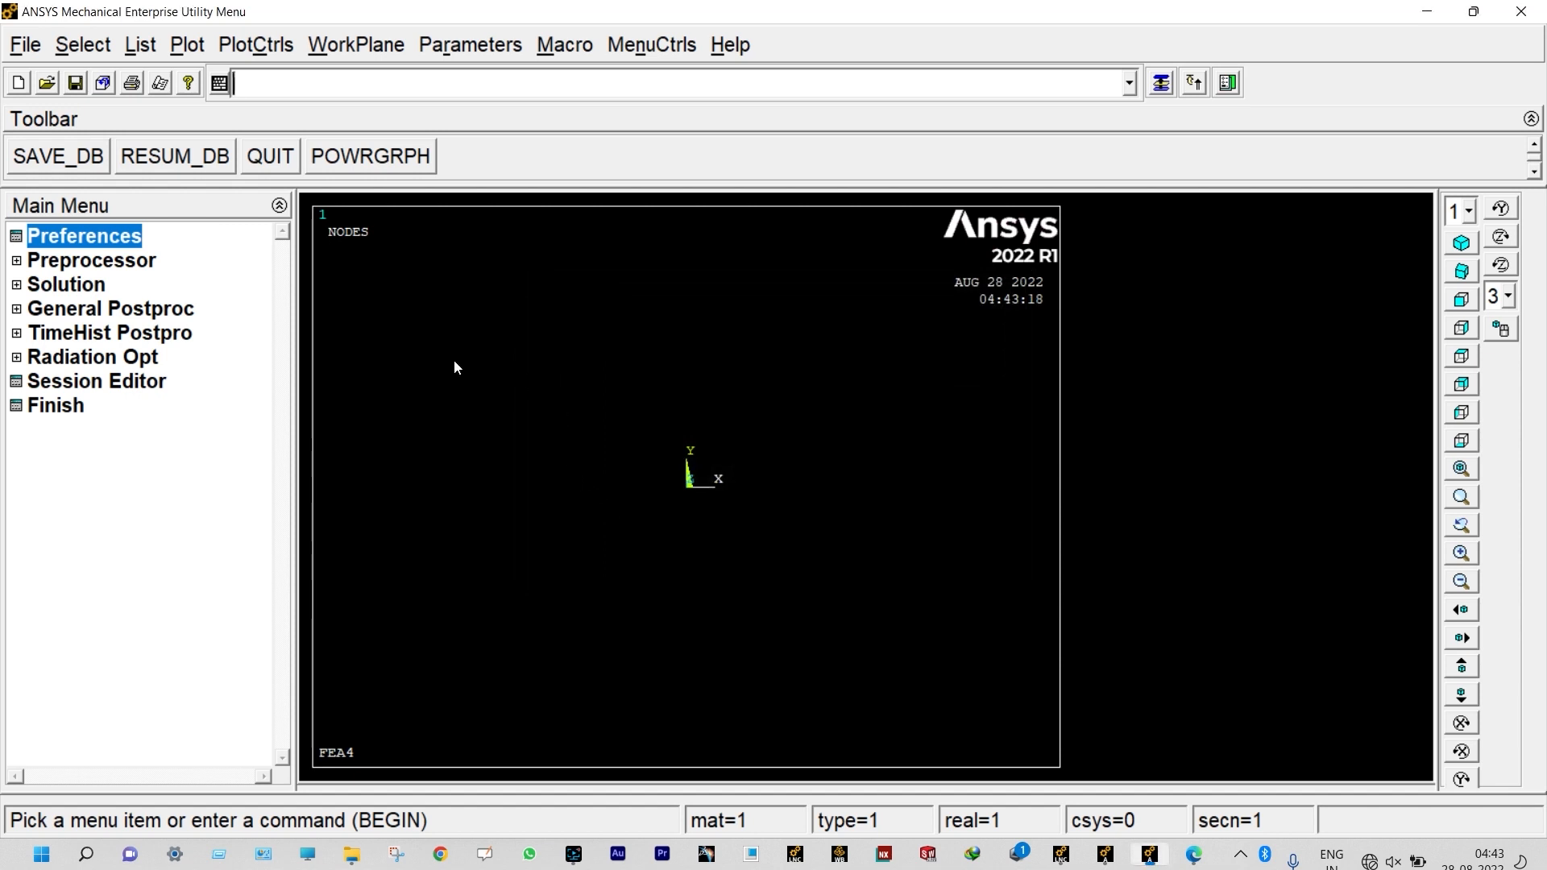
Step: Add a BEAM188 element from the Beam library as element type 1
left_click(137, 262)
left_click(131, 285)
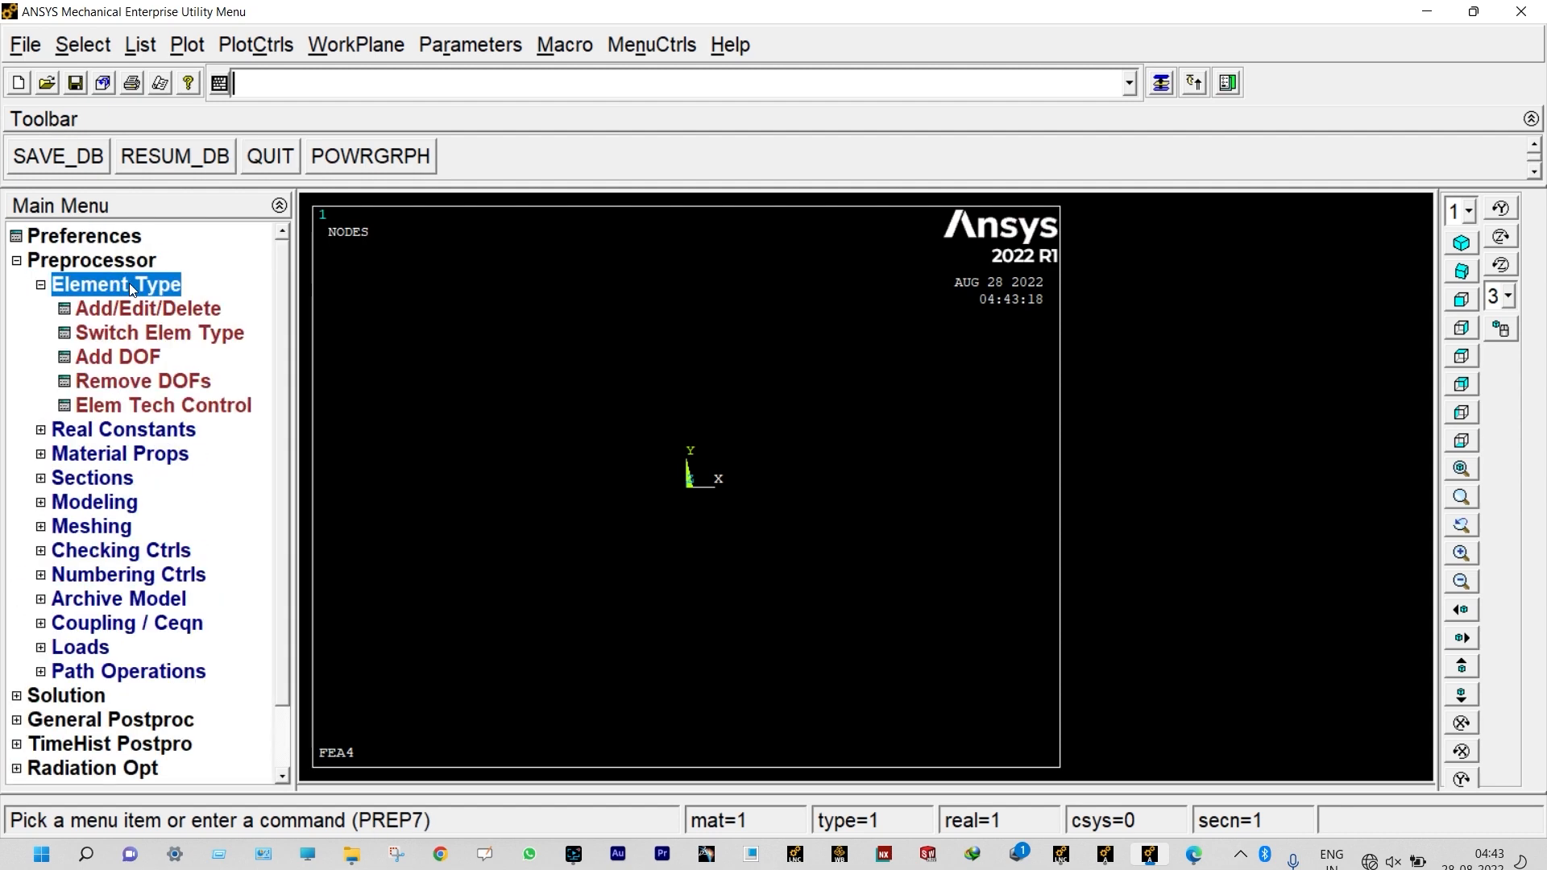
left_click(129, 308)
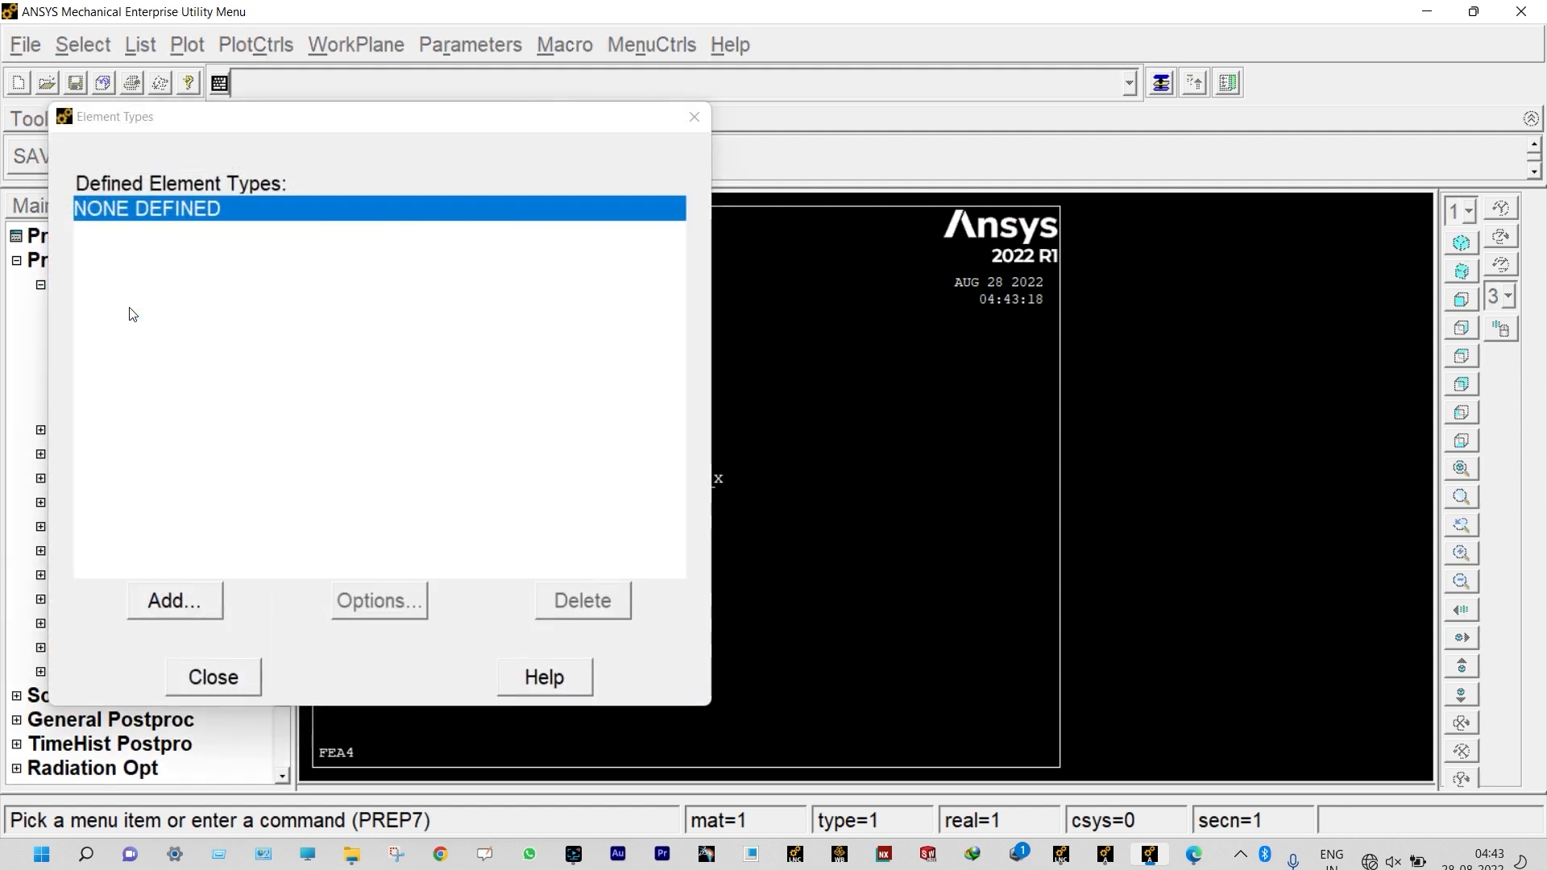
left_click(171, 602)
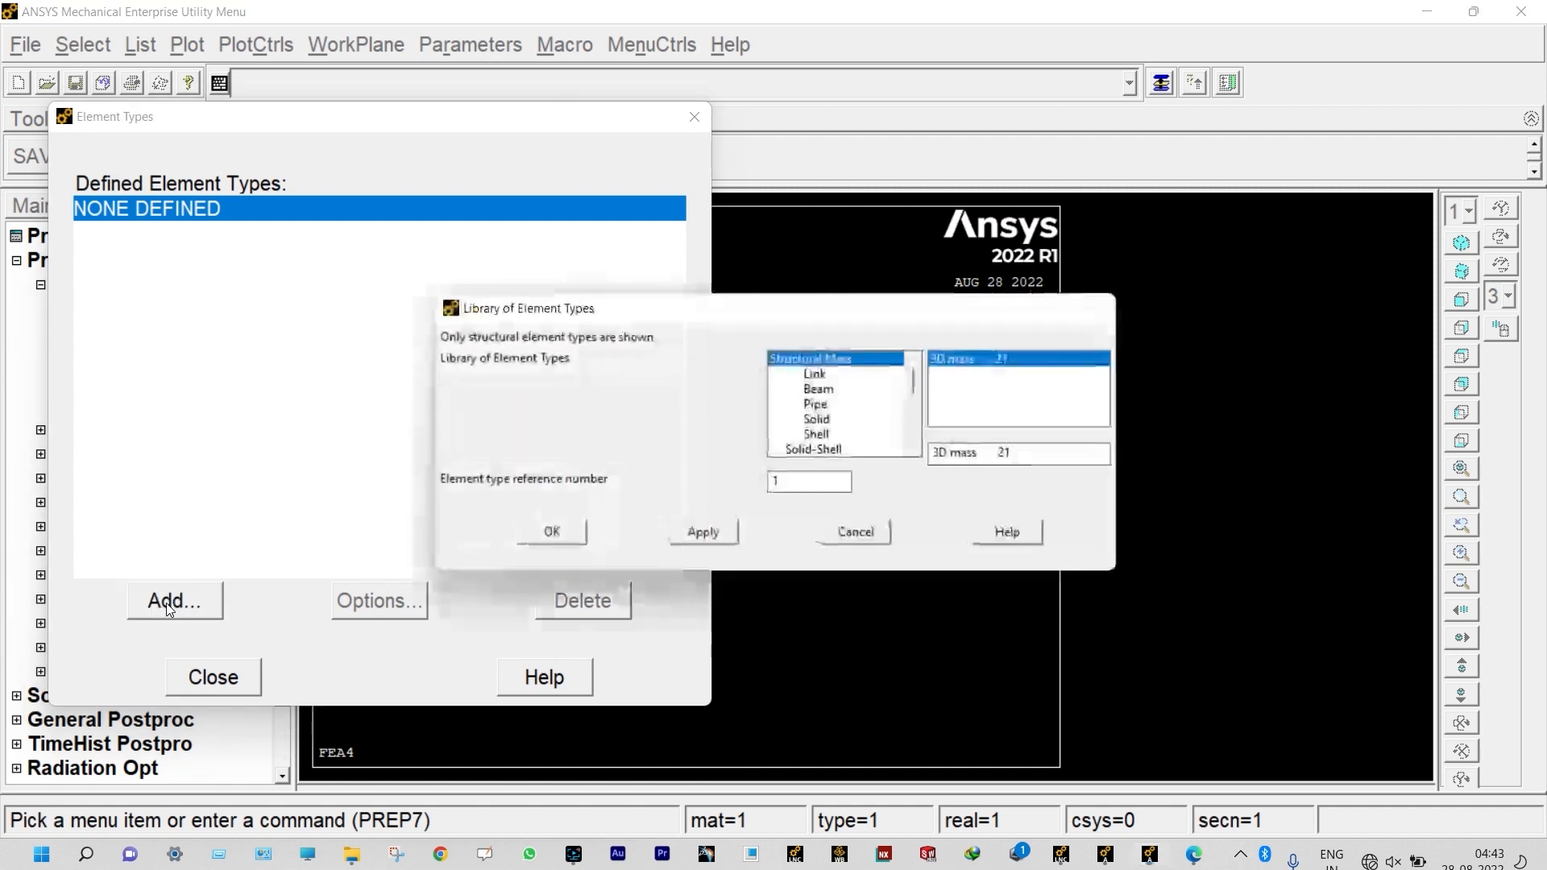
left_click(809, 390)
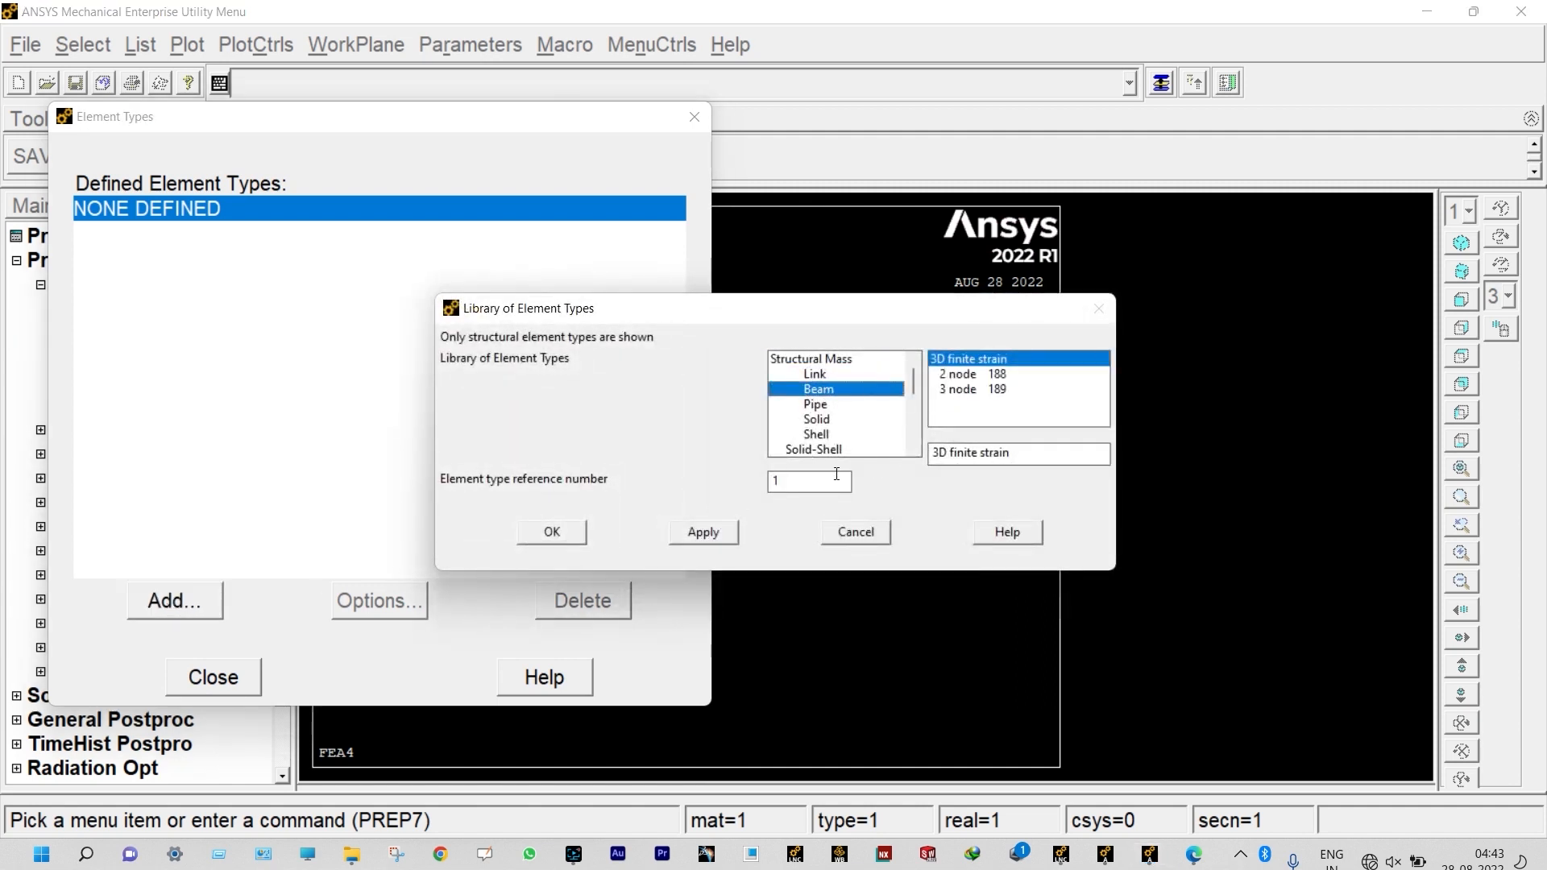
left_click(574, 535)
Step: Set the BEAM188 element behavior K3 to Cubic Form. and finish the element type definition
left_click(395, 603)
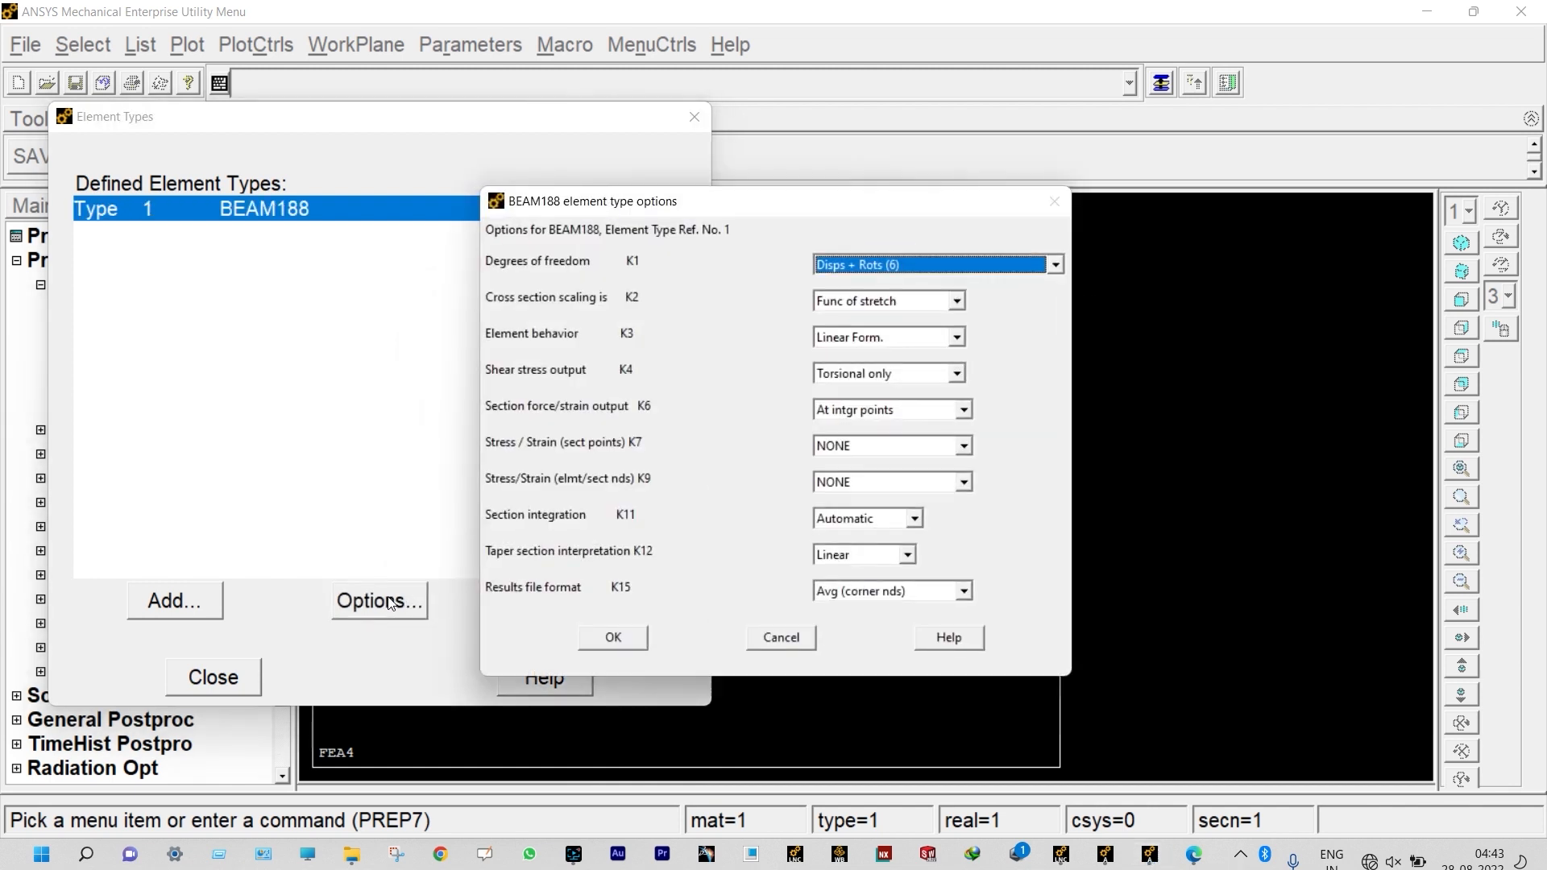
left_click(874, 338)
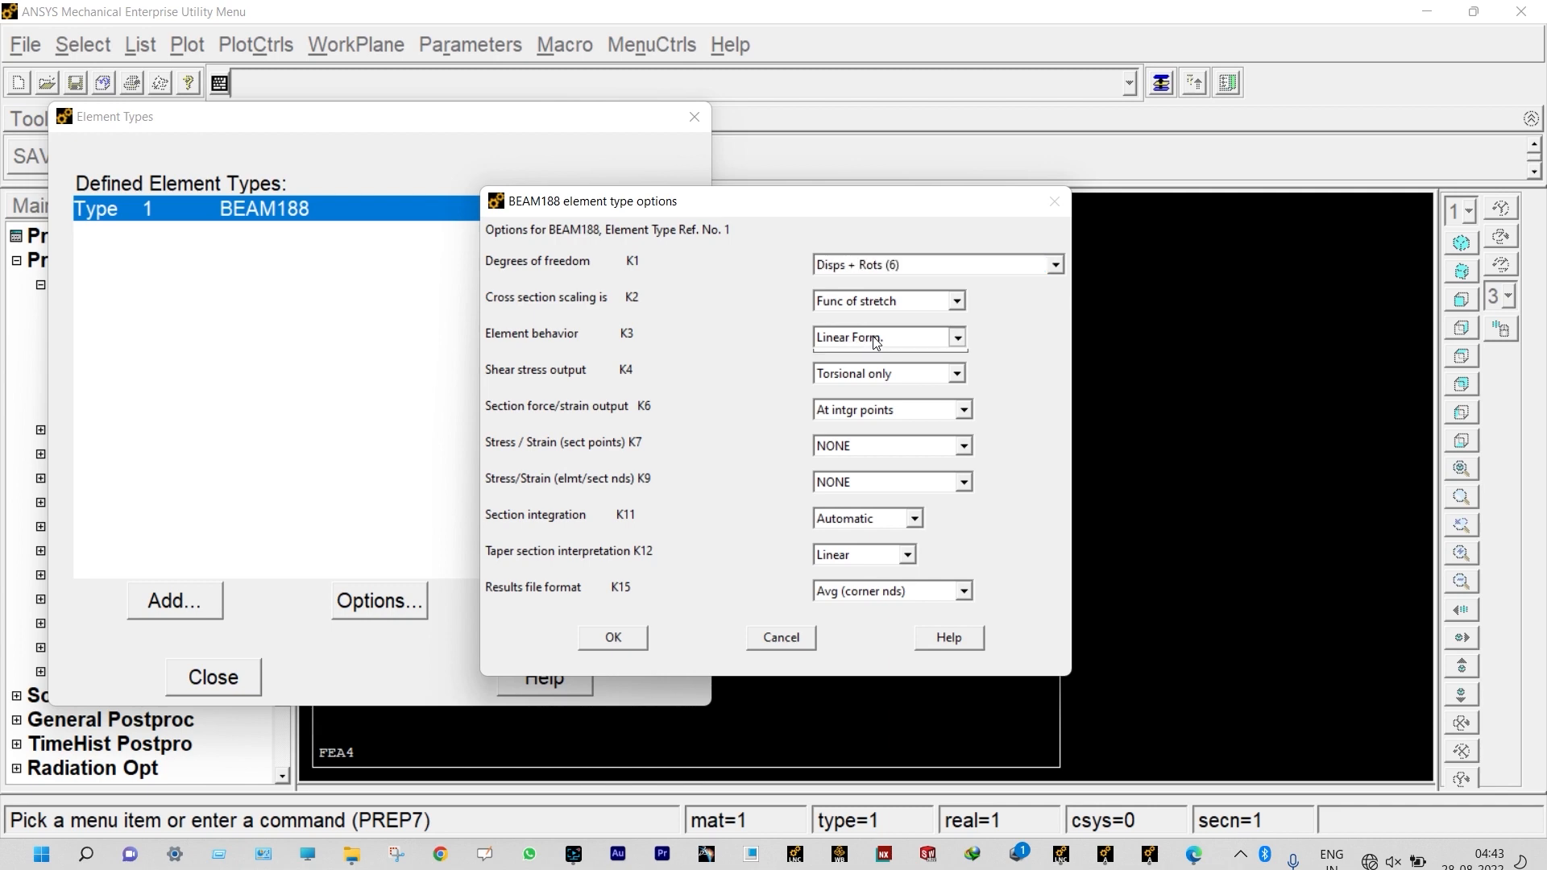
left_click(878, 387)
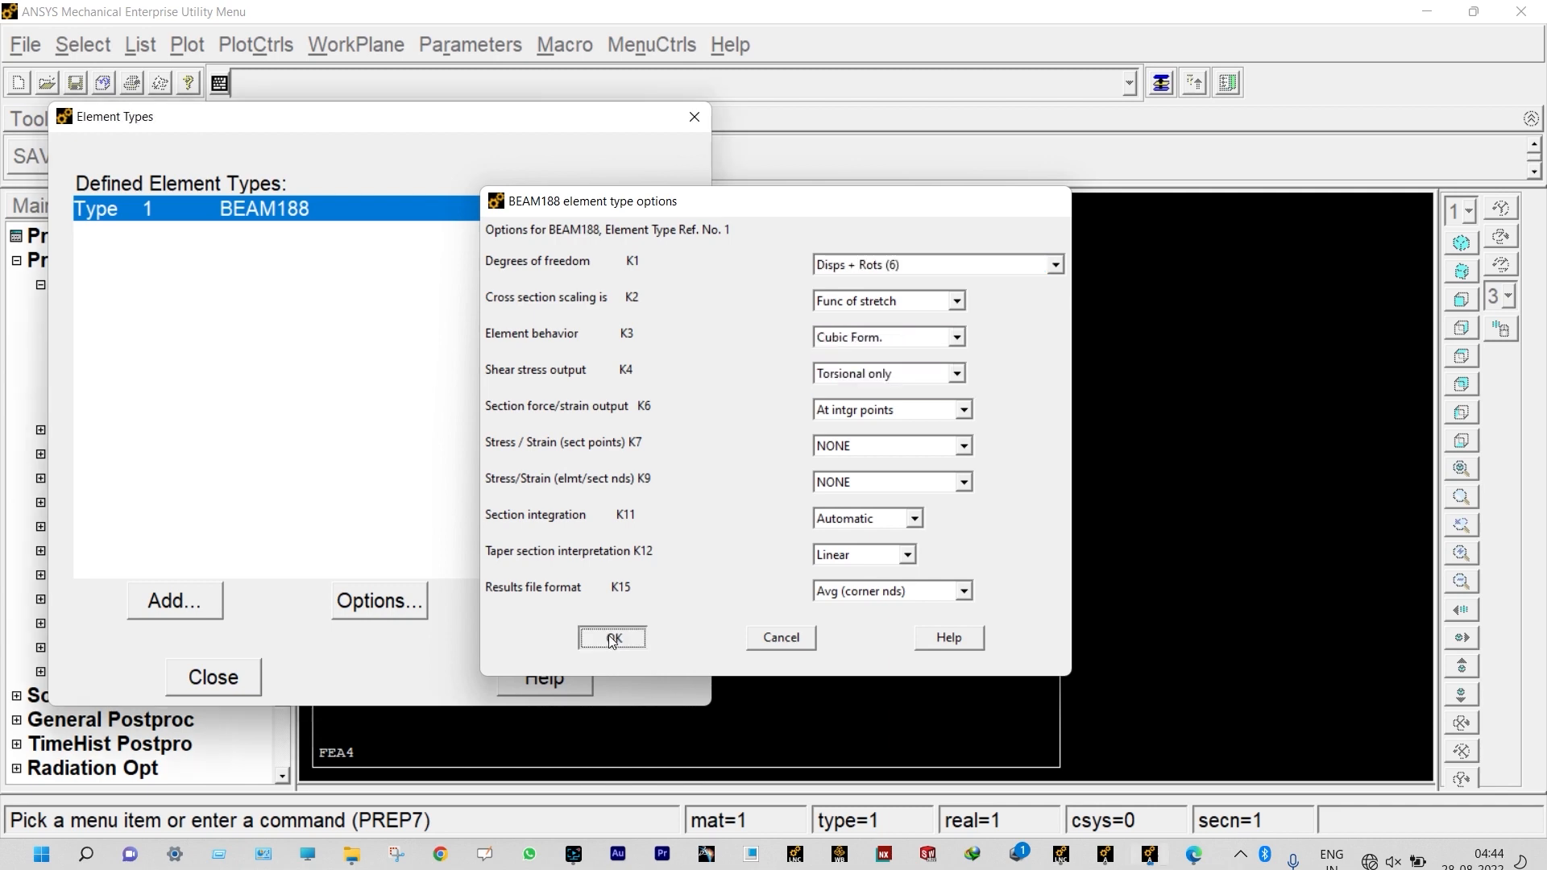
left_click(613, 637)
left_click(213, 679)
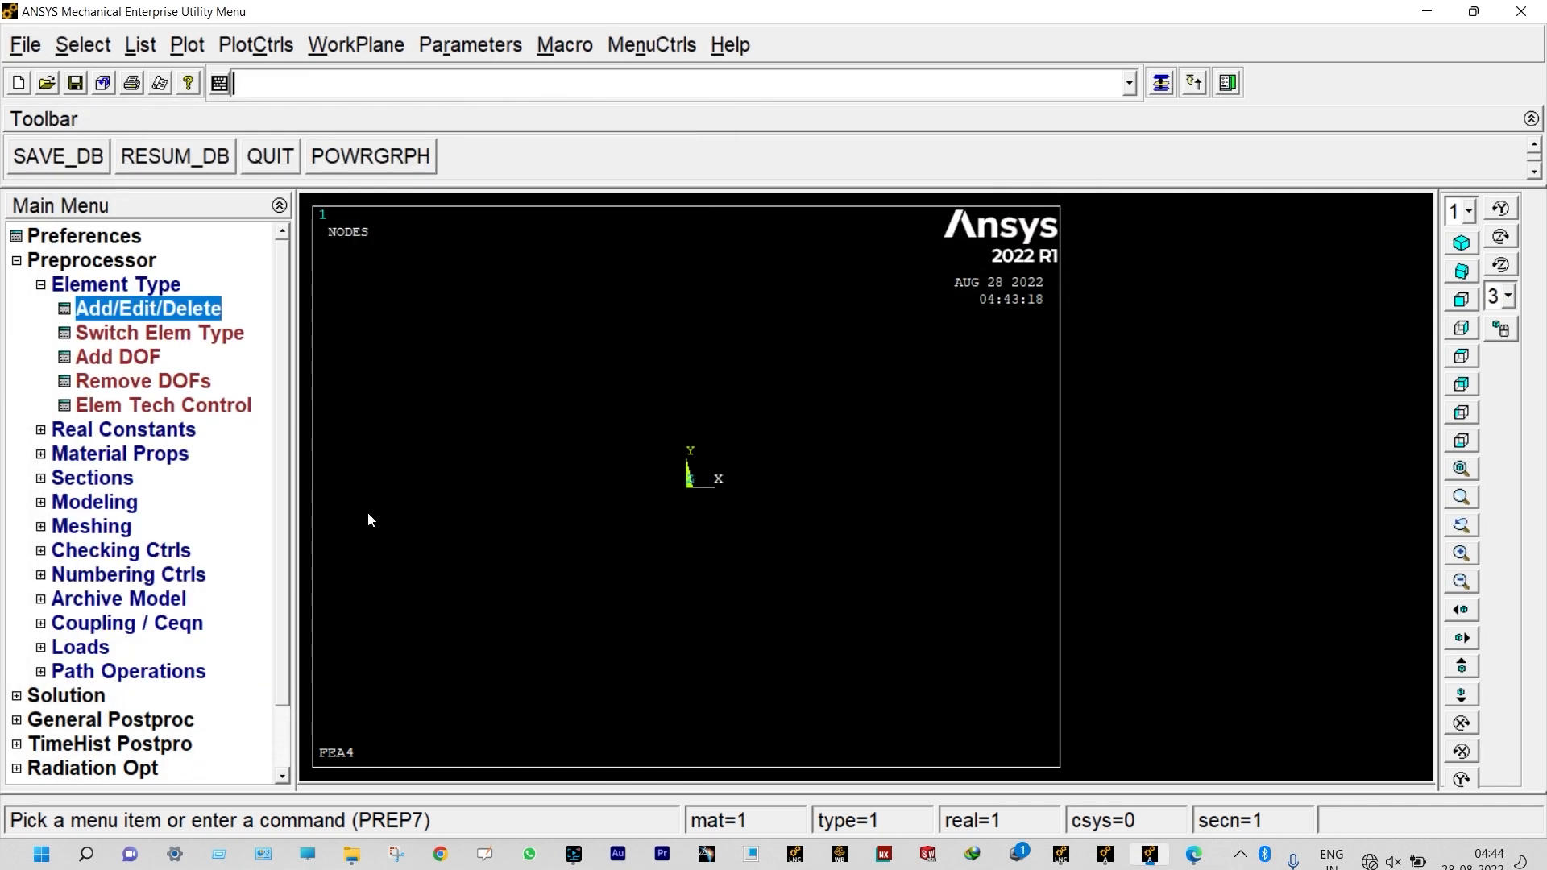
left_click(45, 286)
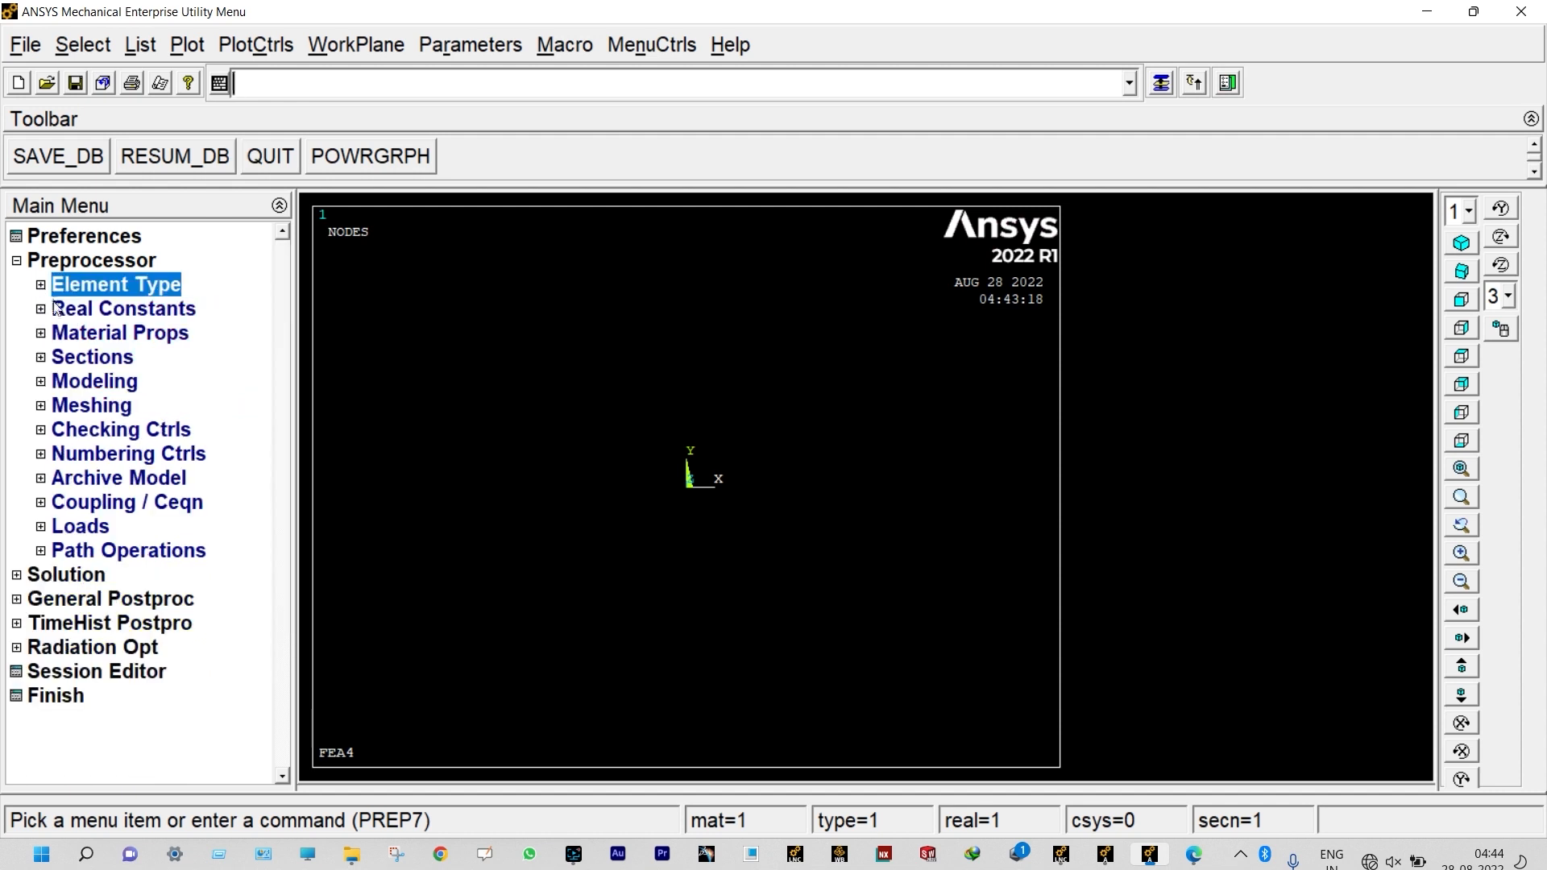
Step: Define material 1 as structural linear elastic isotropic with EX 2E11 and PRXY 0.3
left_click(97, 333)
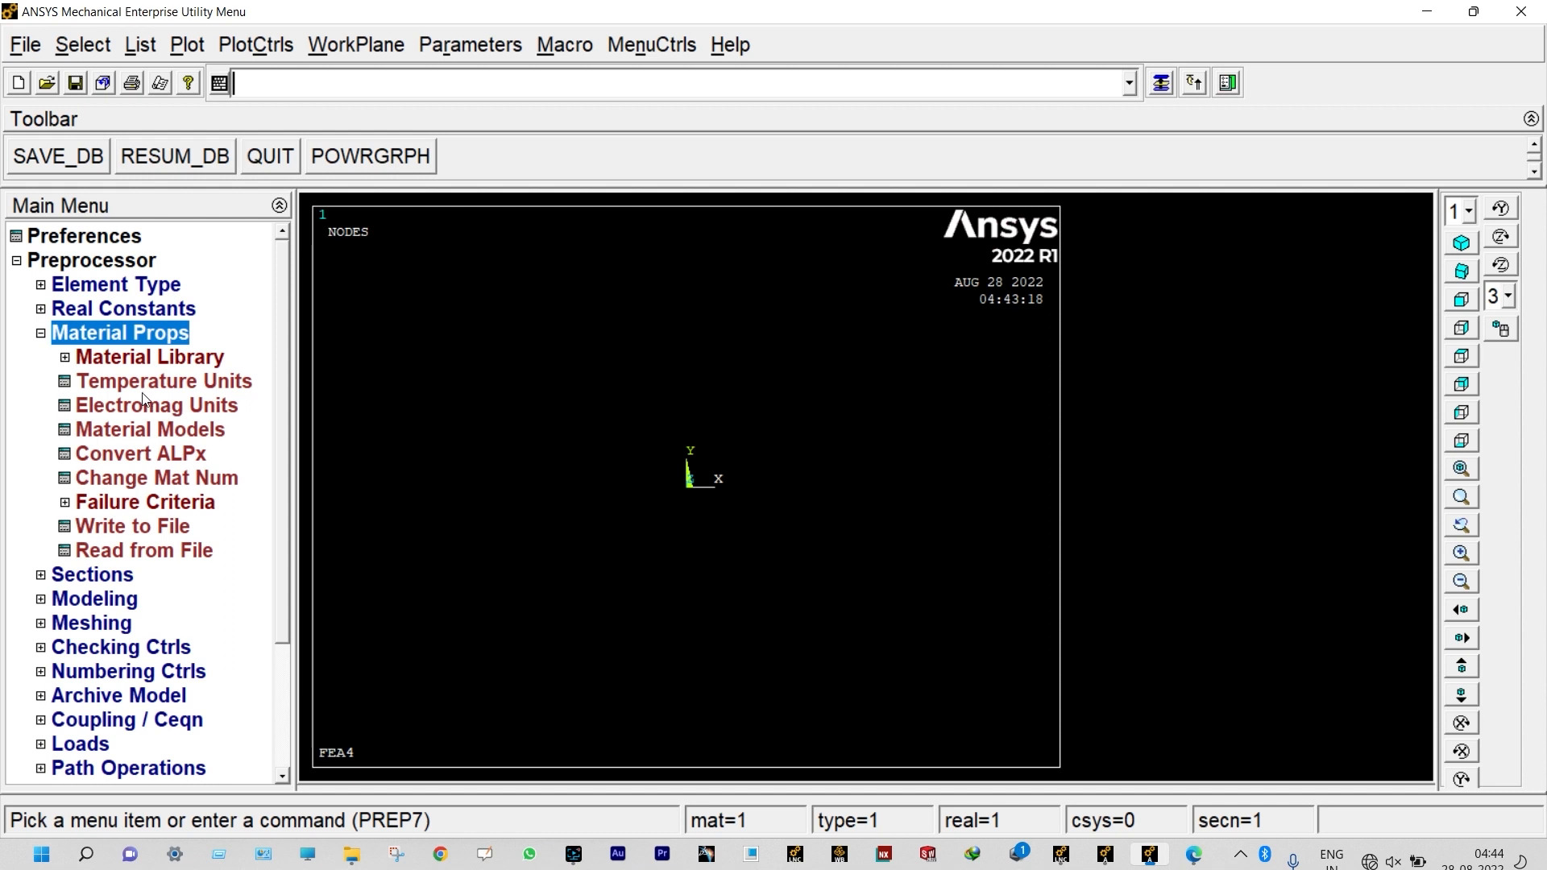
left_click(148, 429)
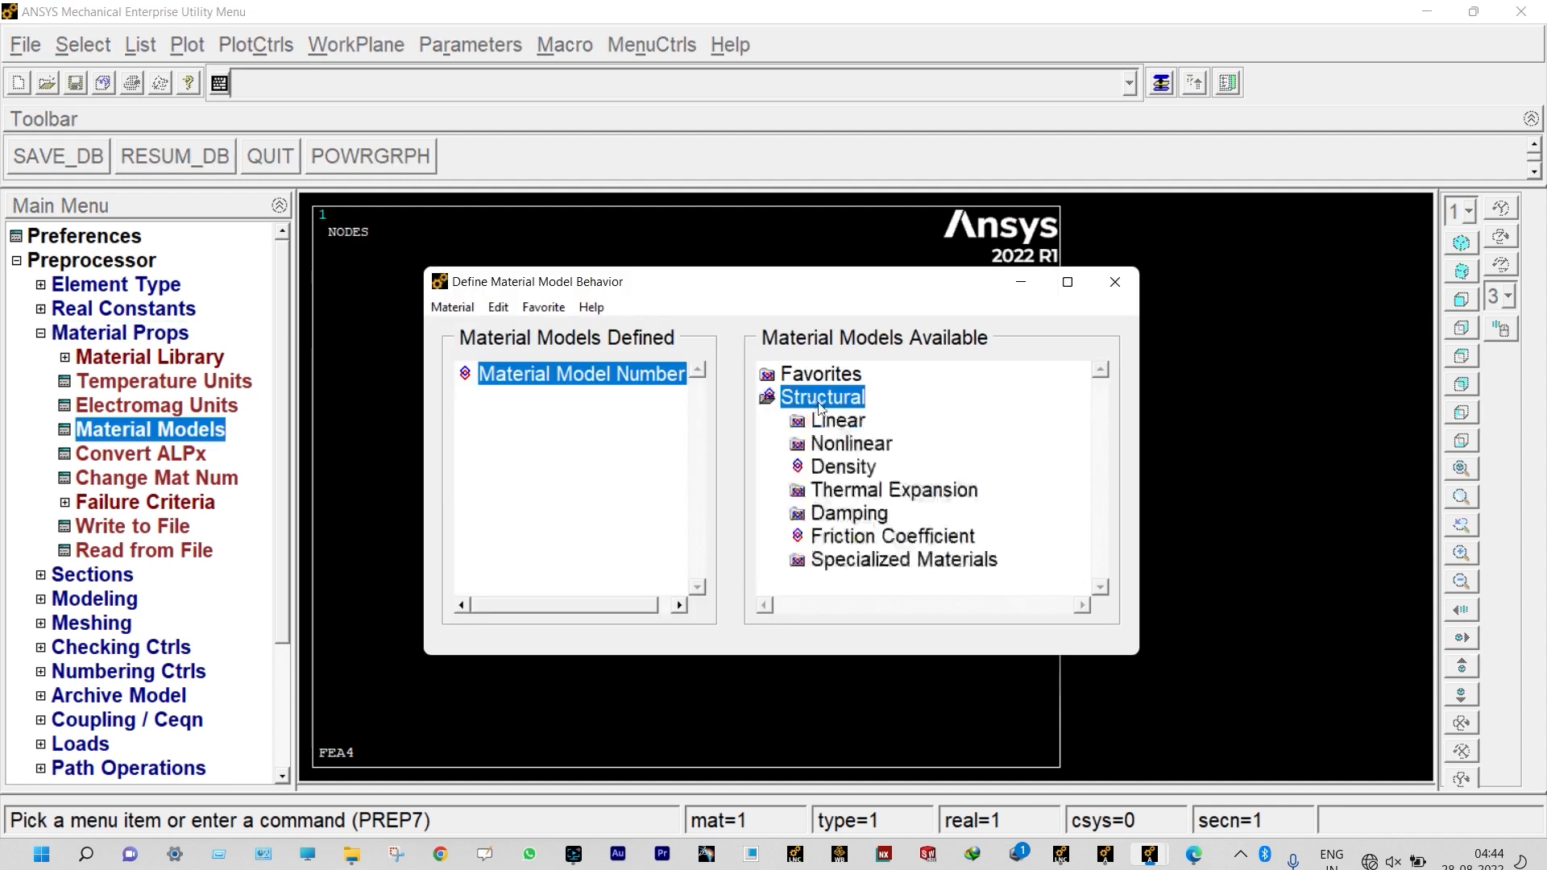
double_click(833, 422)
double_click(845, 444)
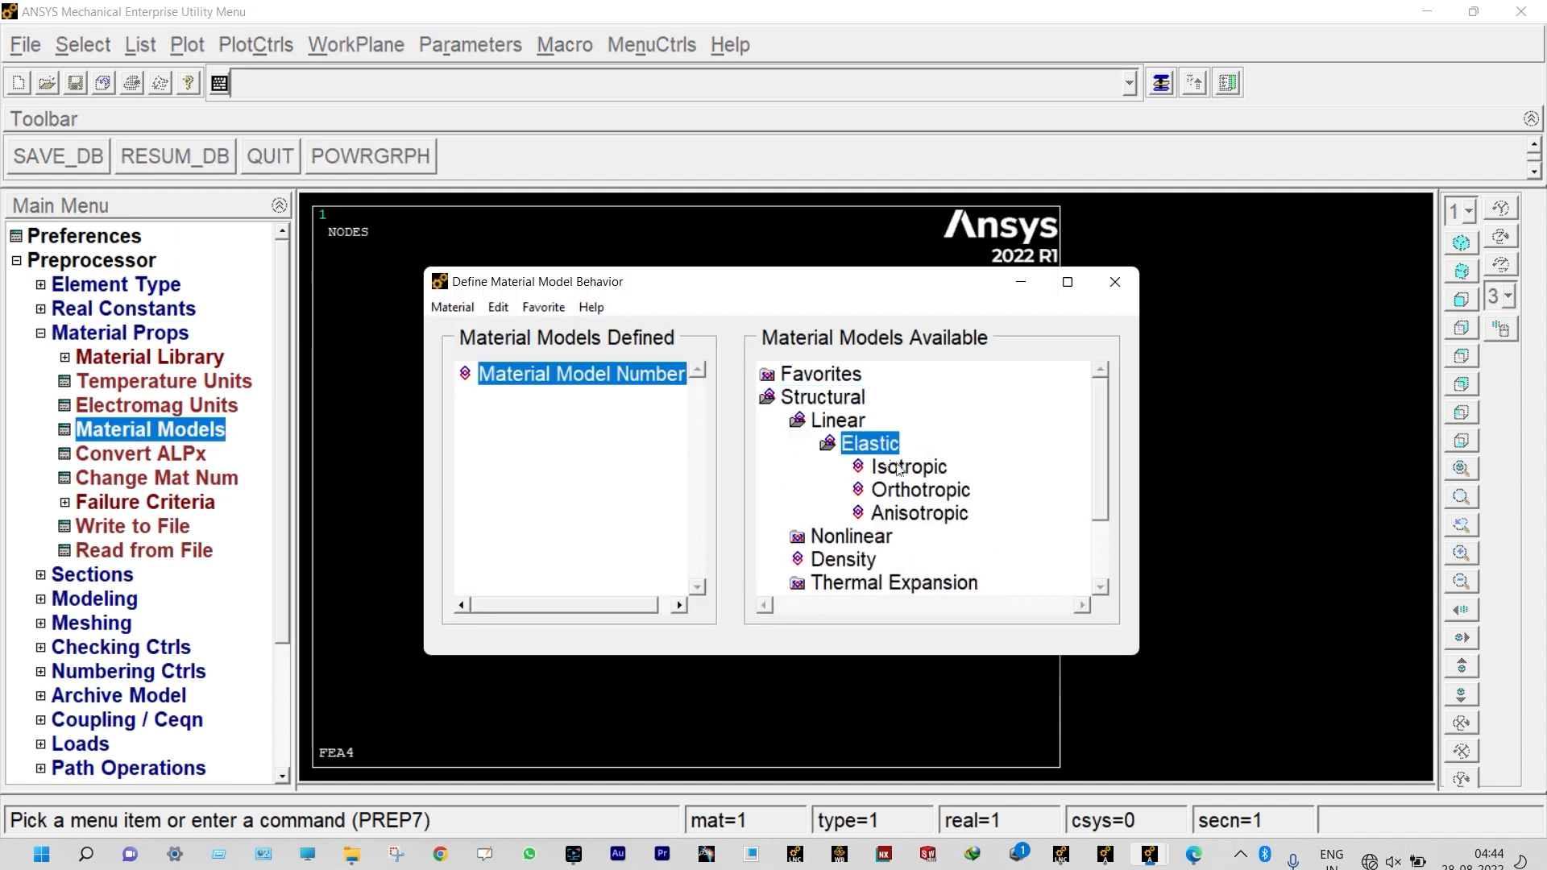
double_click(898, 467)
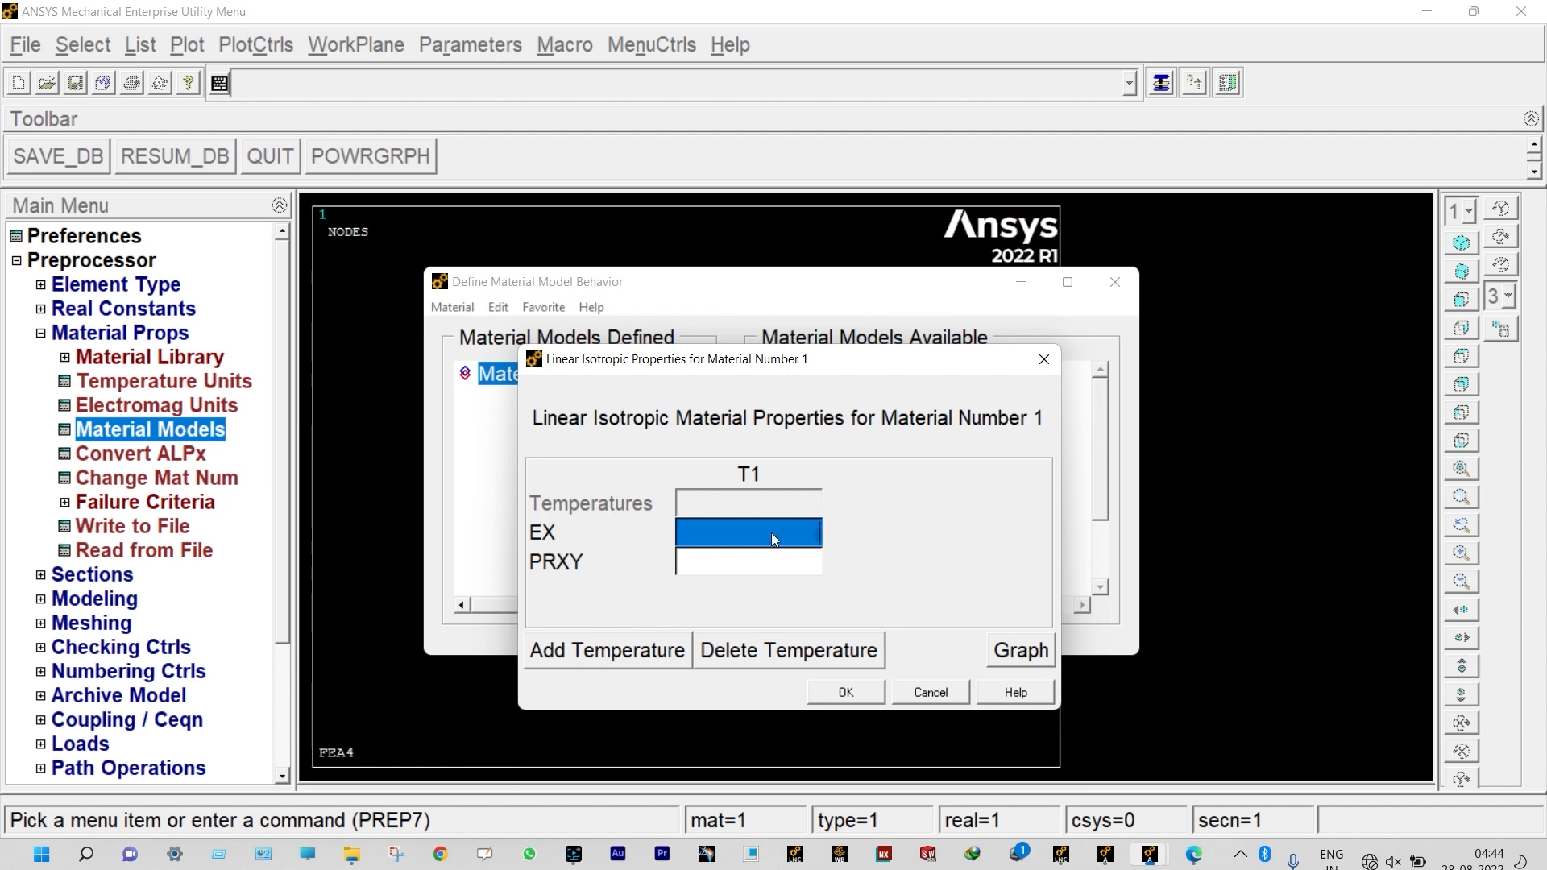
type("2E11")
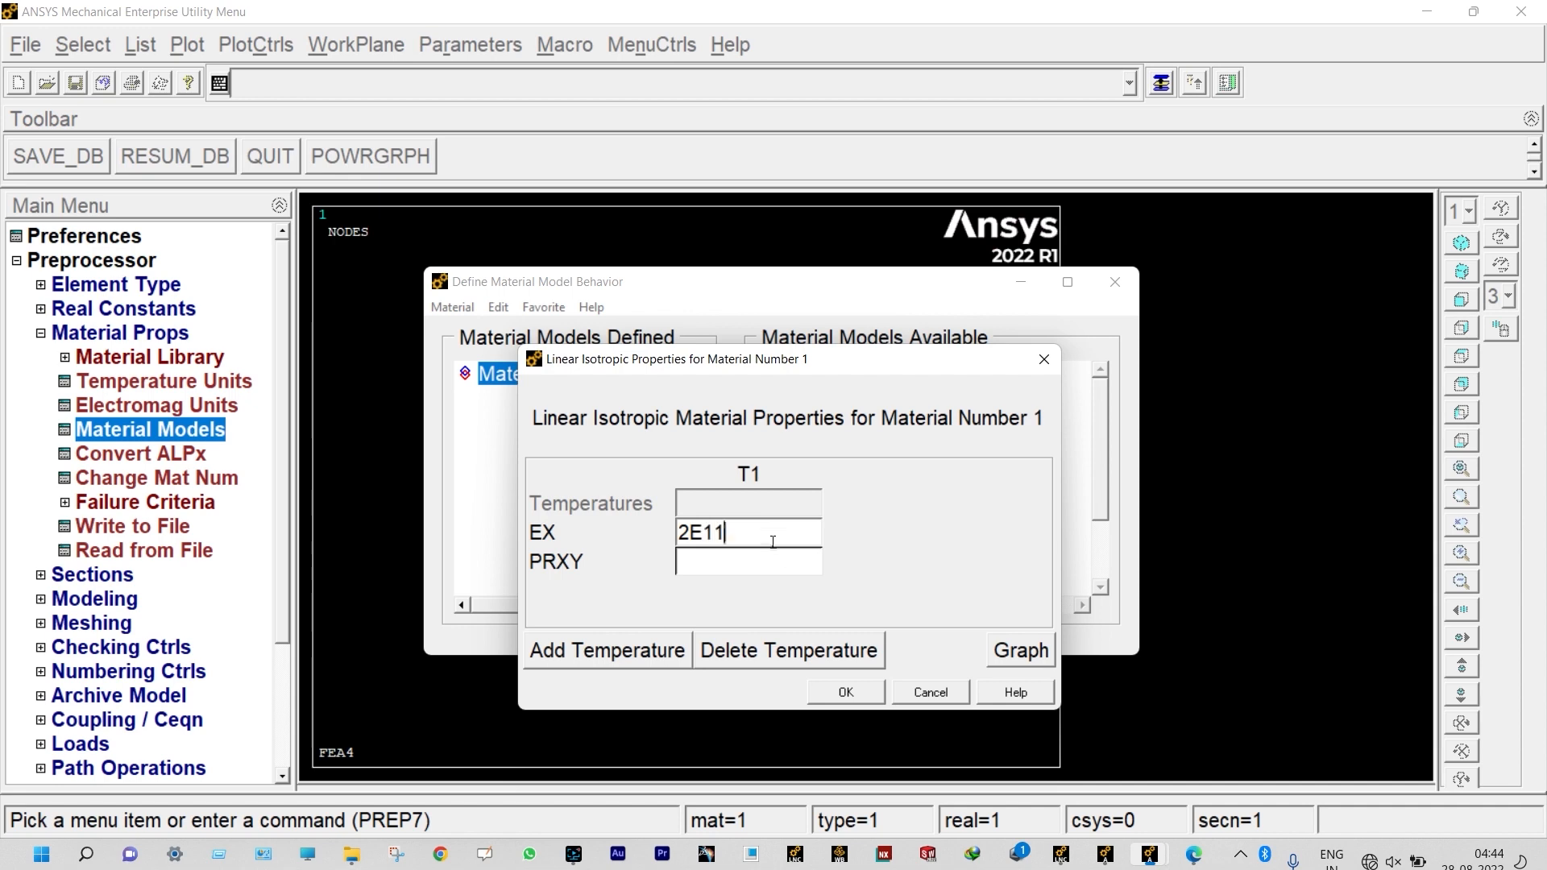
left_click(766, 561)
type("0")
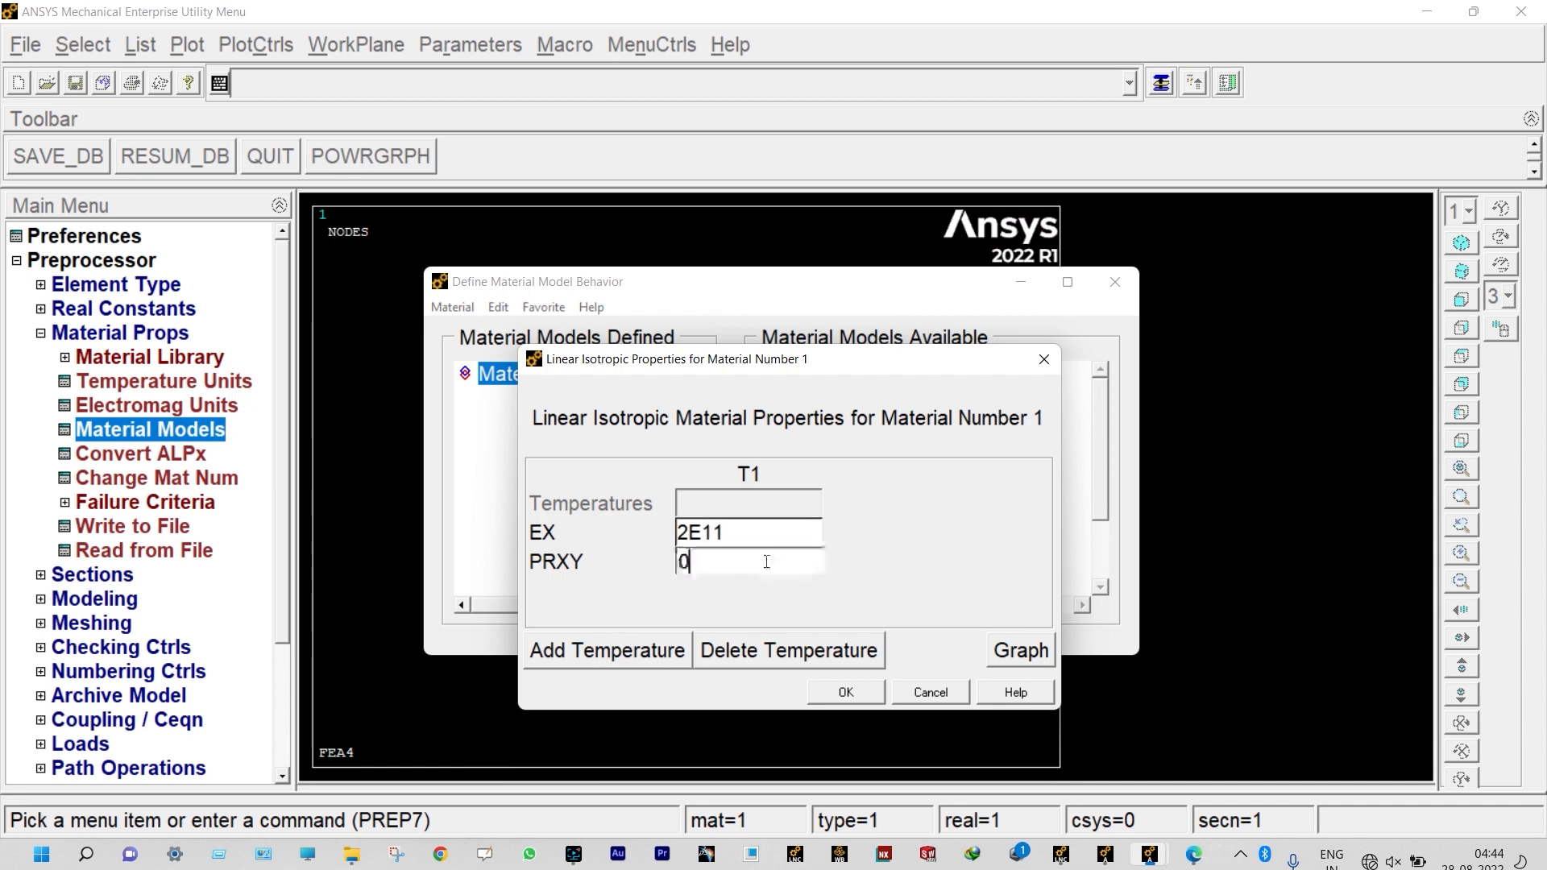
type(".3")
left_click(845, 692)
left_click(1115, 281)
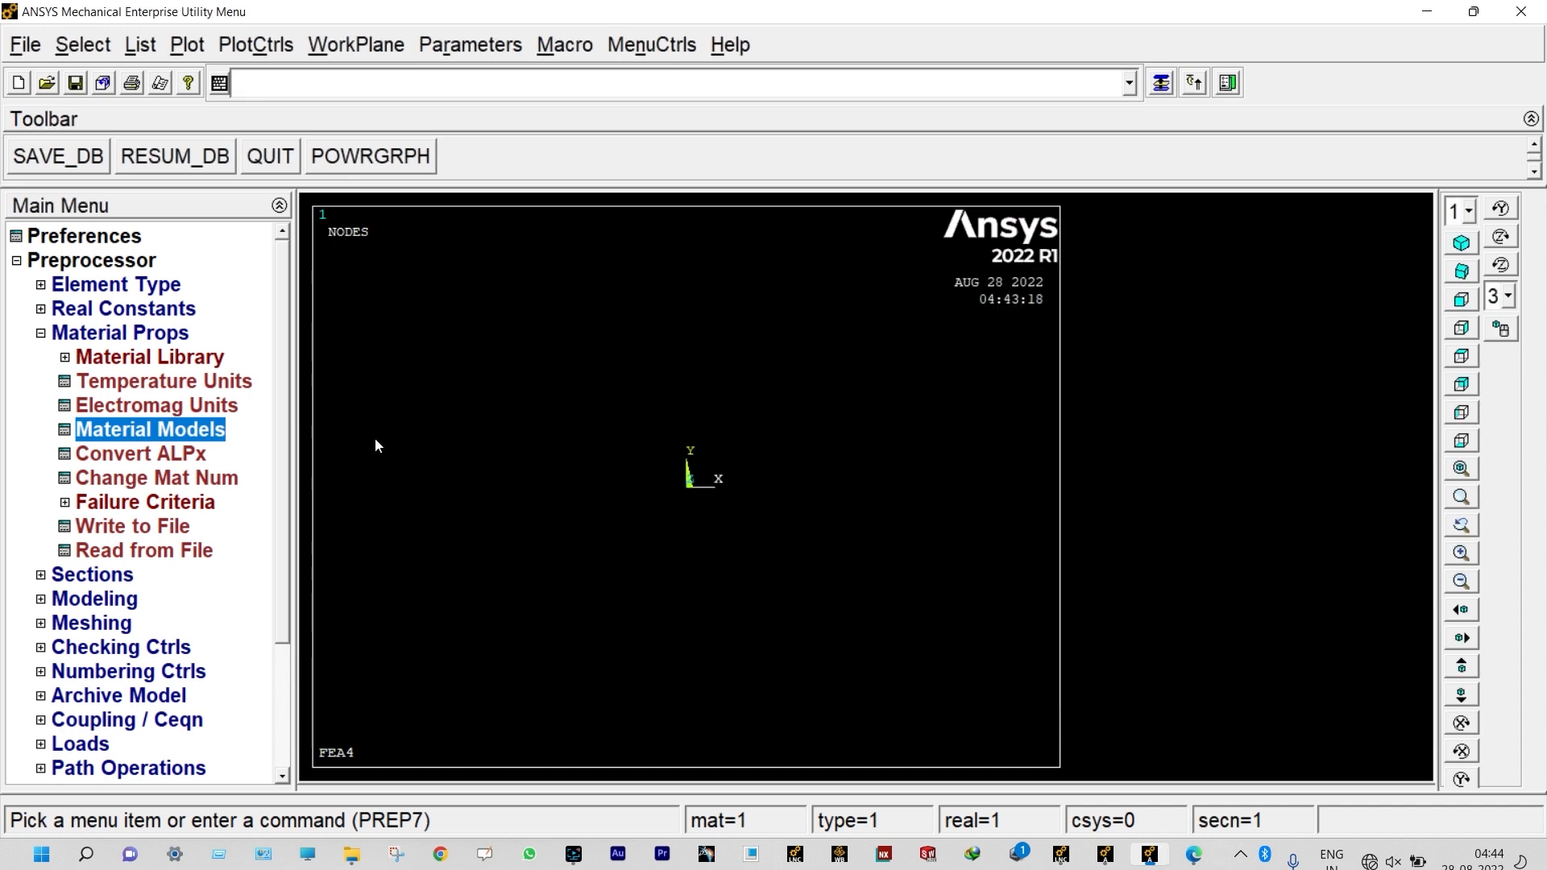
left_click(47, 340)
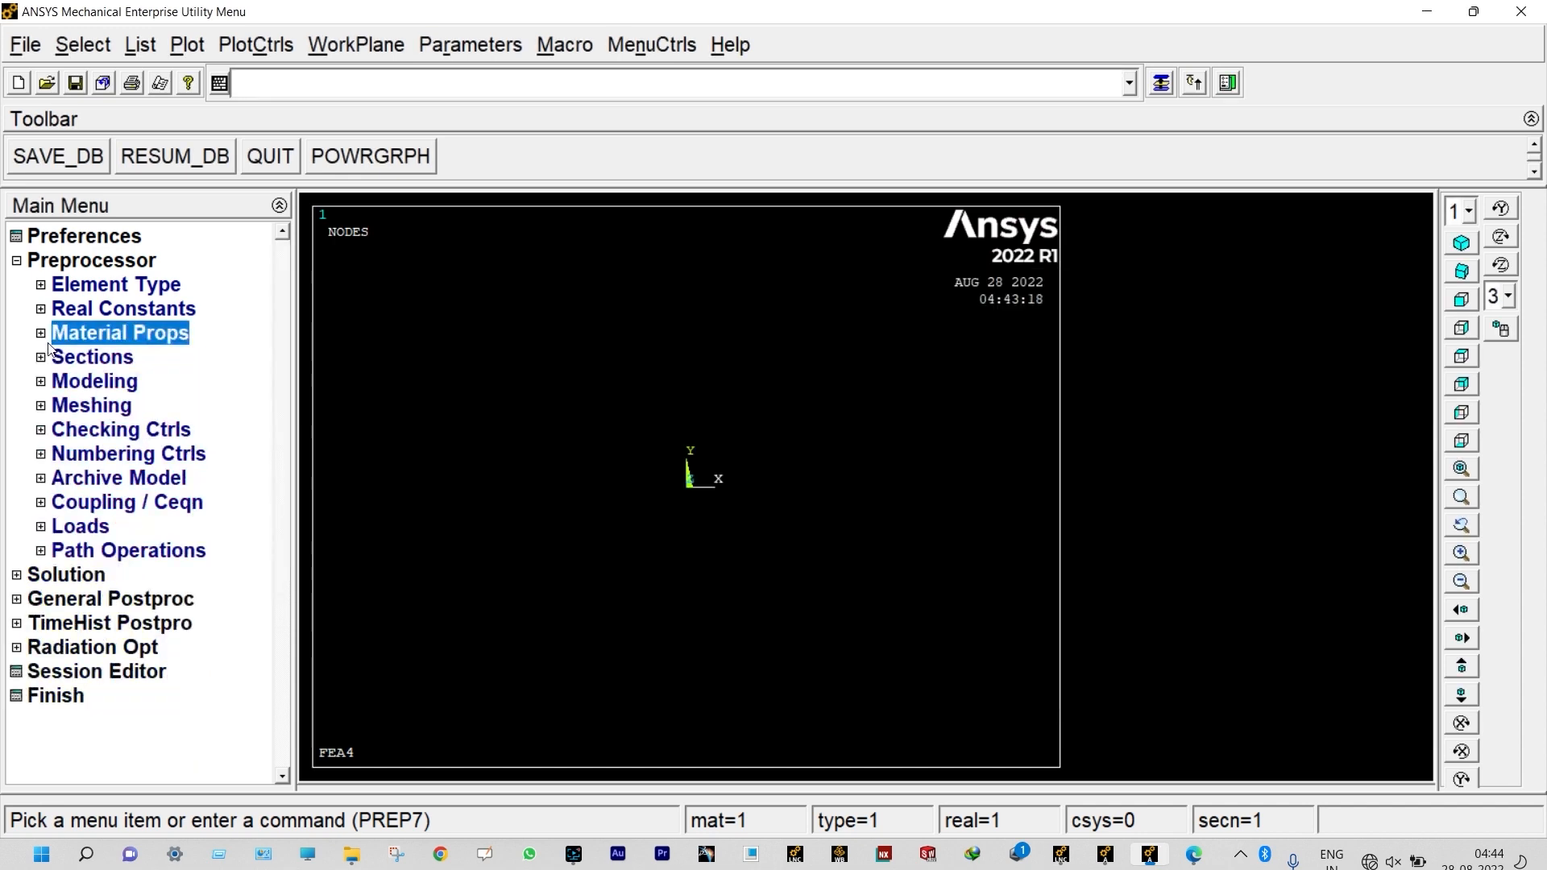
Step: Define a rectangular common beam section with ID 1 and width B of .01
left_click(56, 357)
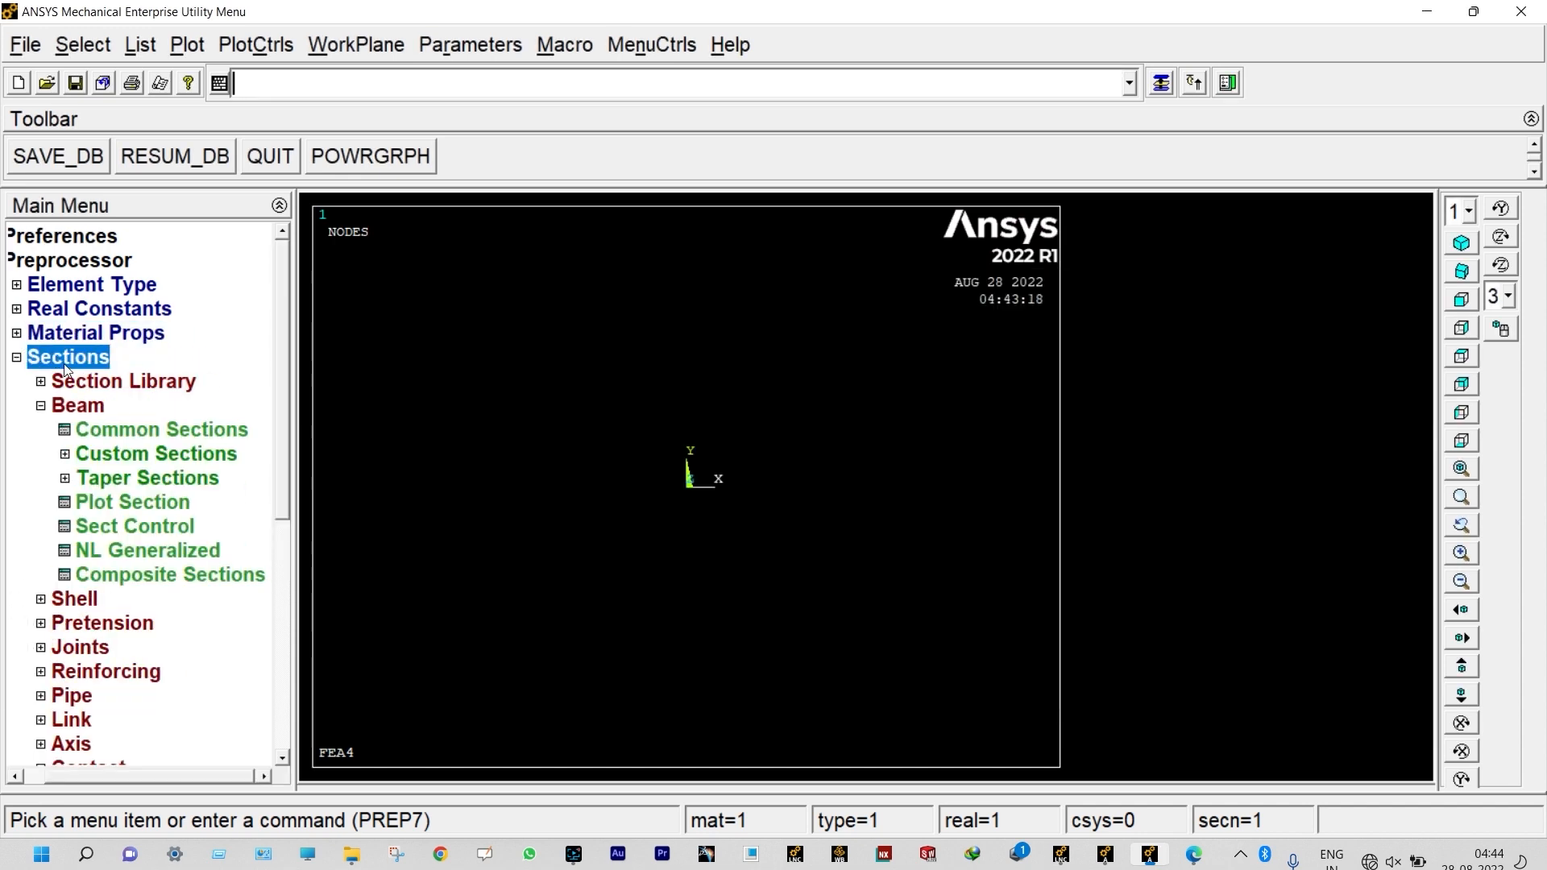
left_click(103, 429)
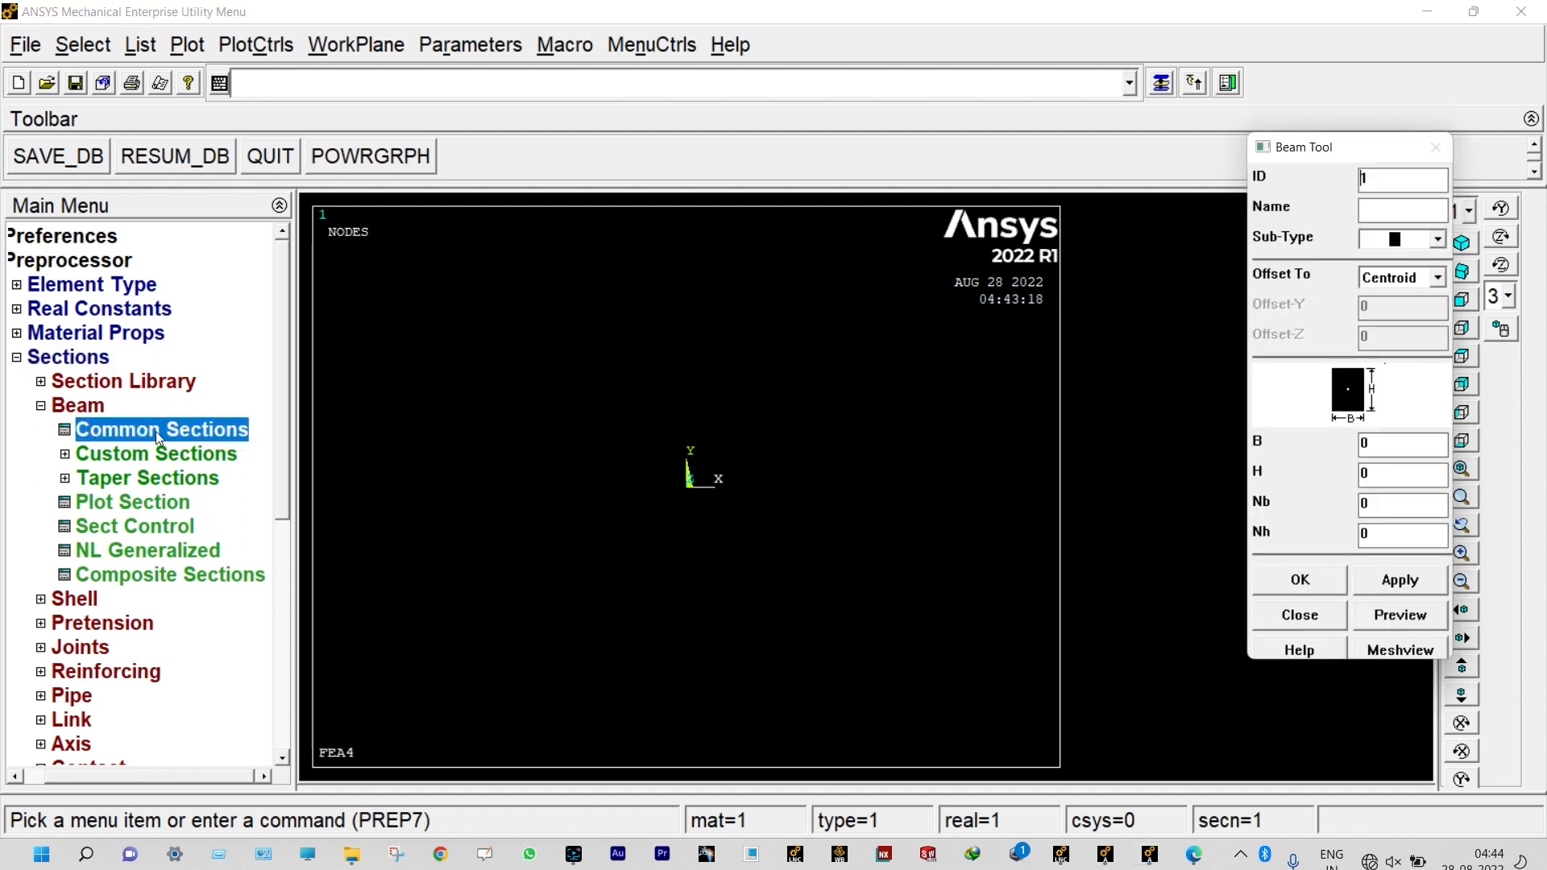
left_click(1373, 446)
type(".01")
left_click(1299, 580)
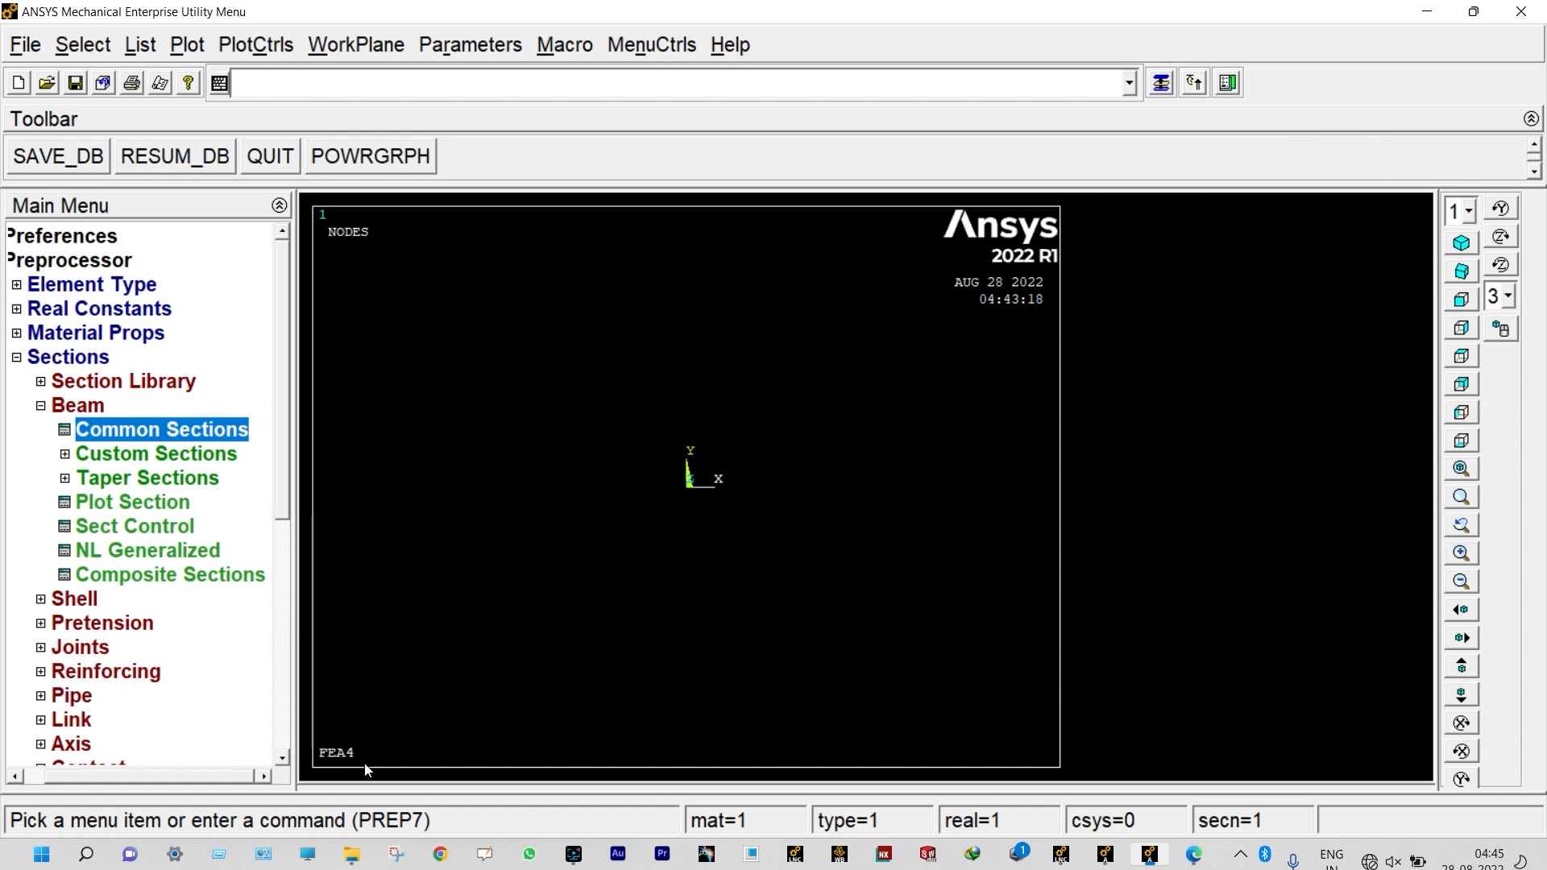
left_click(19, 358)
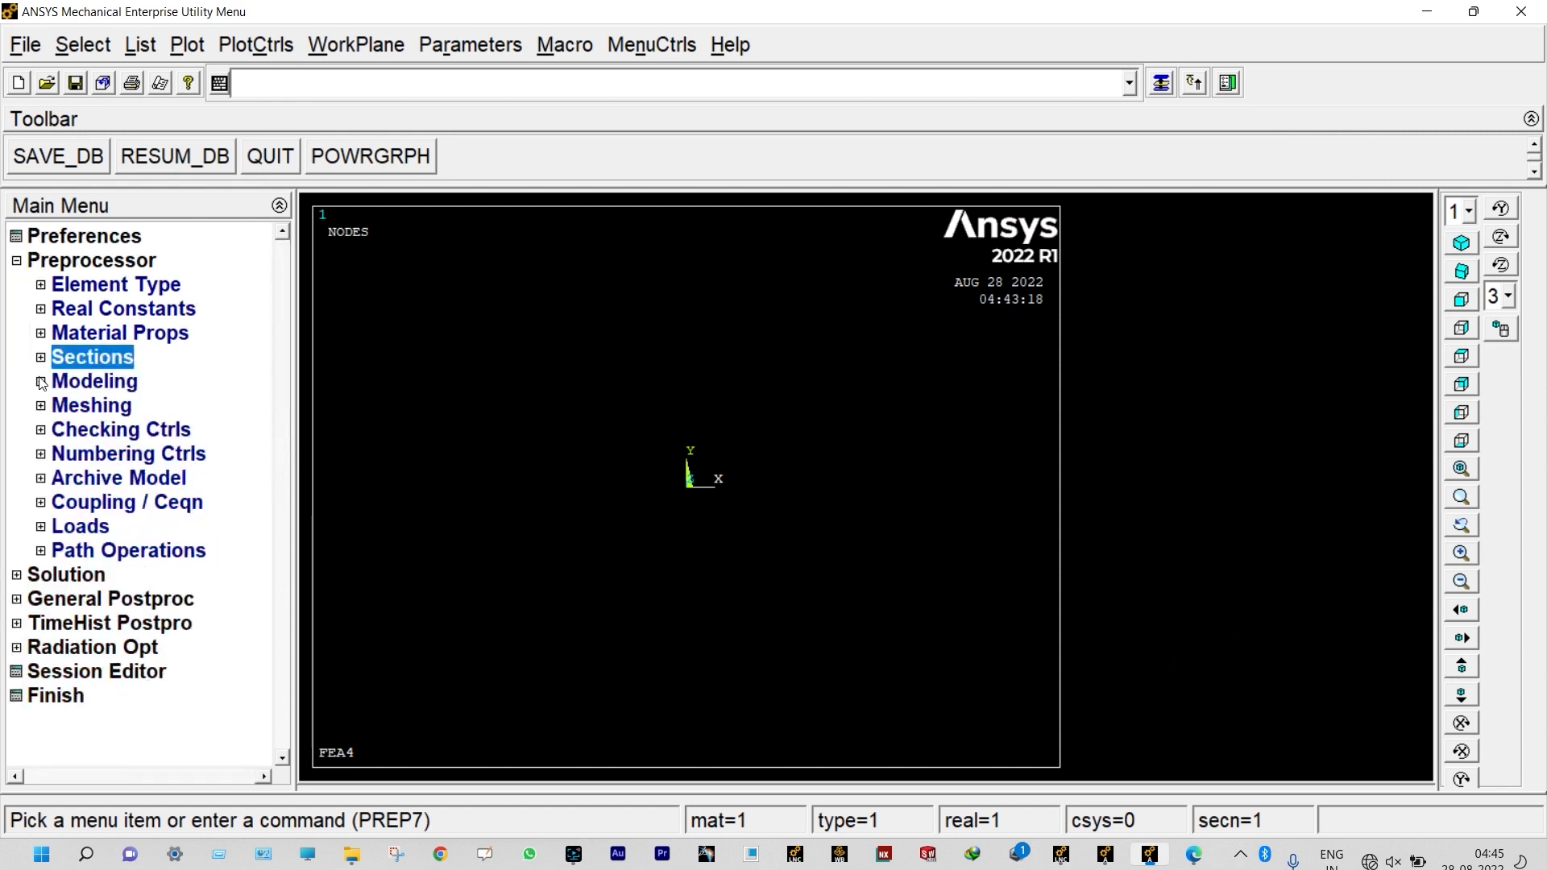
Step: Check the beam dimensions in UDEMY10.pdf and create the first keypoint at the origin of the active coordinate system
left_click(41, 381)
left_click(65, 406)
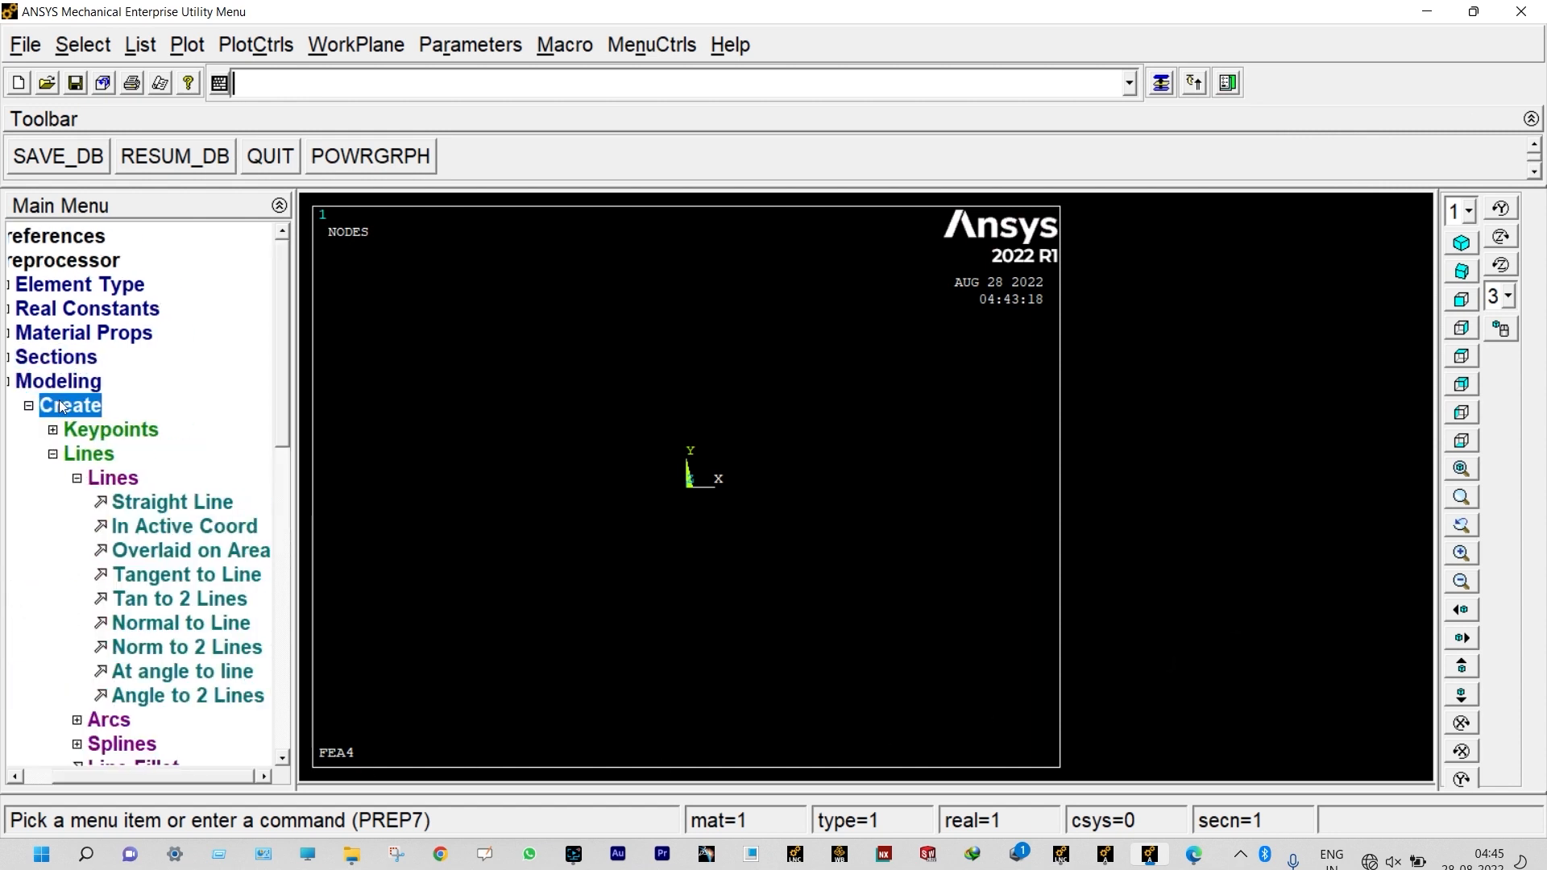
left_click(79, 427)
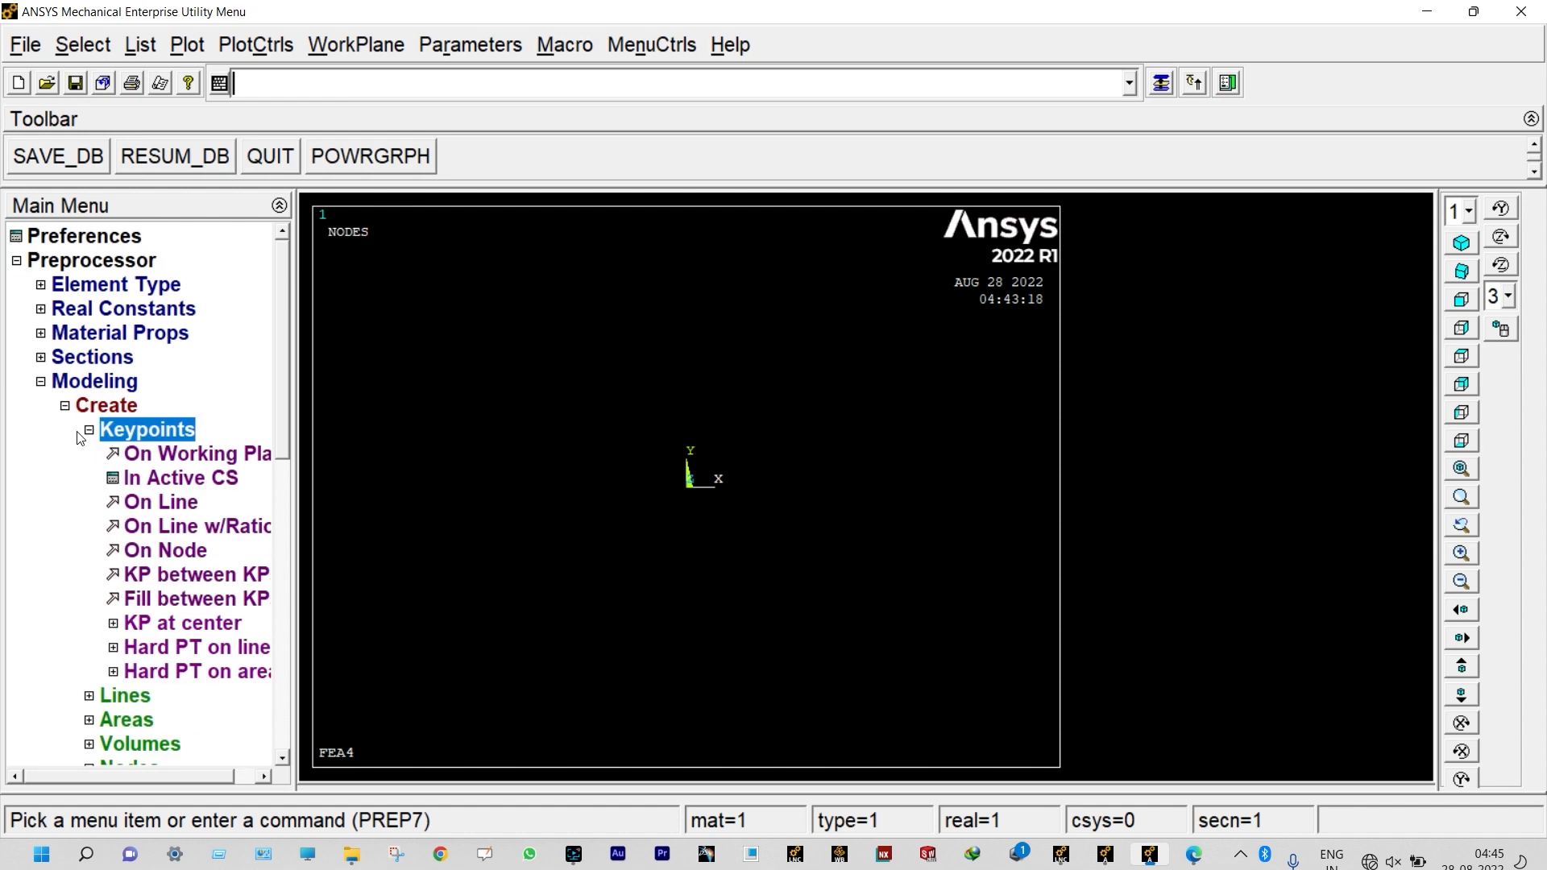
left_click(137, 478)
left_click(1193, 854)
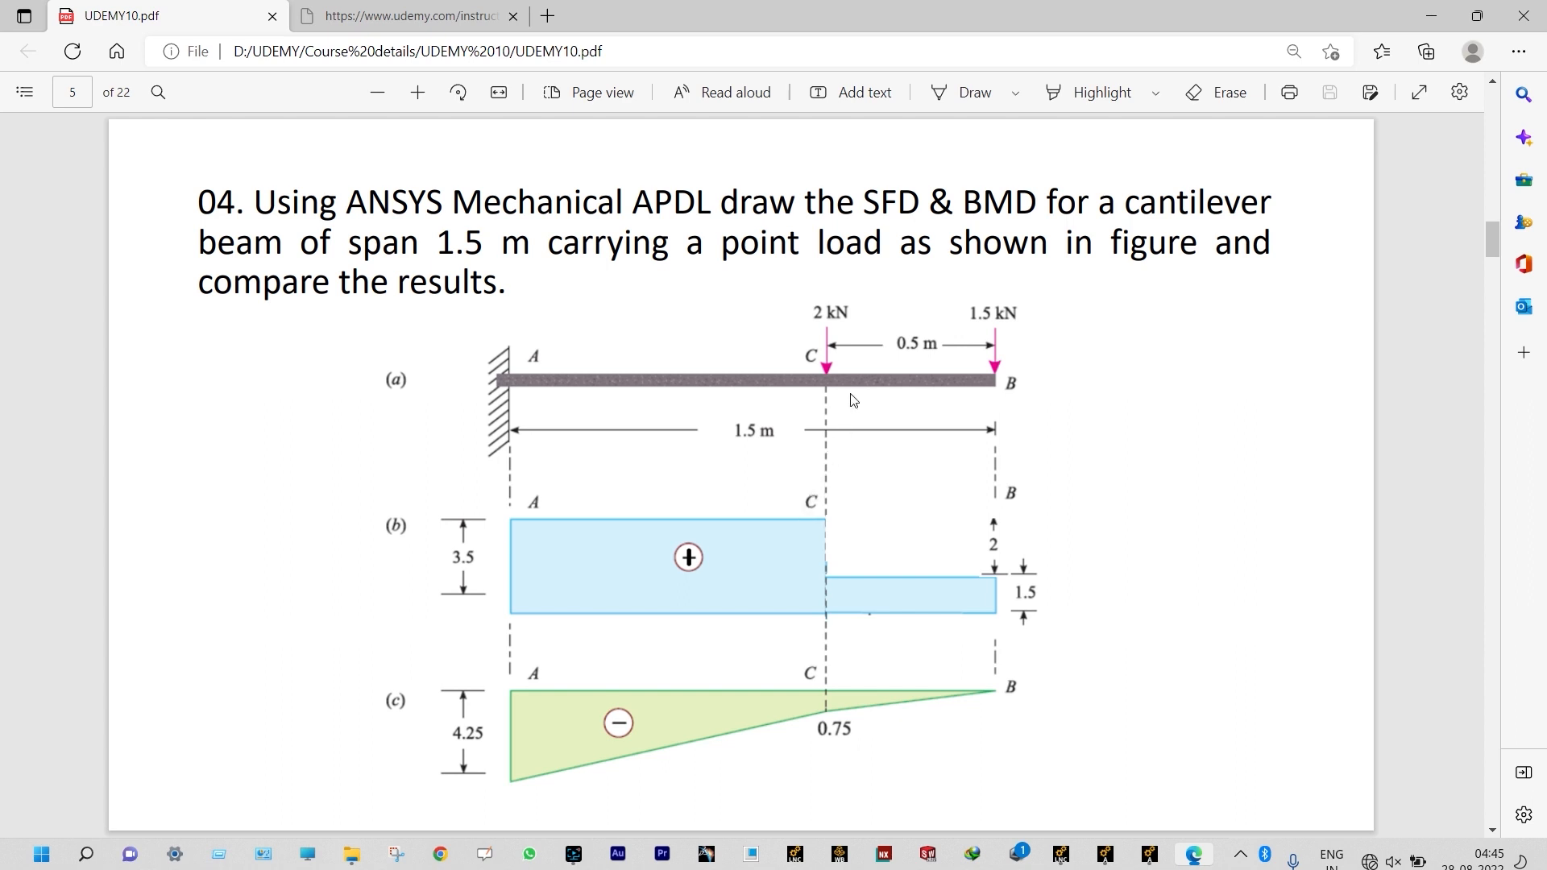
key("alt+Tab")
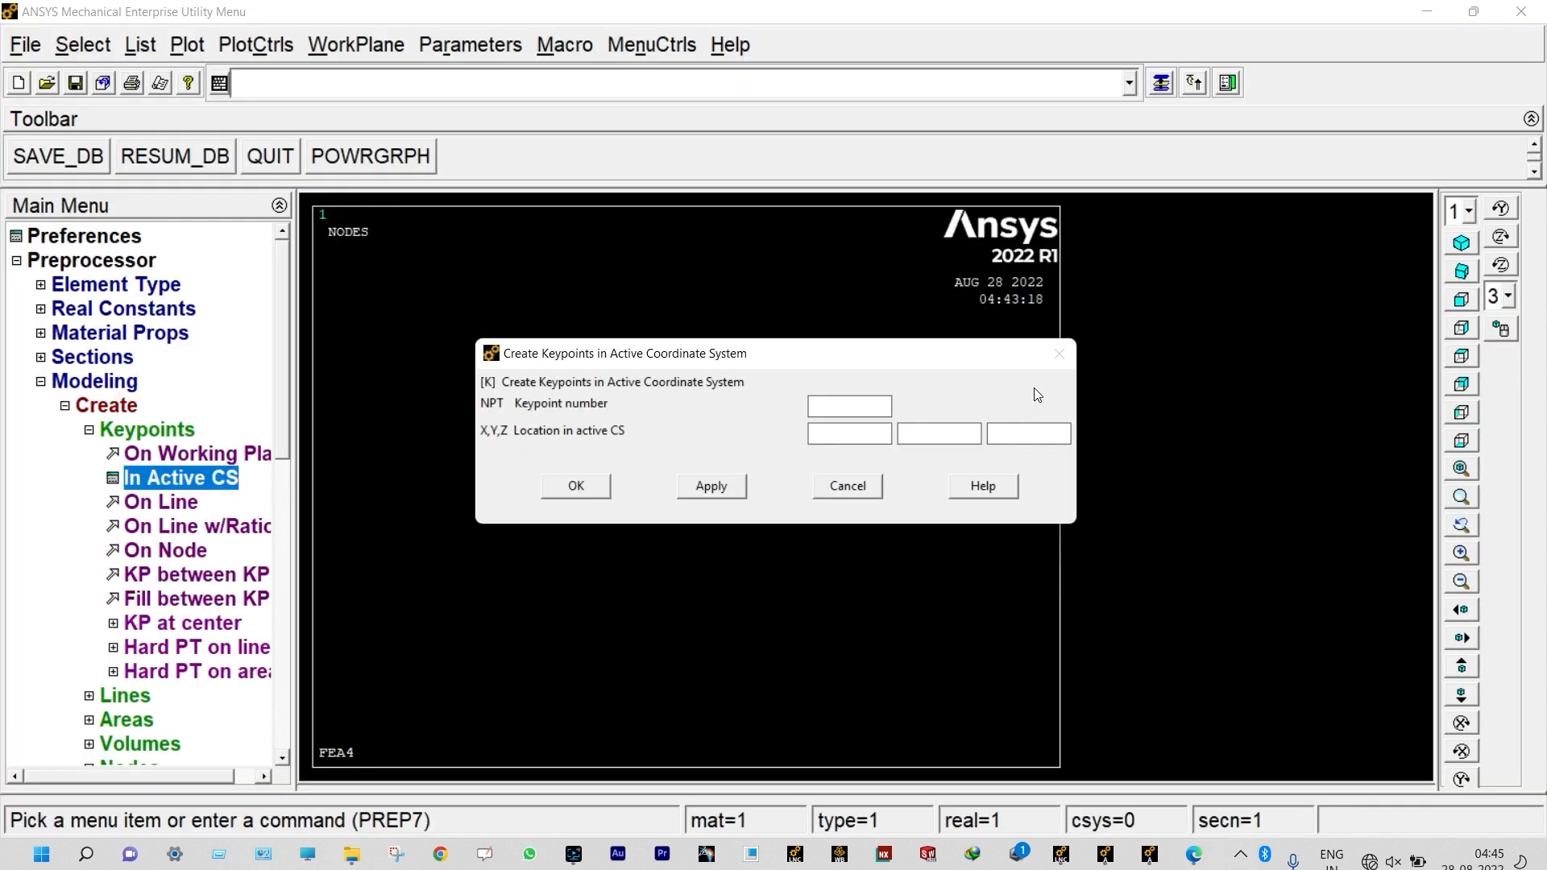
left_click(733, 485)
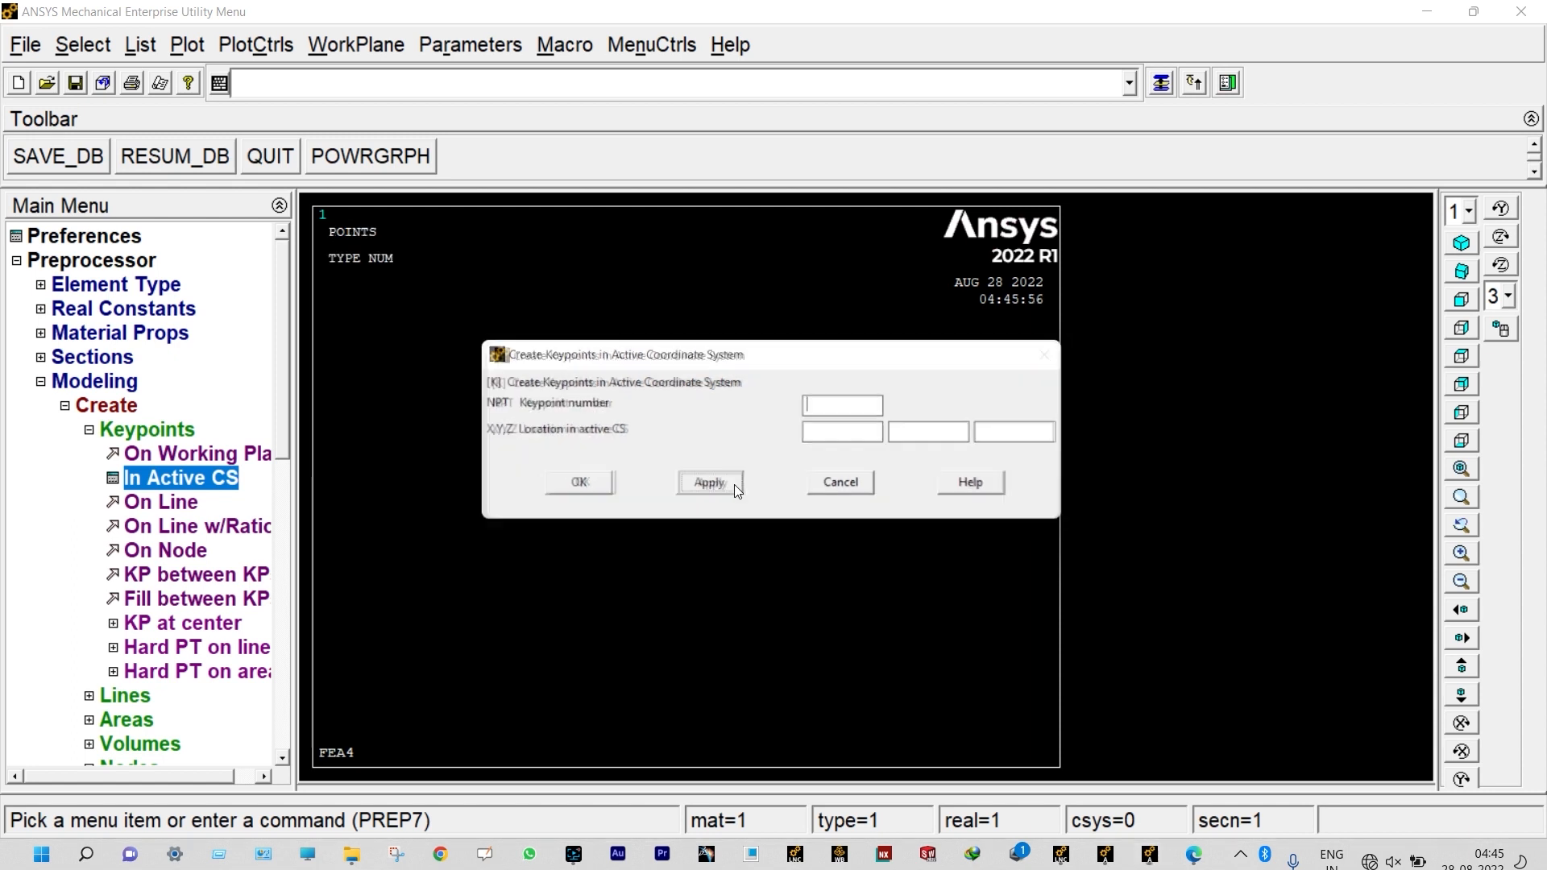
Step: Create a keypoint at X = 1 for load point C and another at the beam's free end
left_click(839, 442)
type("1")
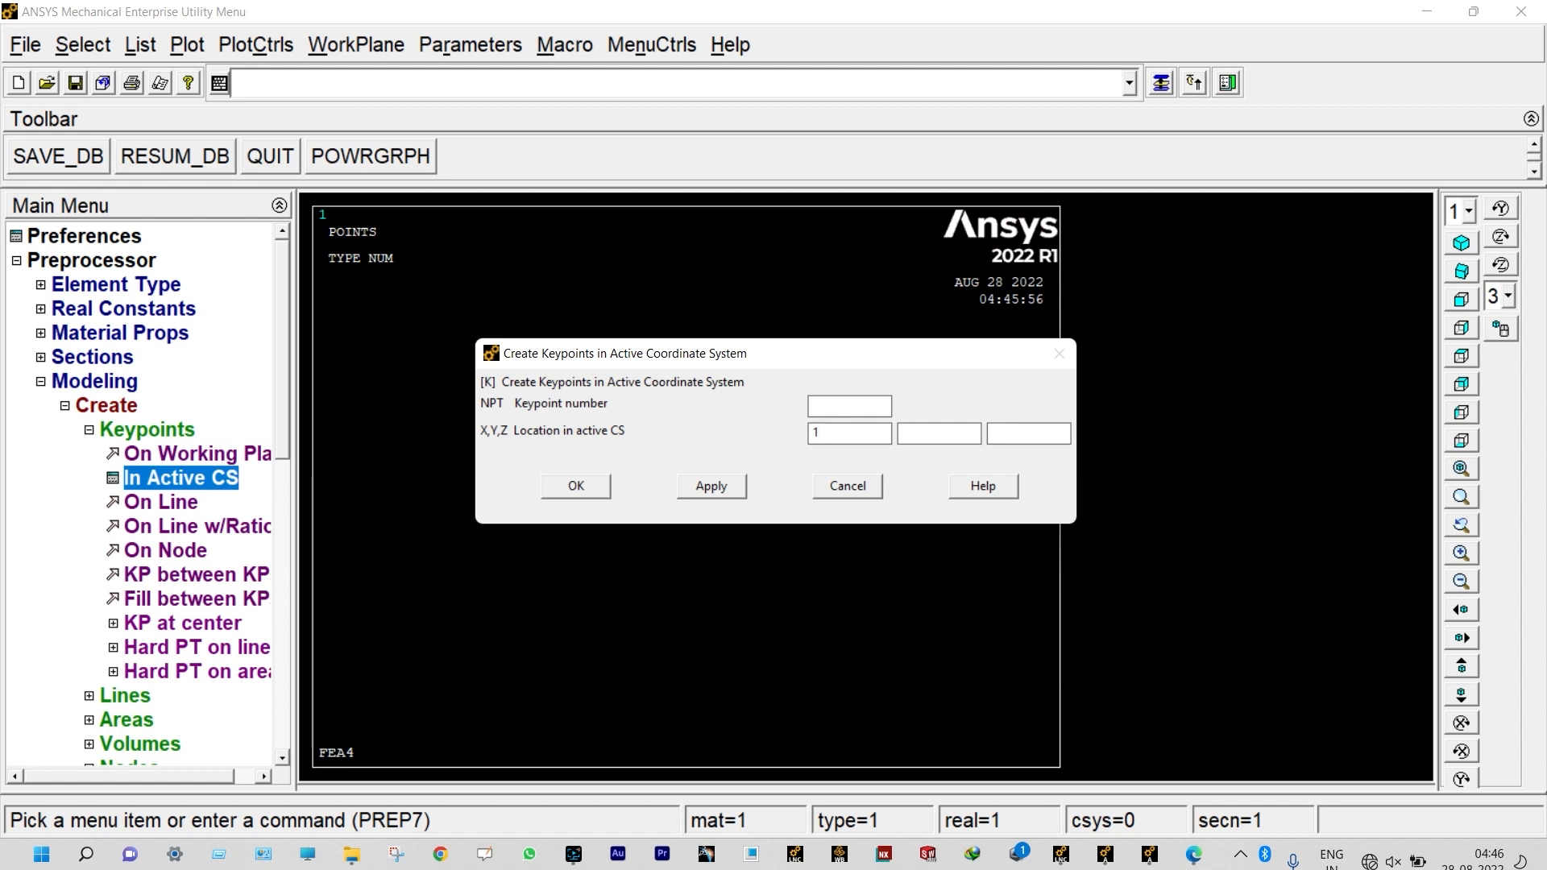
left_click(720, 488)
left_click(698, 488)
Step: Create a fourth keypoint directly below the origin and finish keypoint creation
key("BackSpace")
key("BackSpace")
key("BackSpace")
left_click(915, 435)
left_click(578, 478)
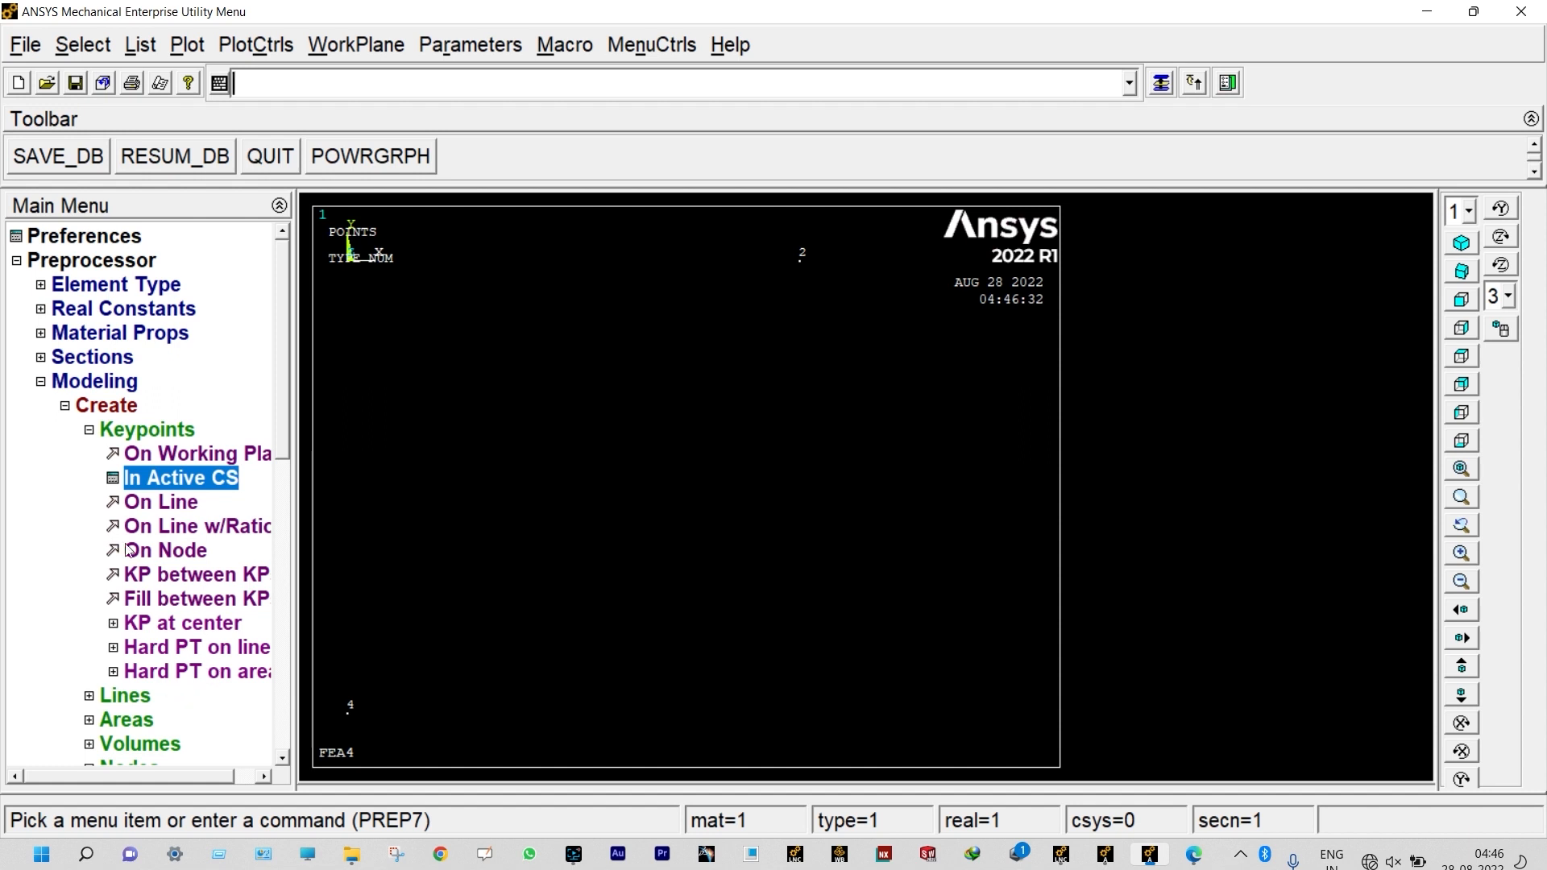
left_click(89, 432)
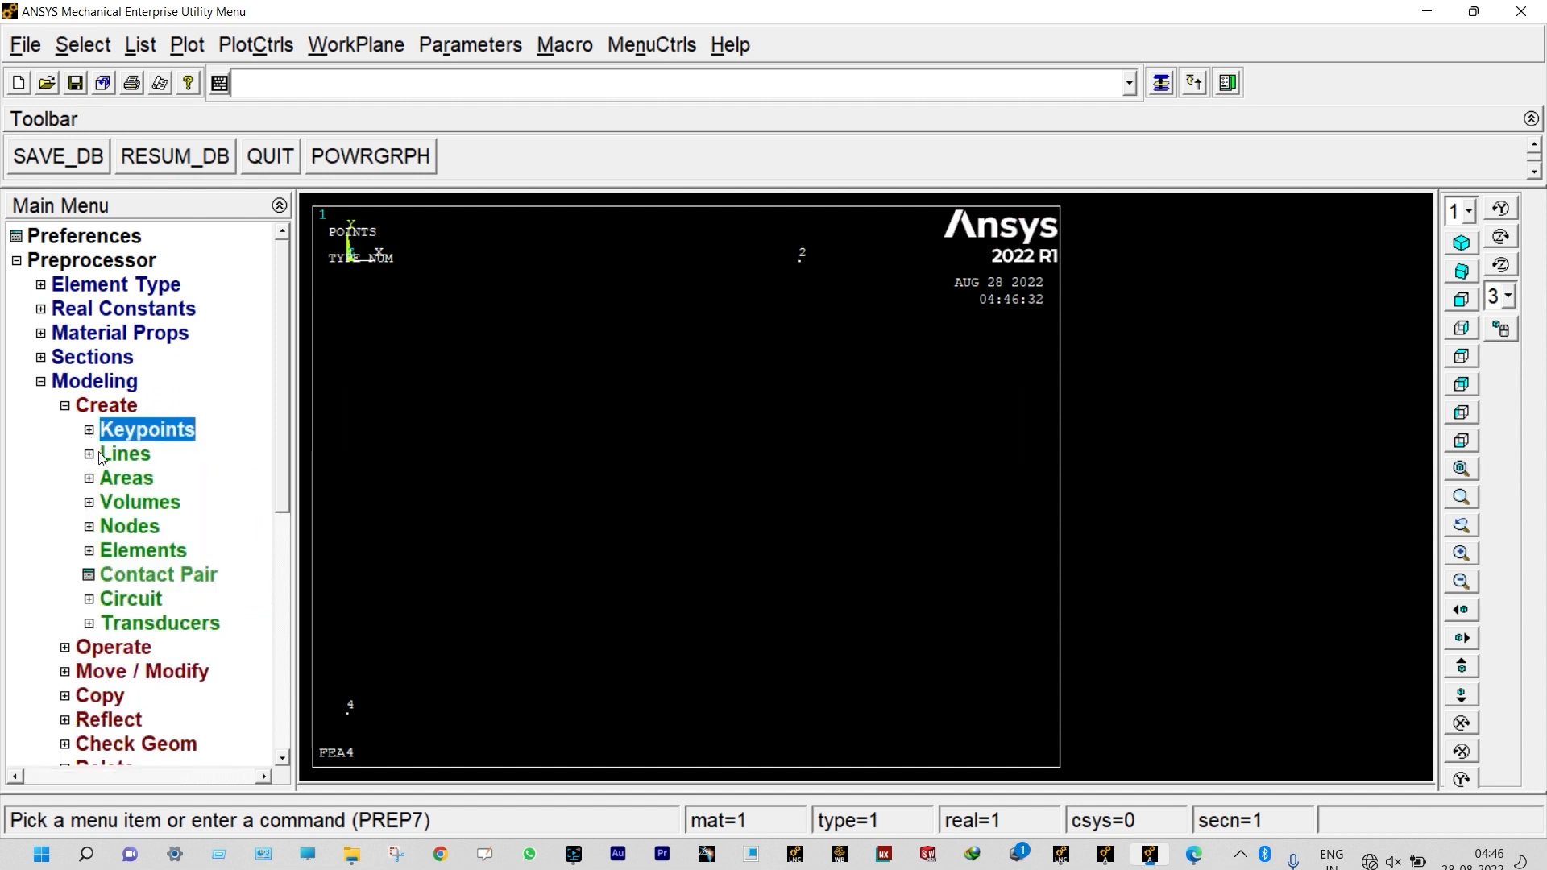
Step: Create straight lines joining the origin keypoint to keypoint 2 and keypoint 2 to the beam's free end
left_click(91, 454)
left_click(128, 501)
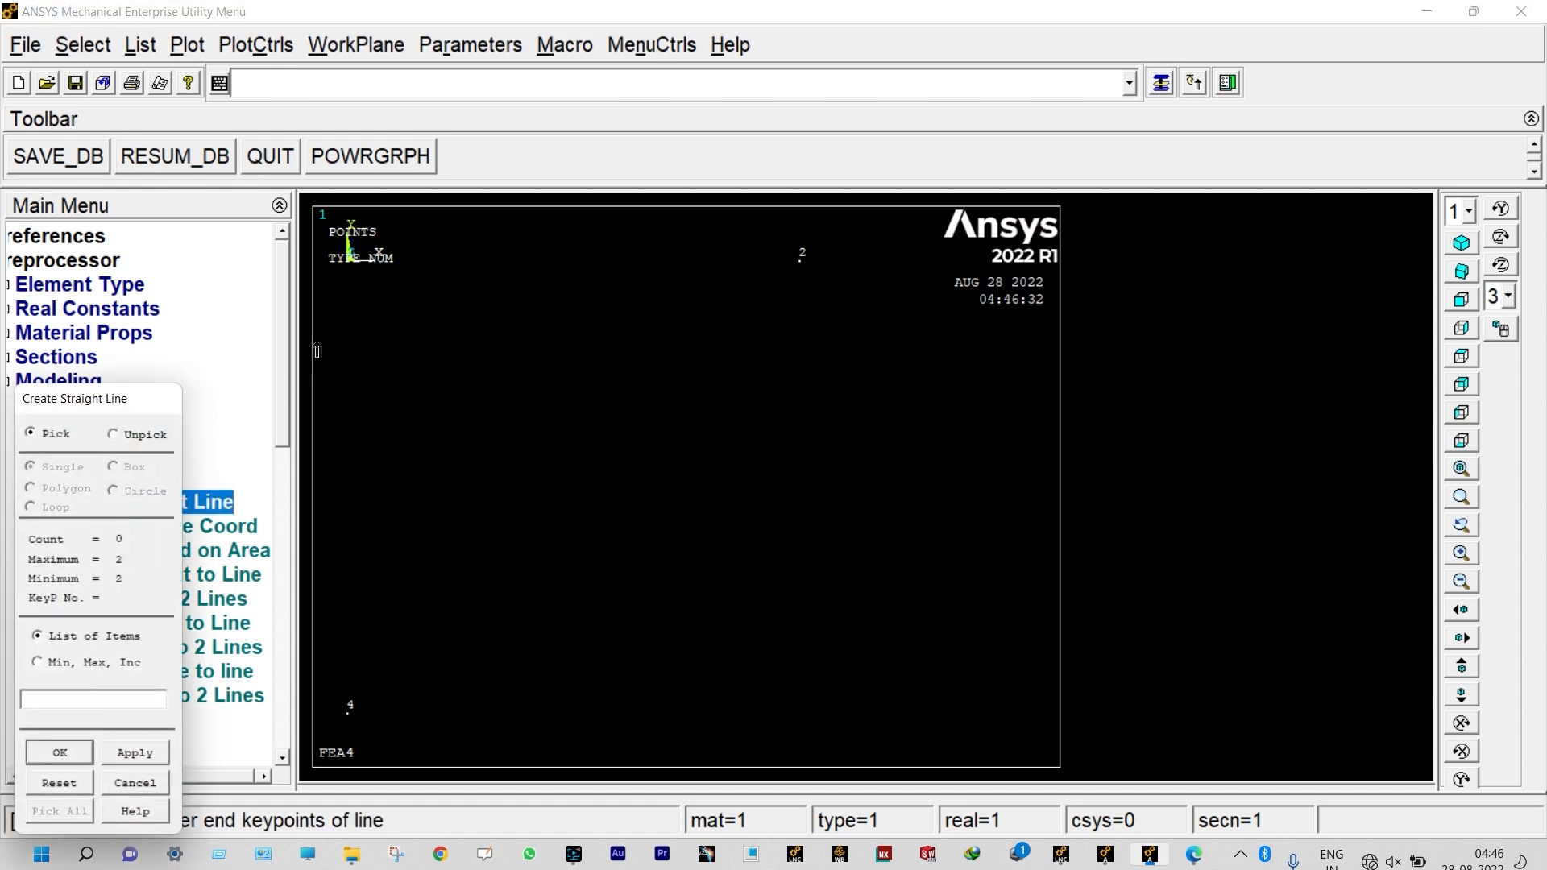
left_click(348, 274)
left_click(804, 273)
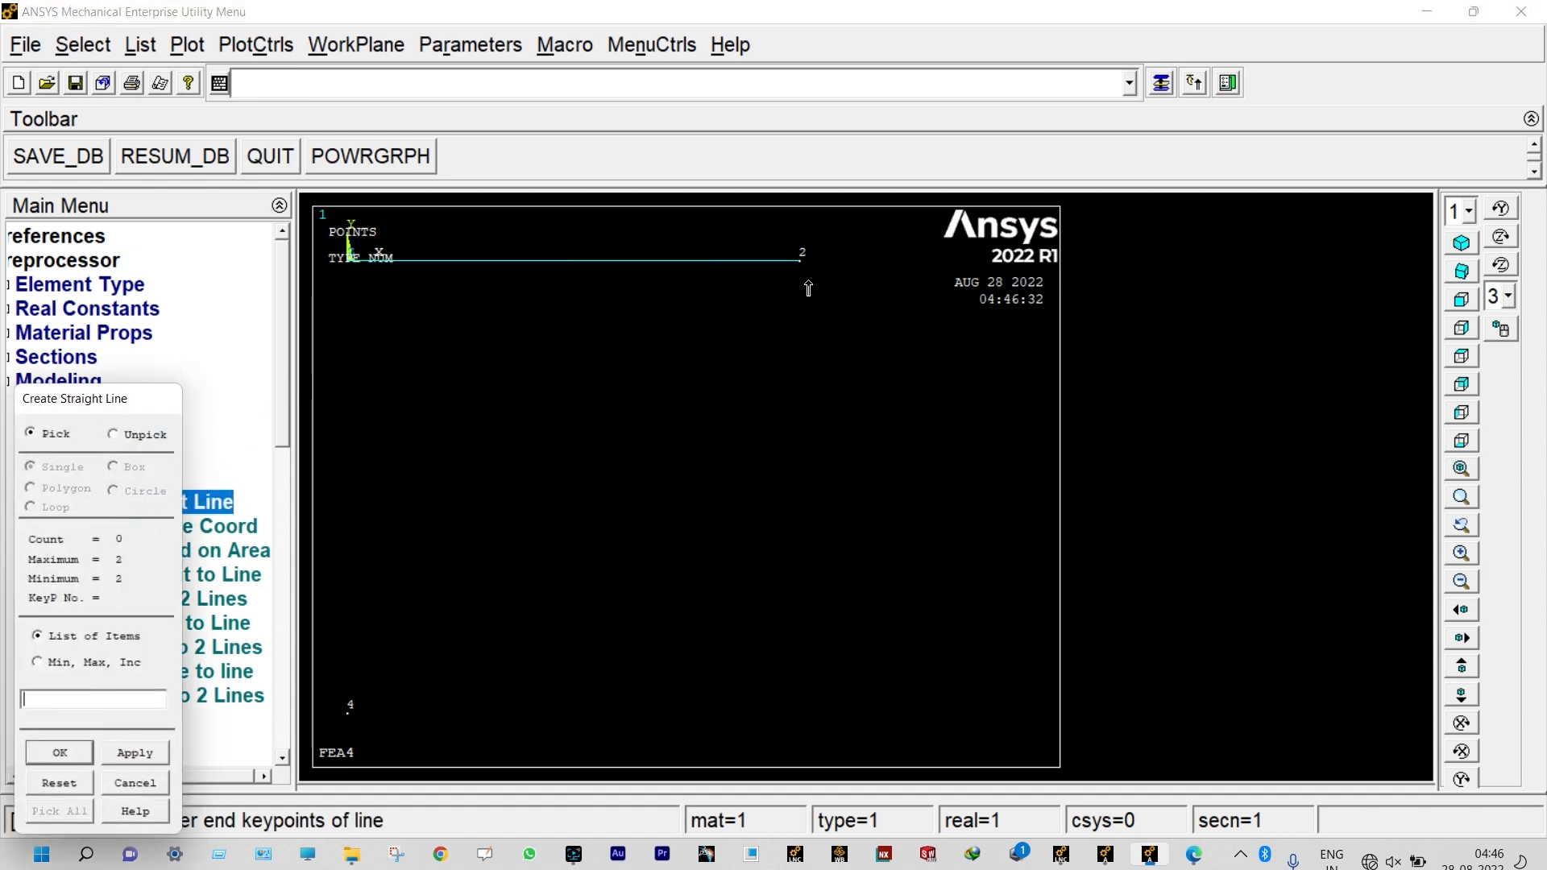
left_click(804, 286)
left_click(64, 746)
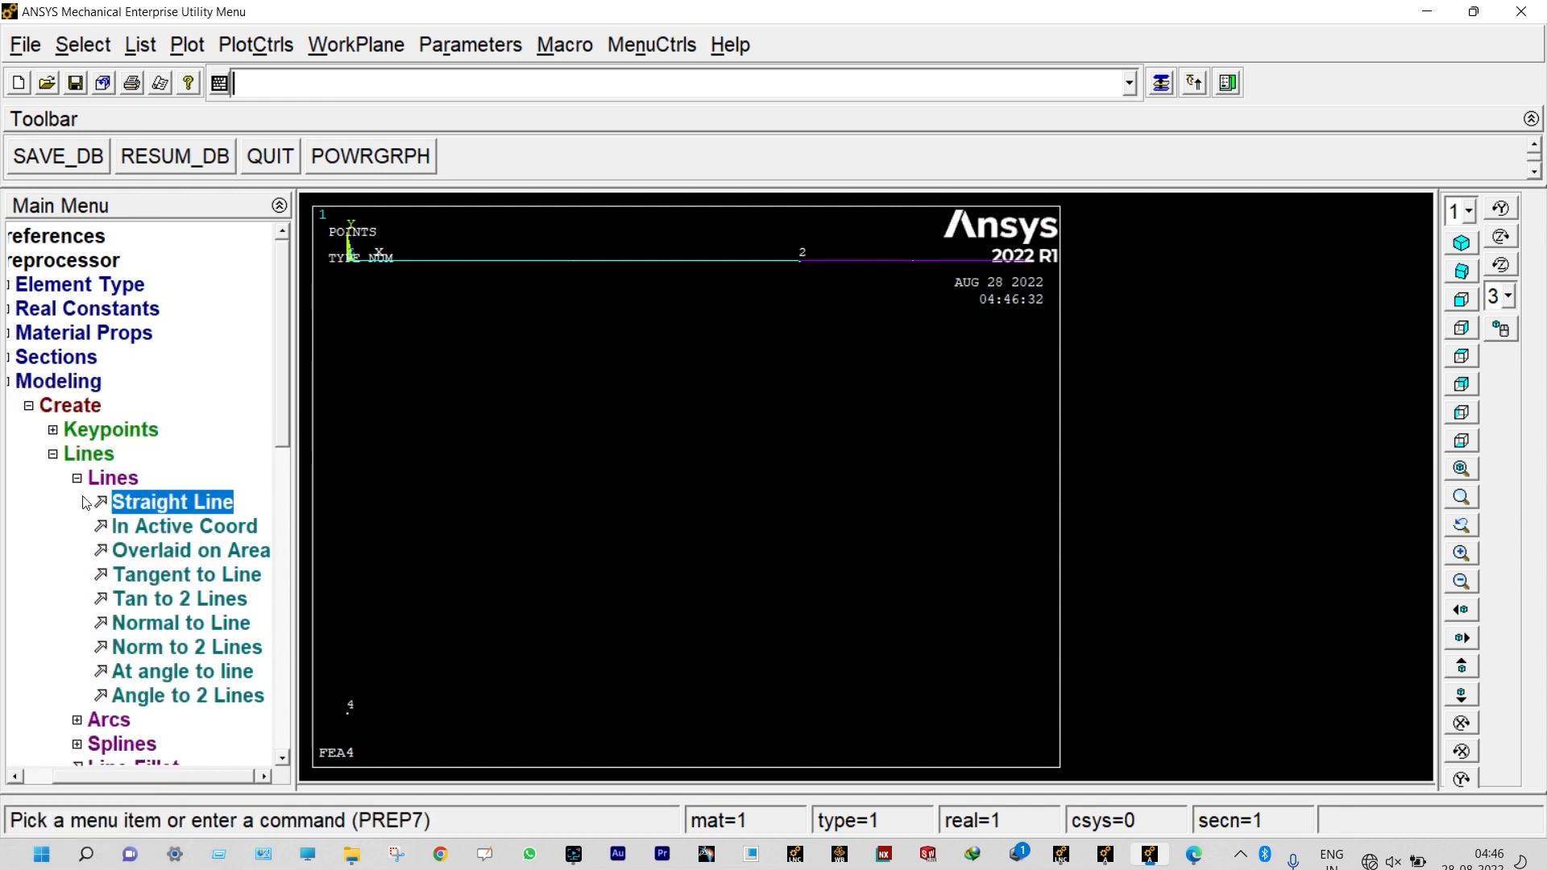
Step: Assign material 1, element type BEAM188 and section 1 to all lines, with keypoint 4 as the orientation keypoint
left_click(54, 382)
left_click(57, 406)
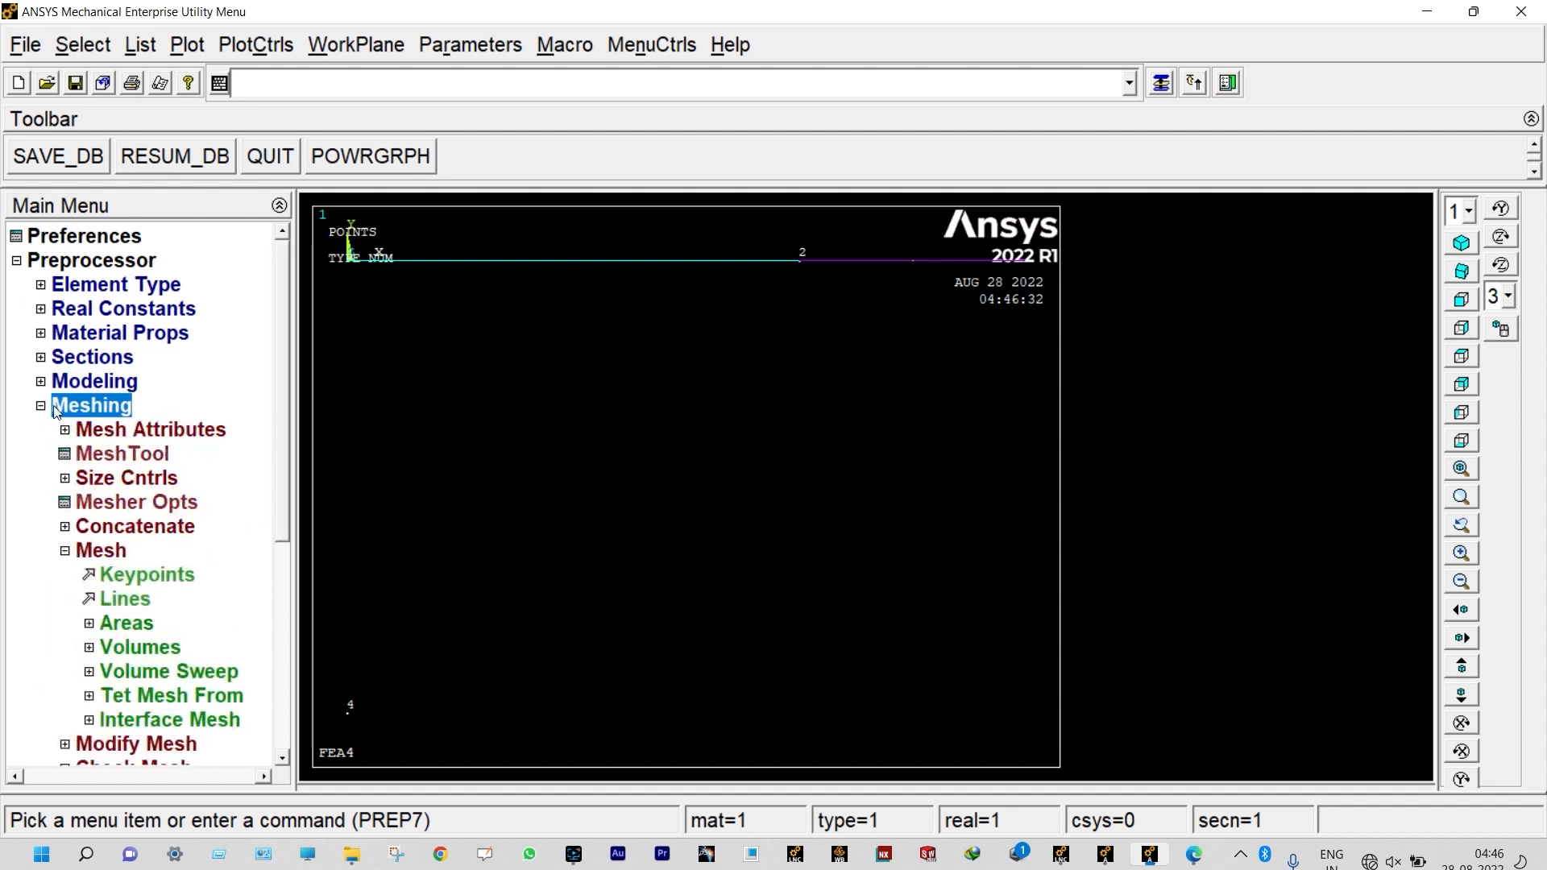
left_click(93, 433)
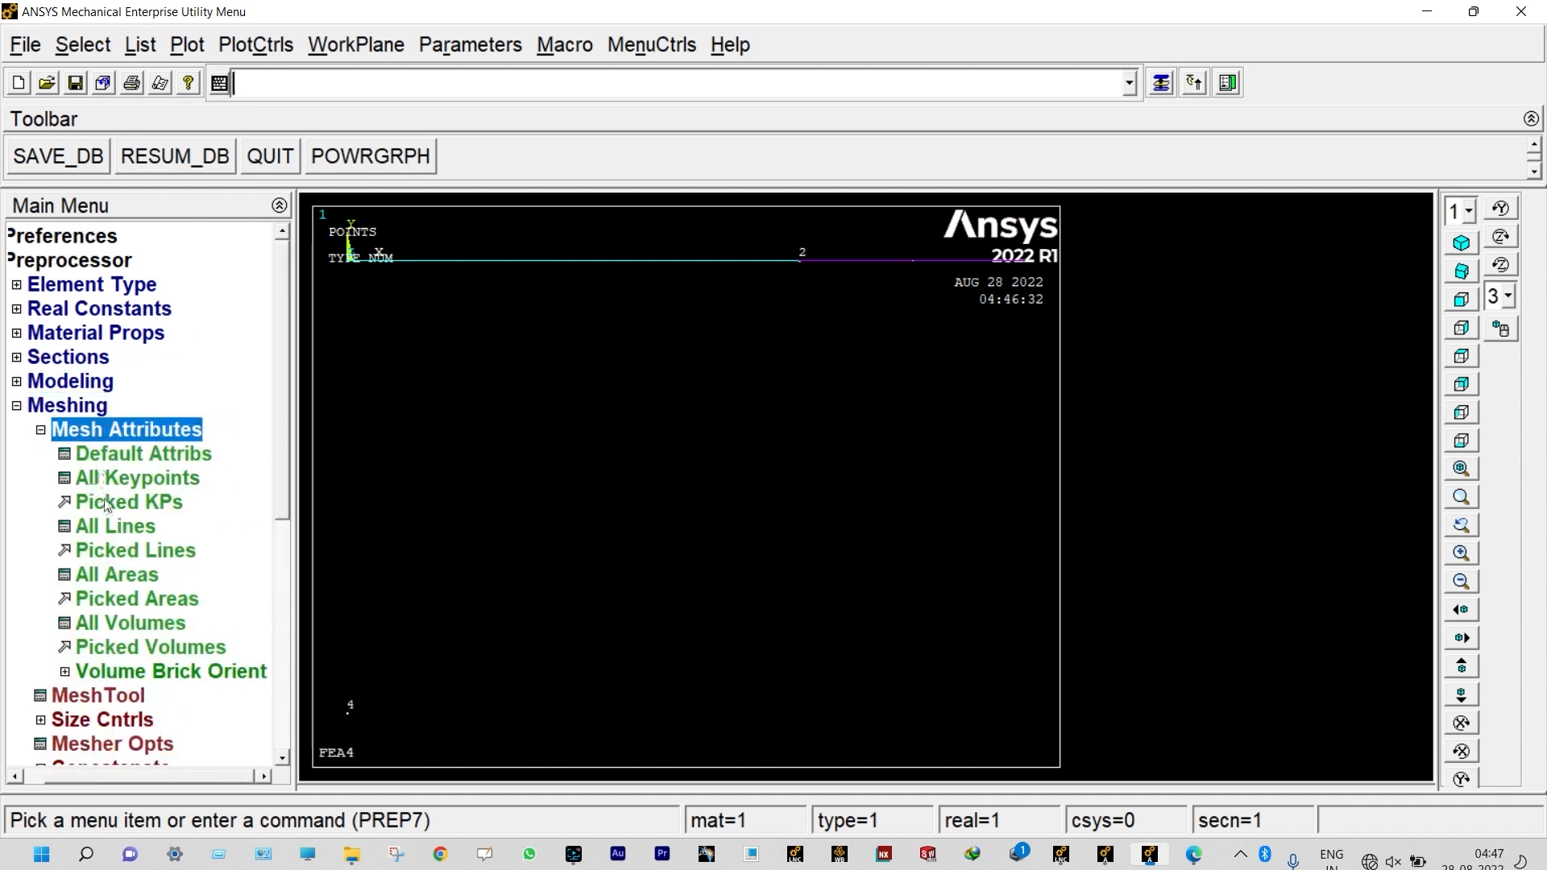
left_click(110, 528)
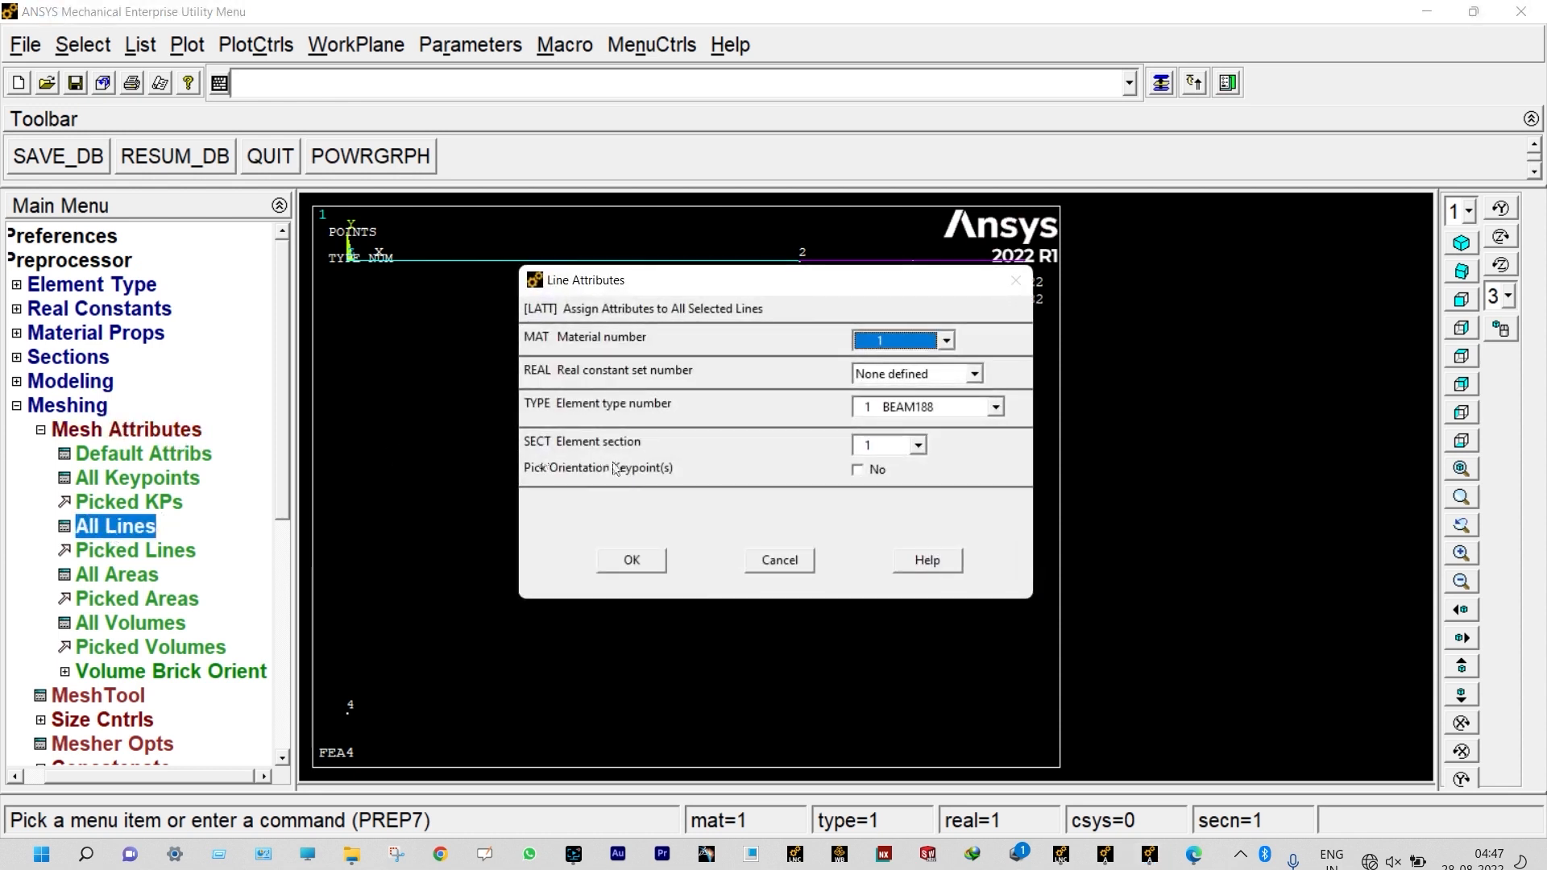
left_click(858, 469)
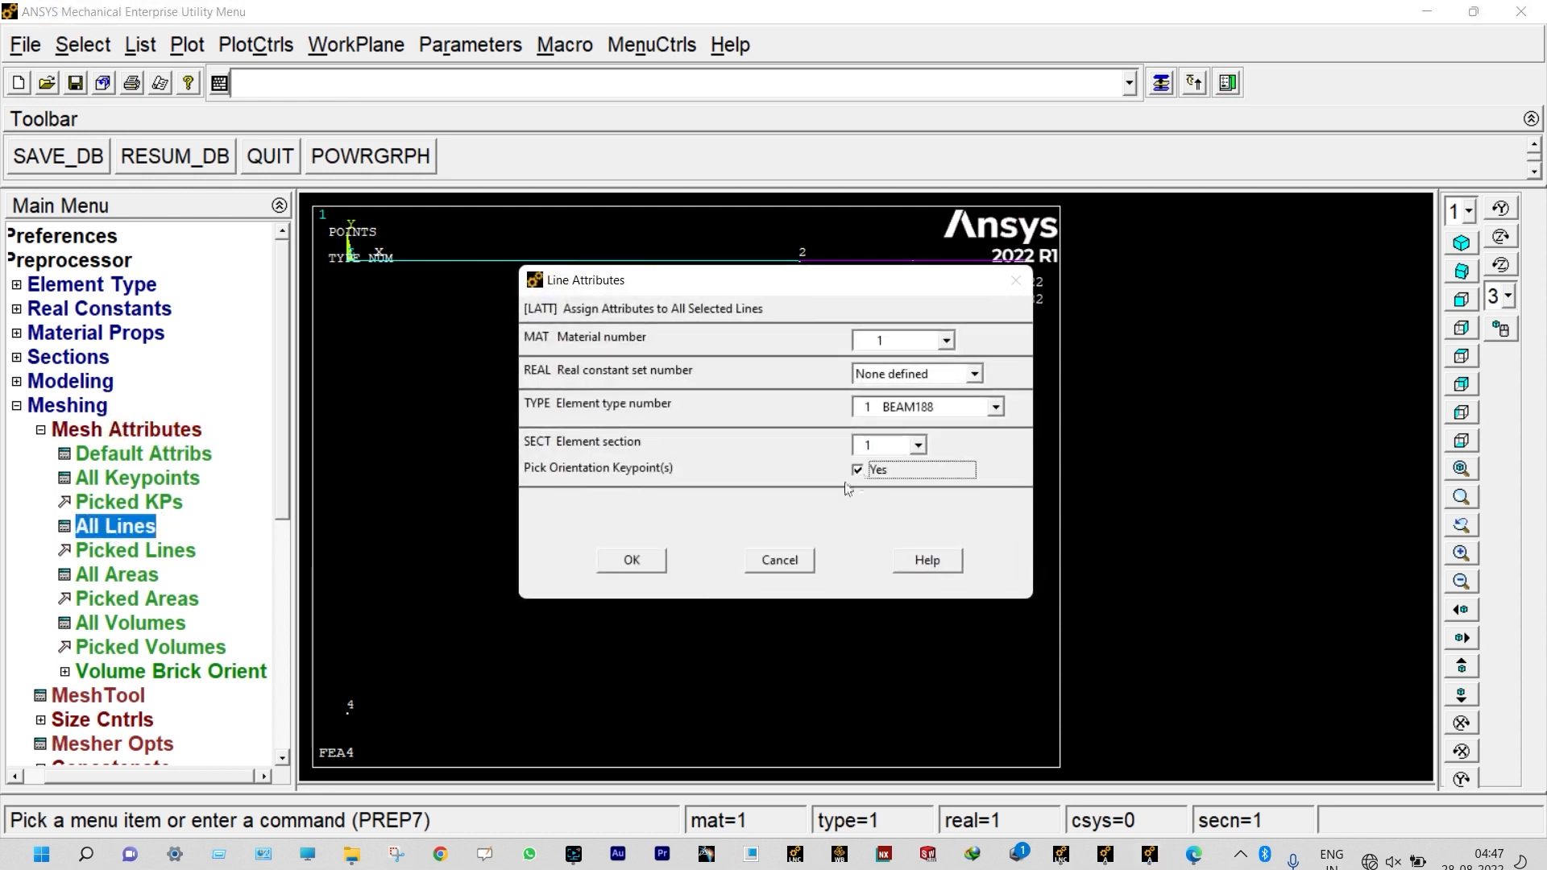
left_click(632, 560)
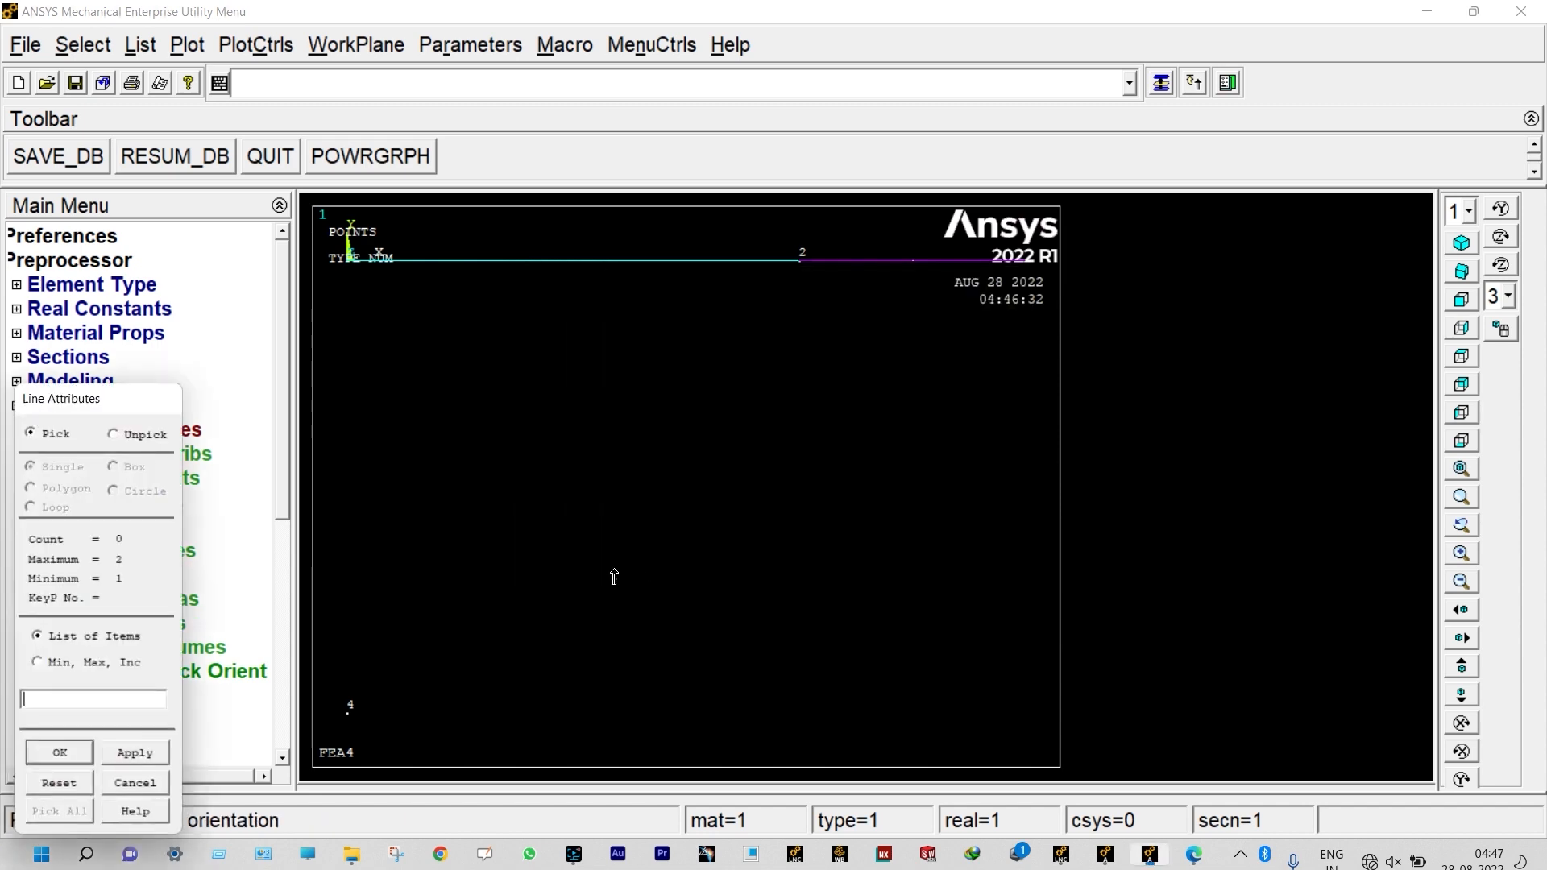
left_click(352, 725)
left_click(60, 752)
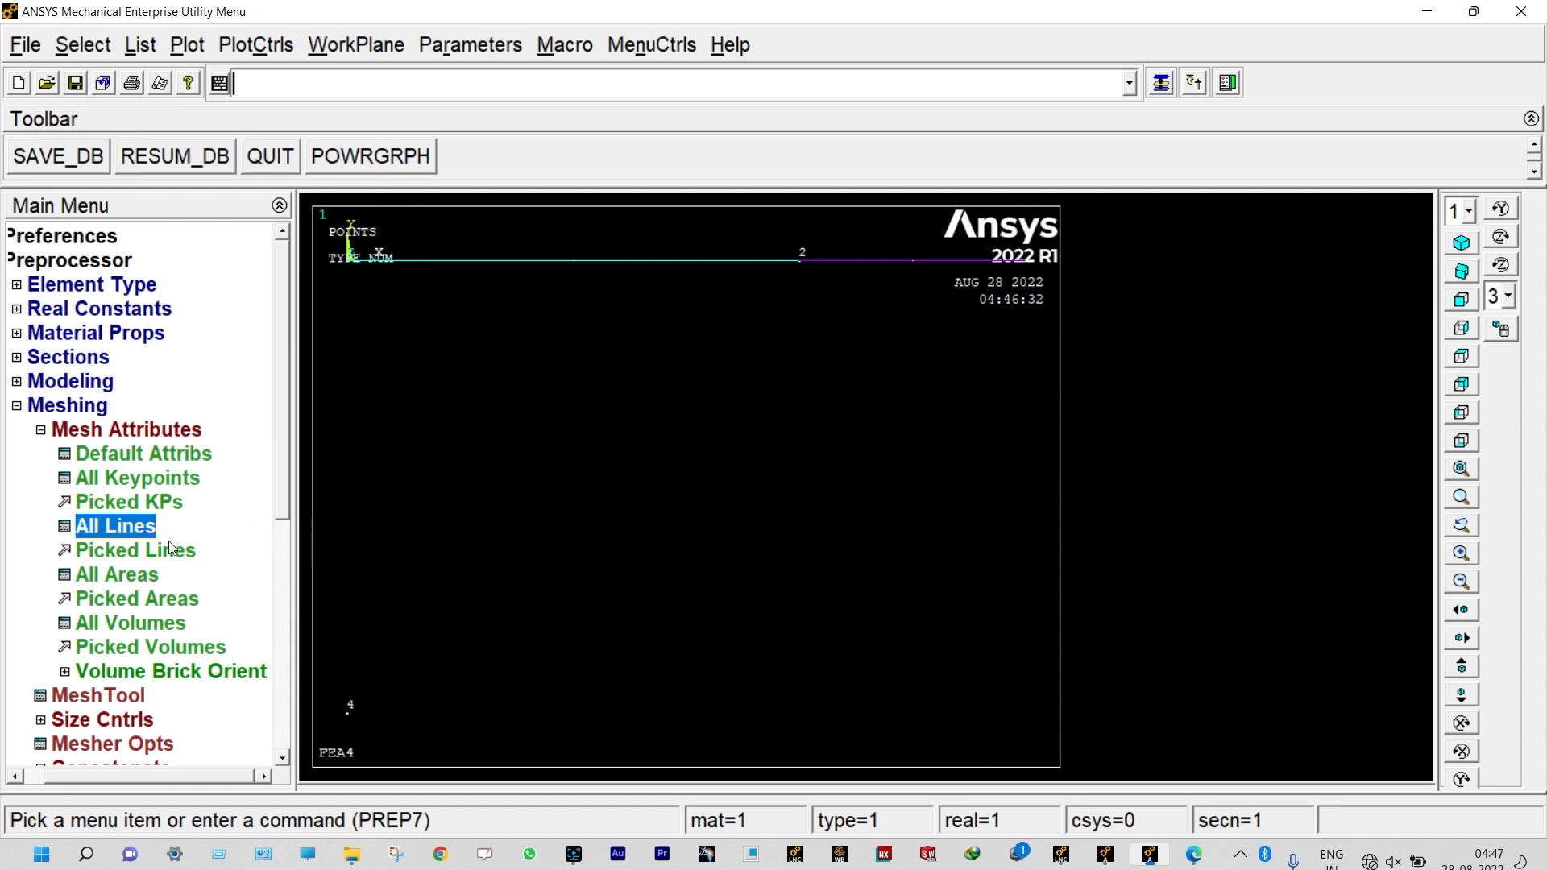
Step: Set the number of element divisions for all lines with the manual size controls
left_click(91, 720)
left_click(153, 604)
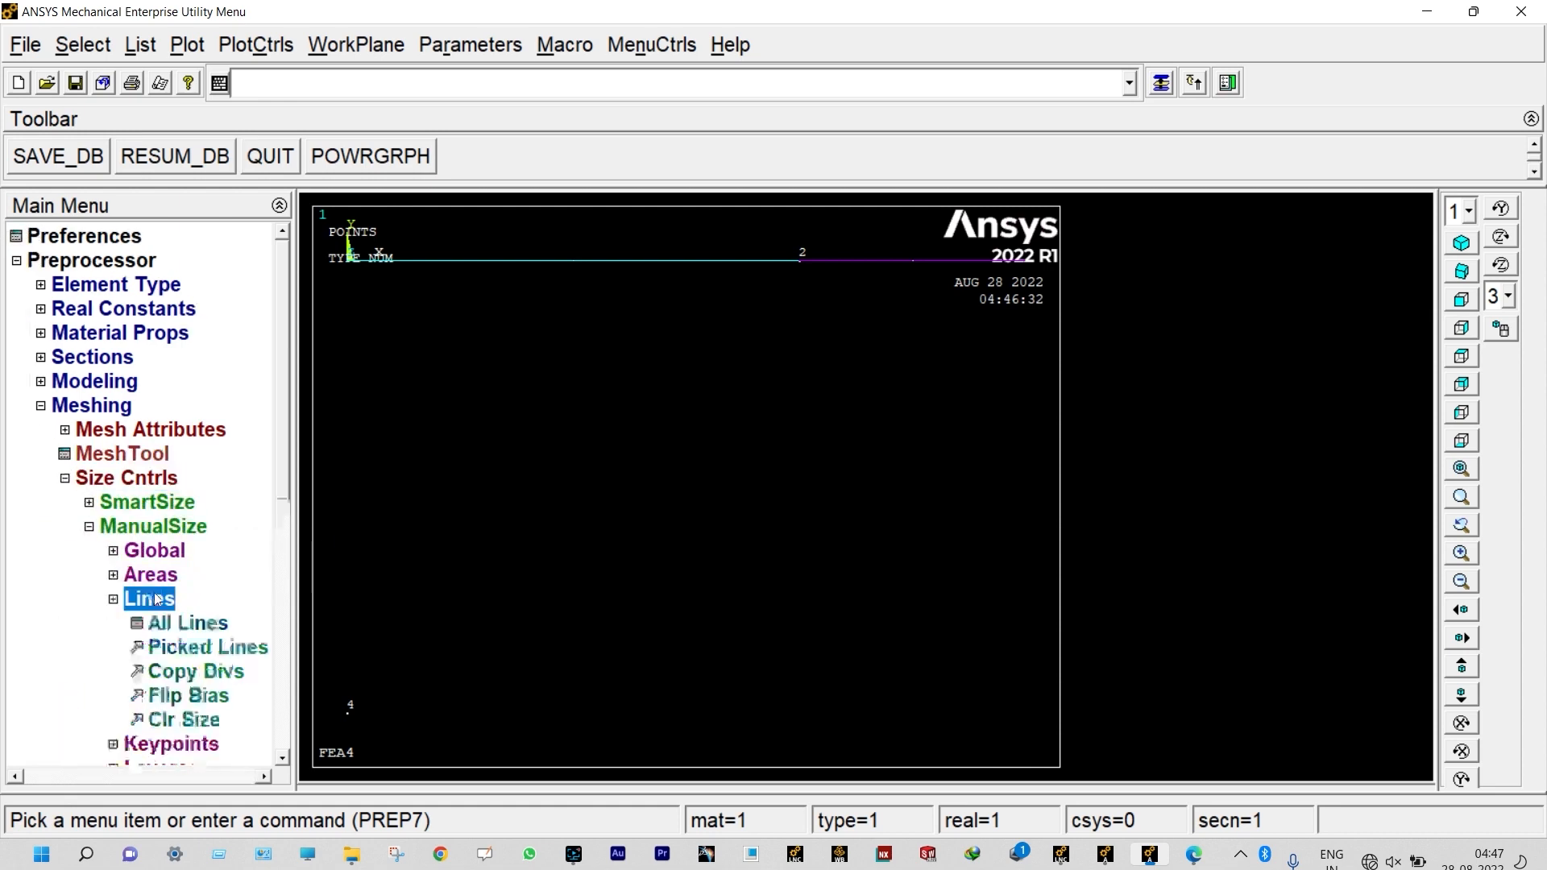
left_click(178, 625)
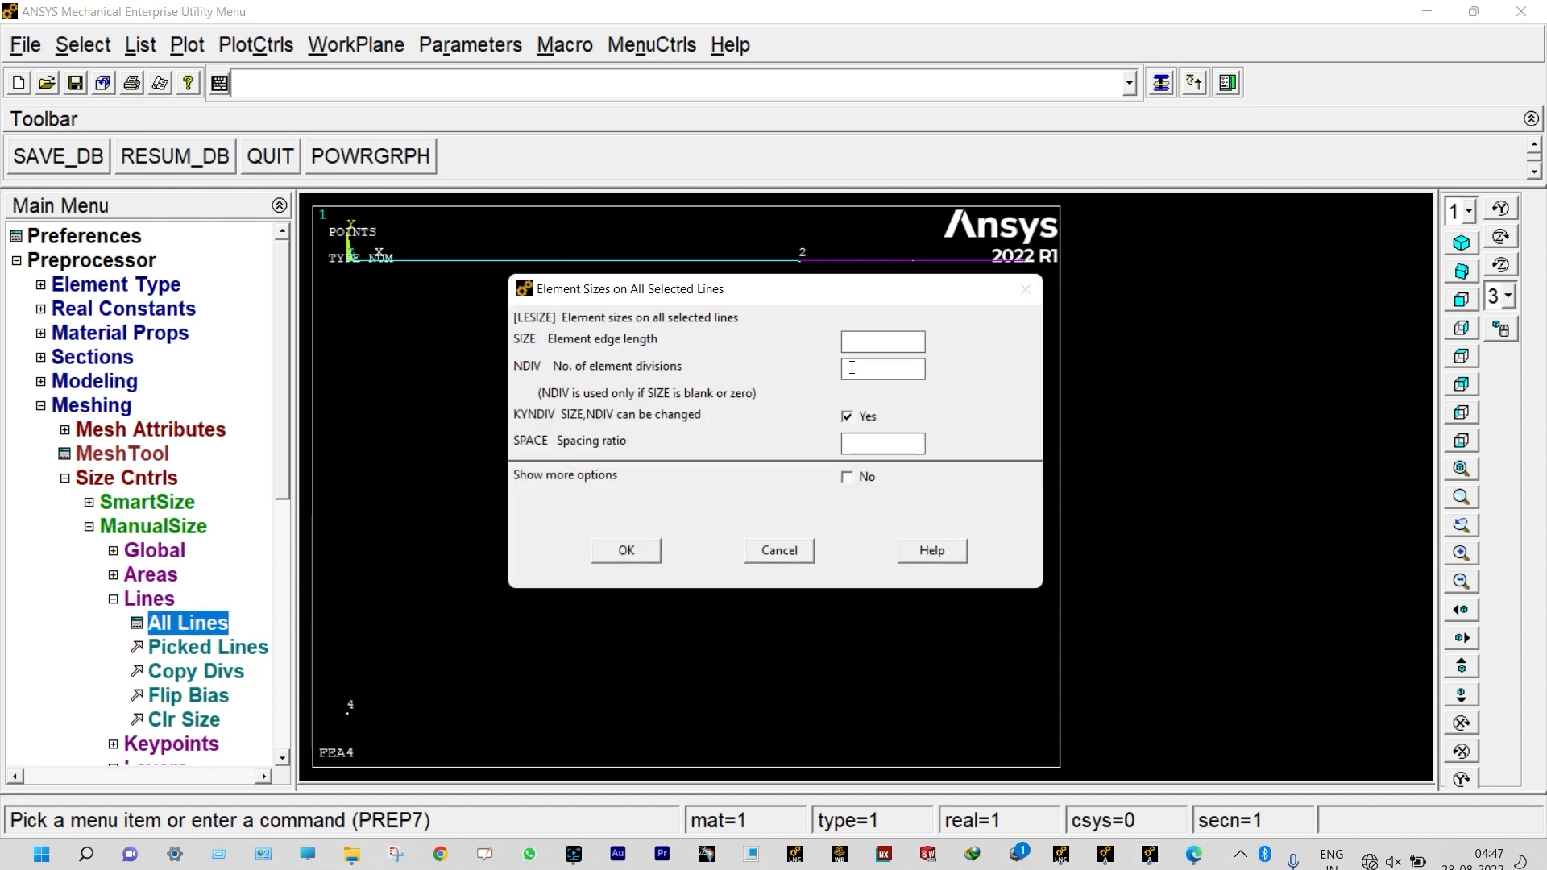
left_click(647, 552)
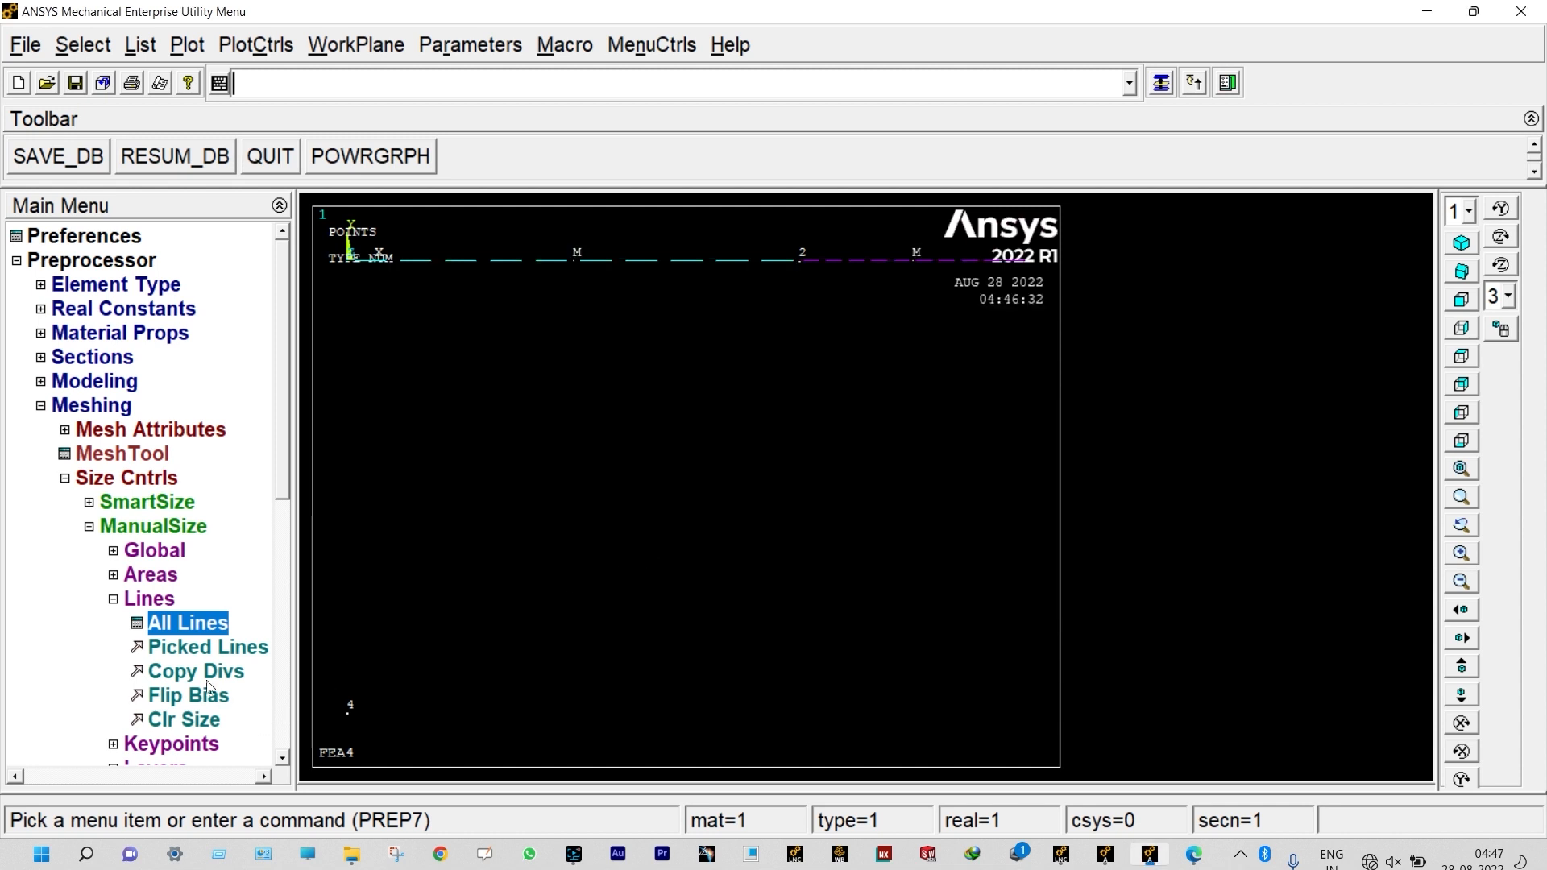
left_click(121, 600)
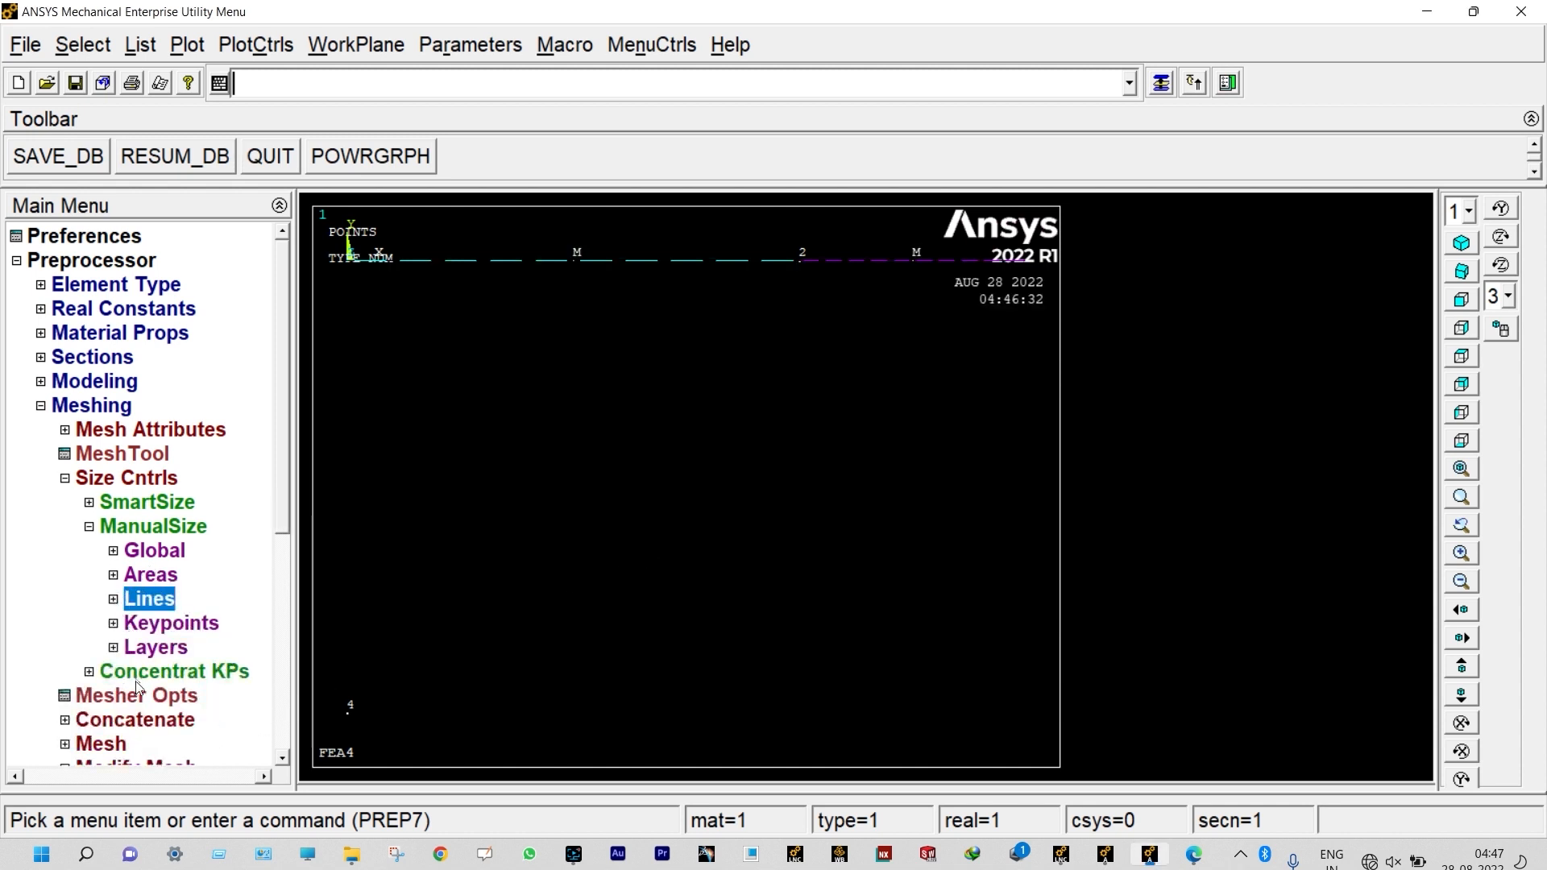
Step: Mesh all the beam lines
left_click(112, 744)
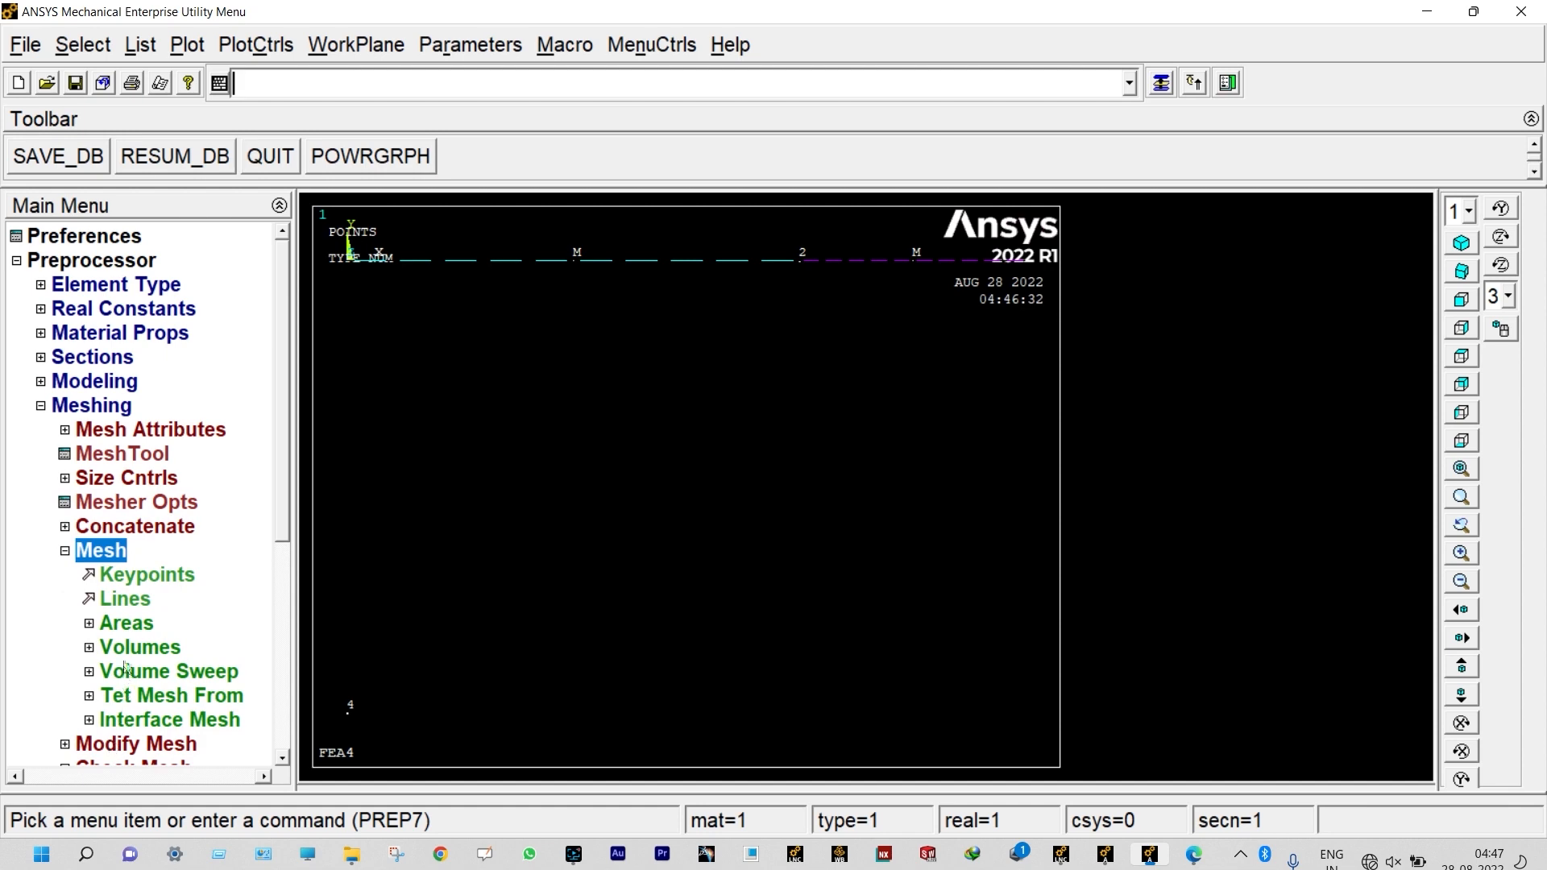
left_click(131, 603)
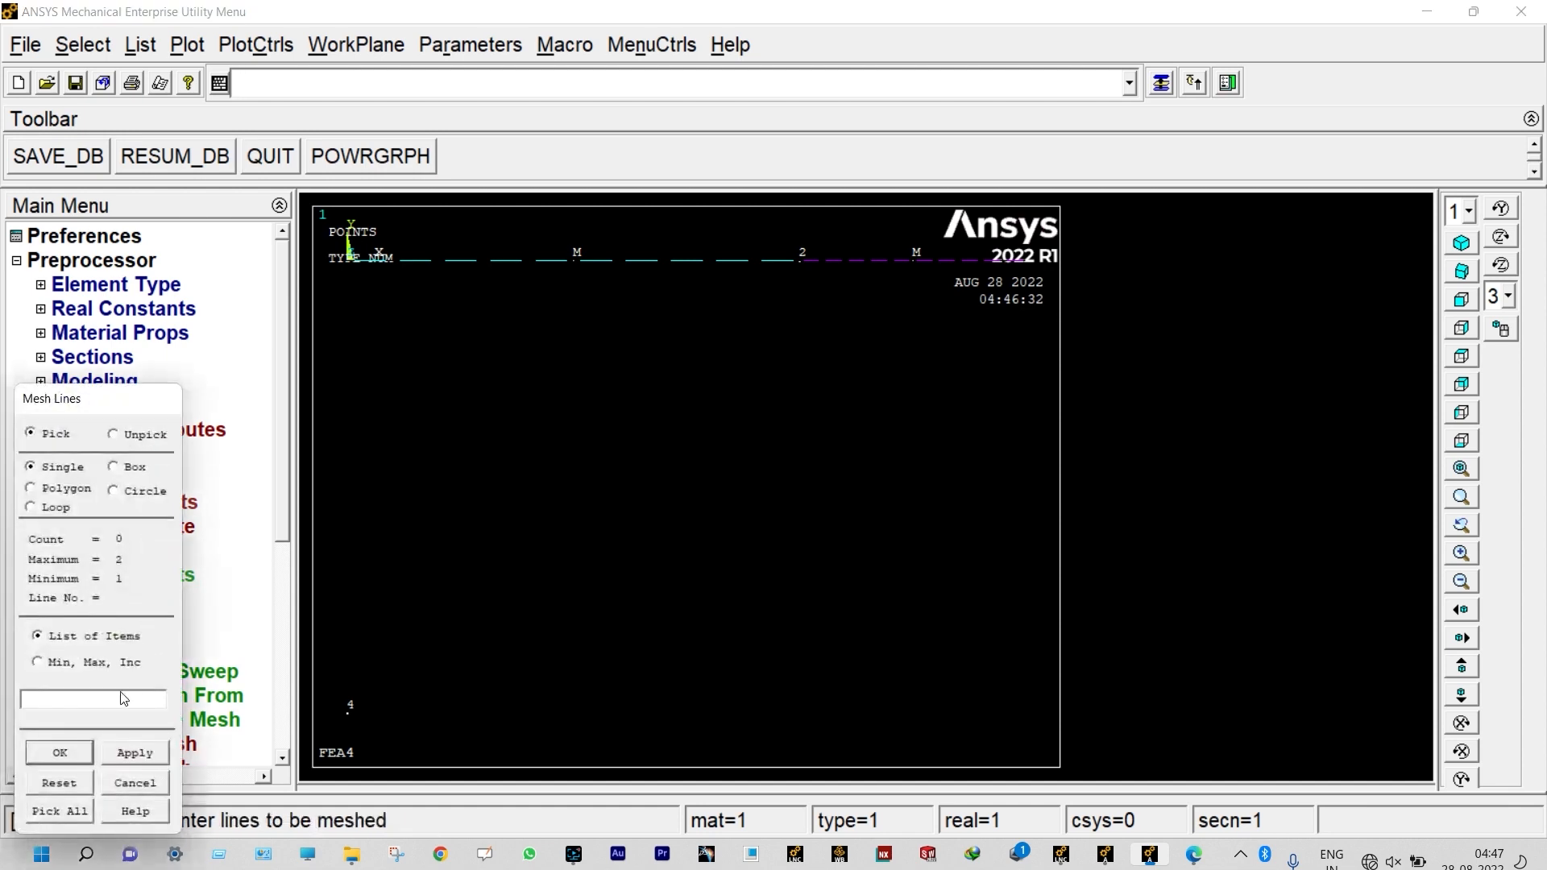
left_click(65, 807)
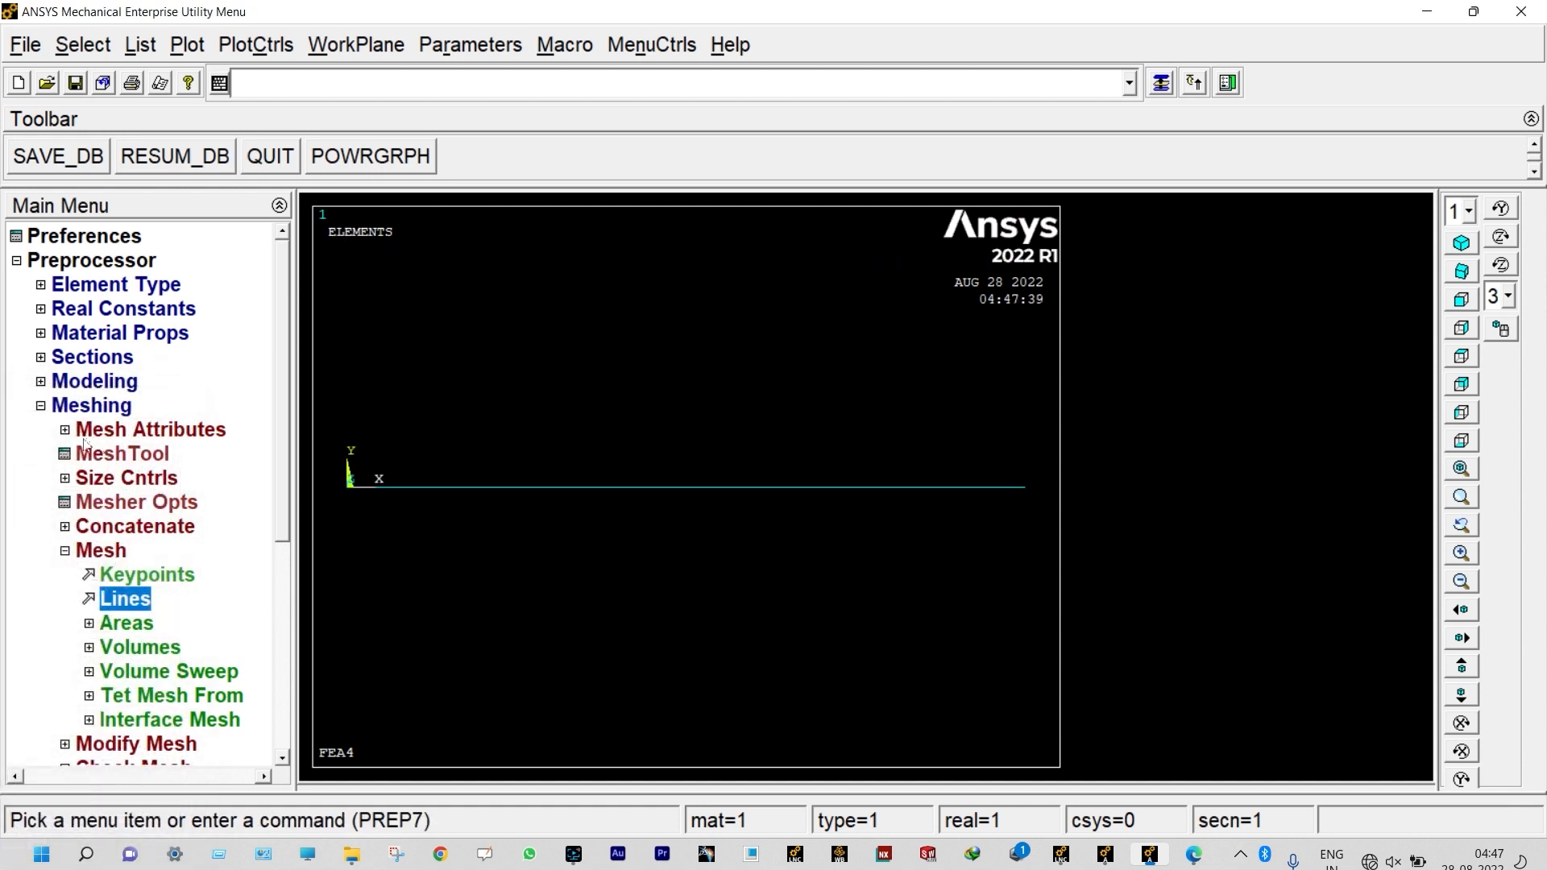
left_click(40, 406)
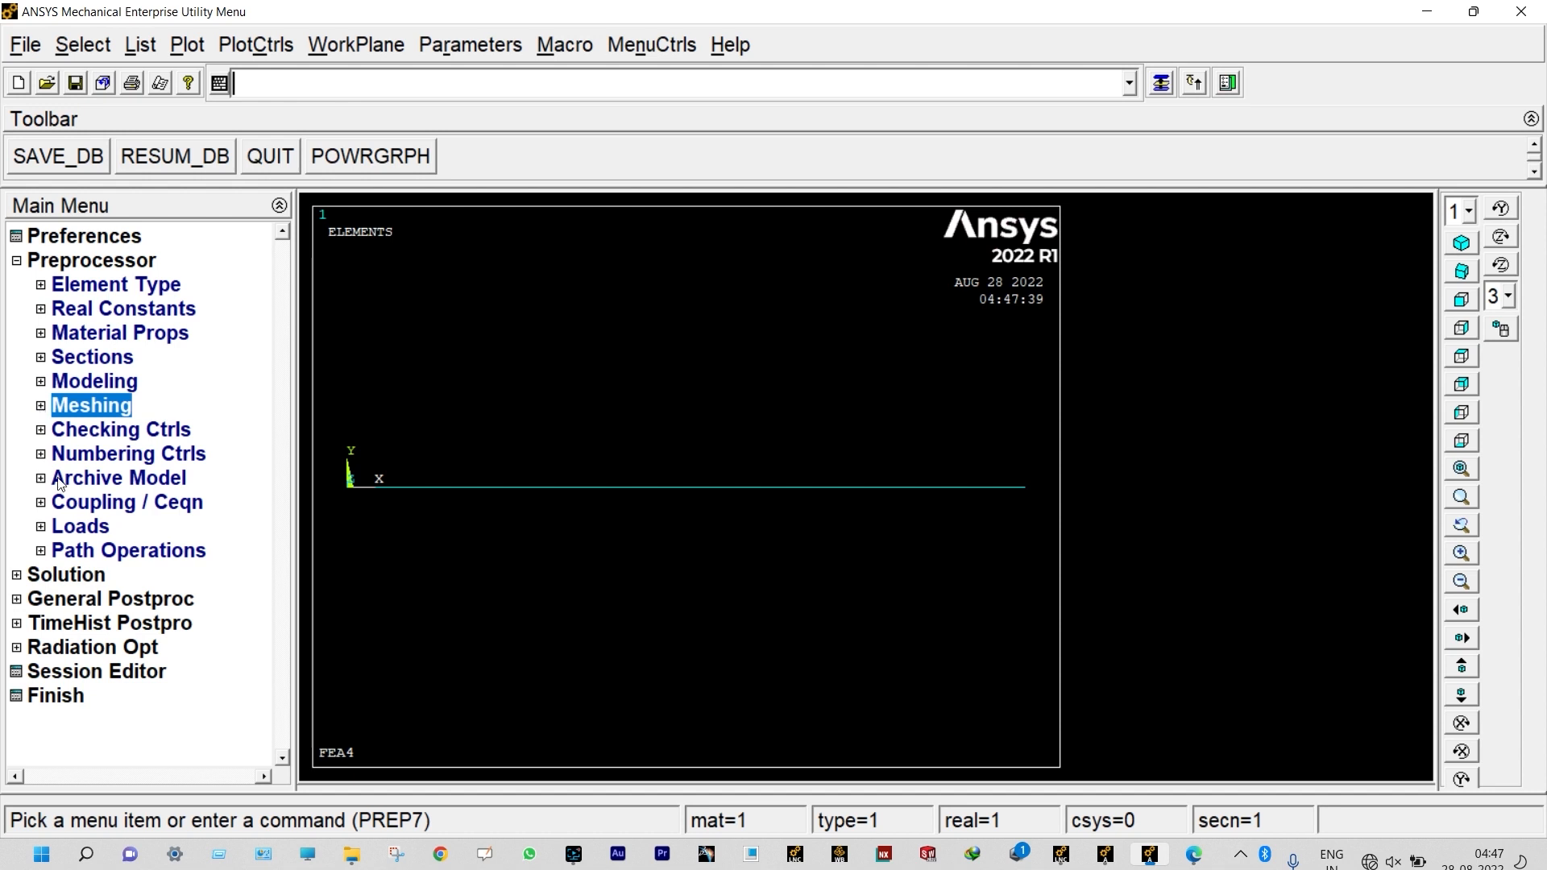
Step: Define a new analysis of type Static
left_click(62, 528)
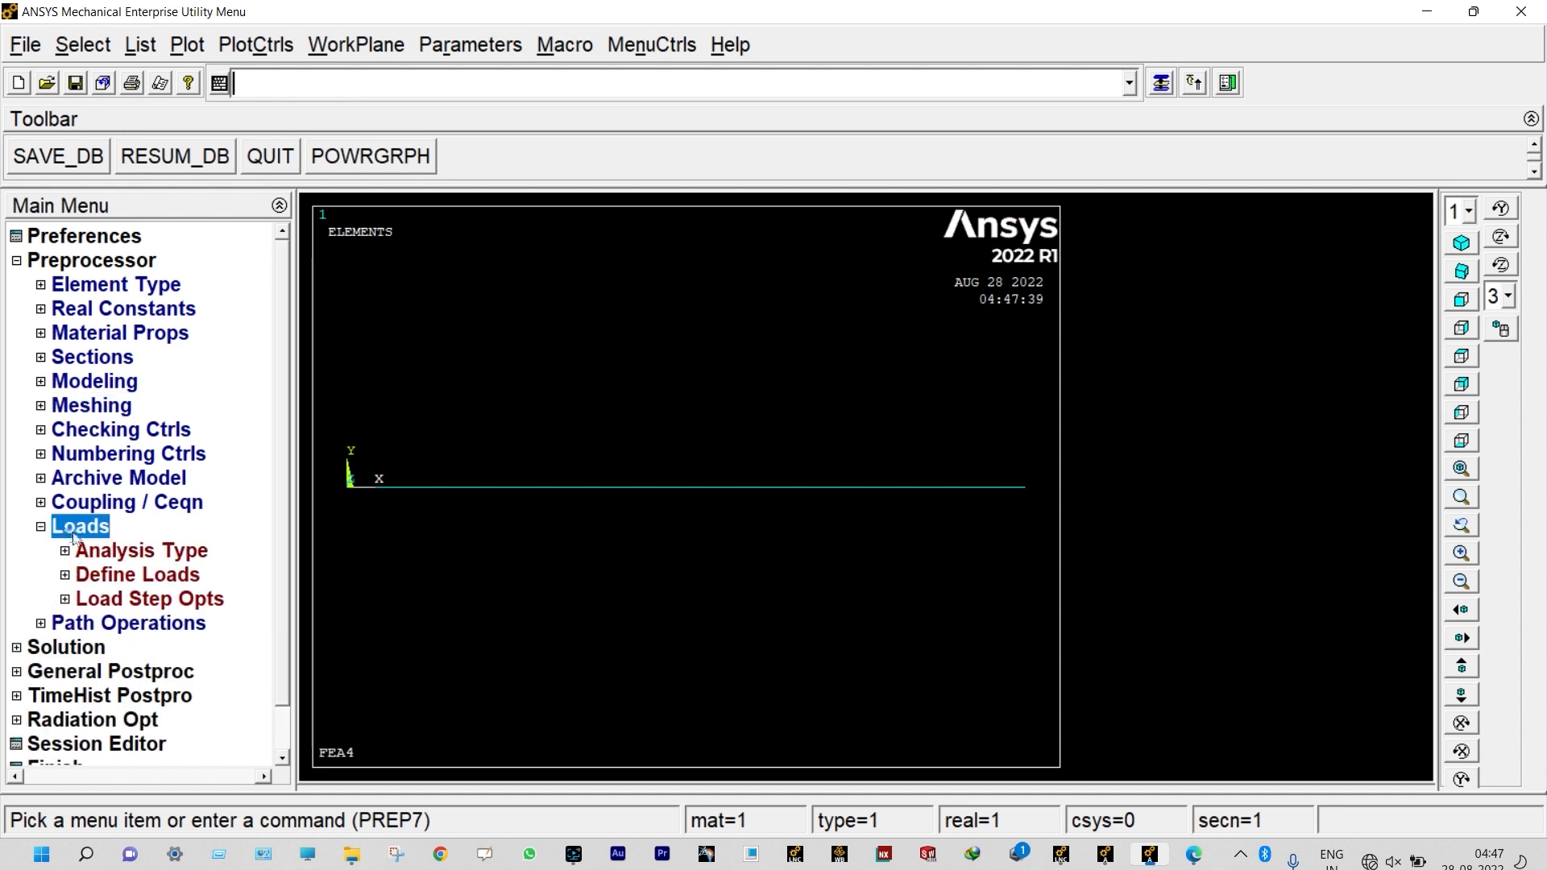
left_click(113, 553)
left_click(125, 576)
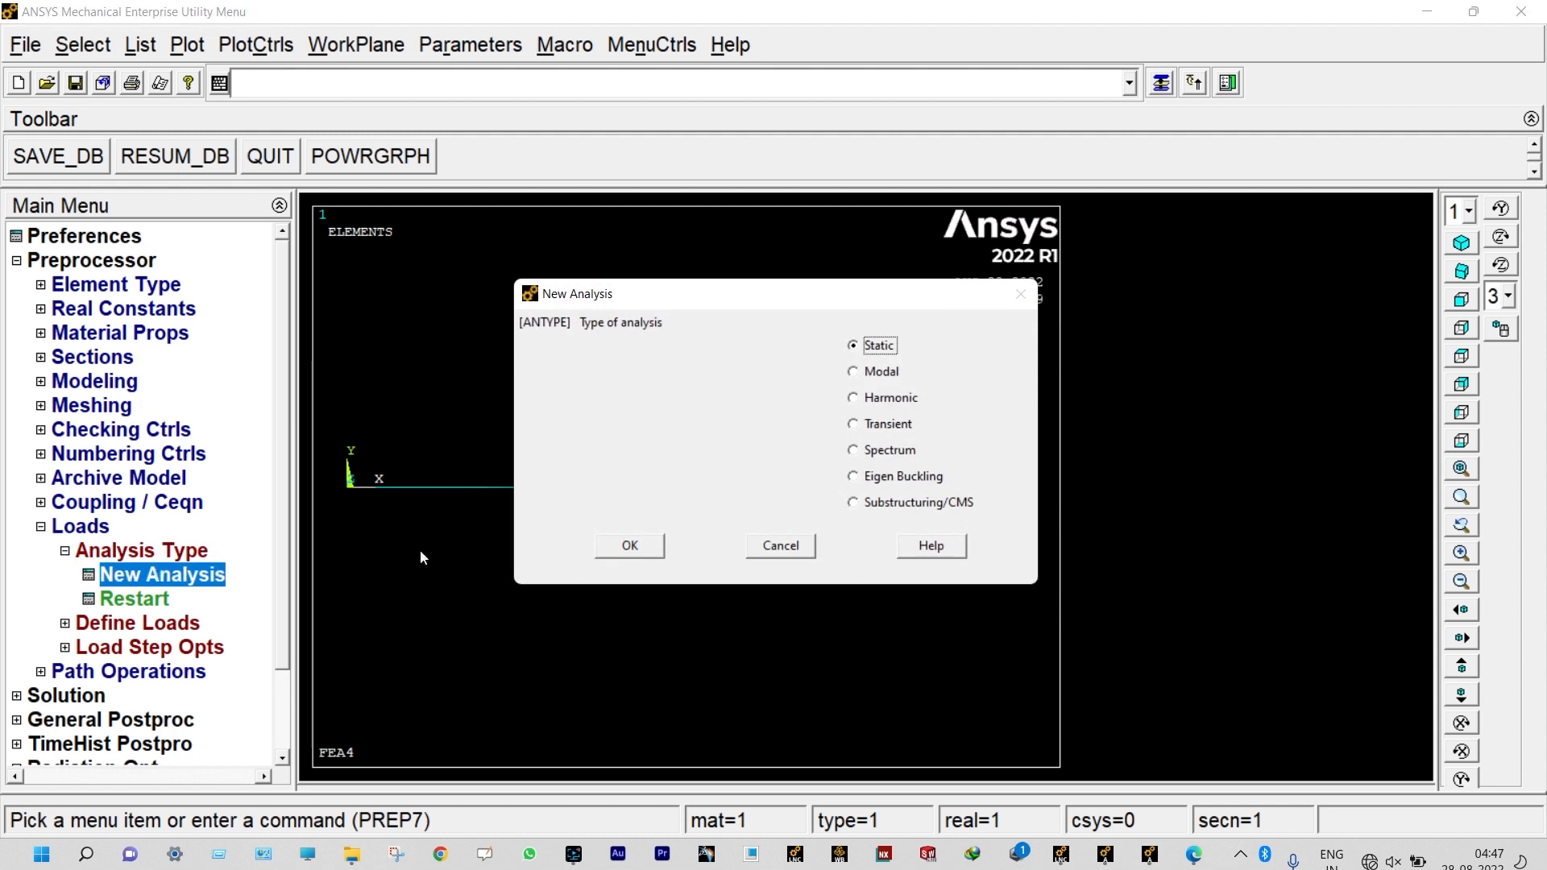
left_click(622, 543)
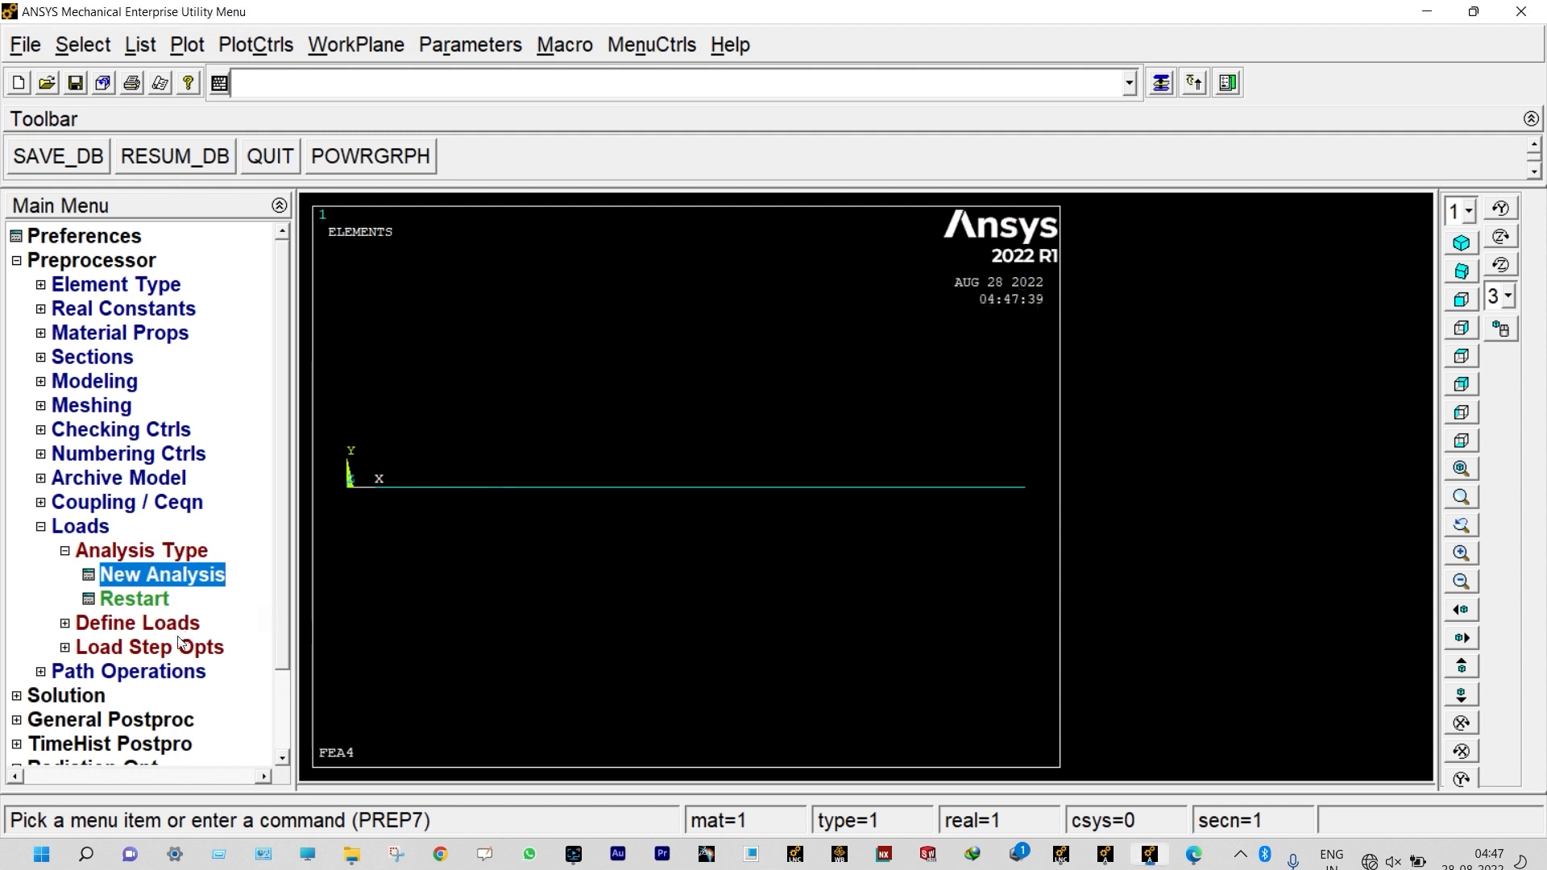
Step: Constrain all DOF as a constant value on the keypoint at the origin to fix the beam's end
left_click(136, 624)
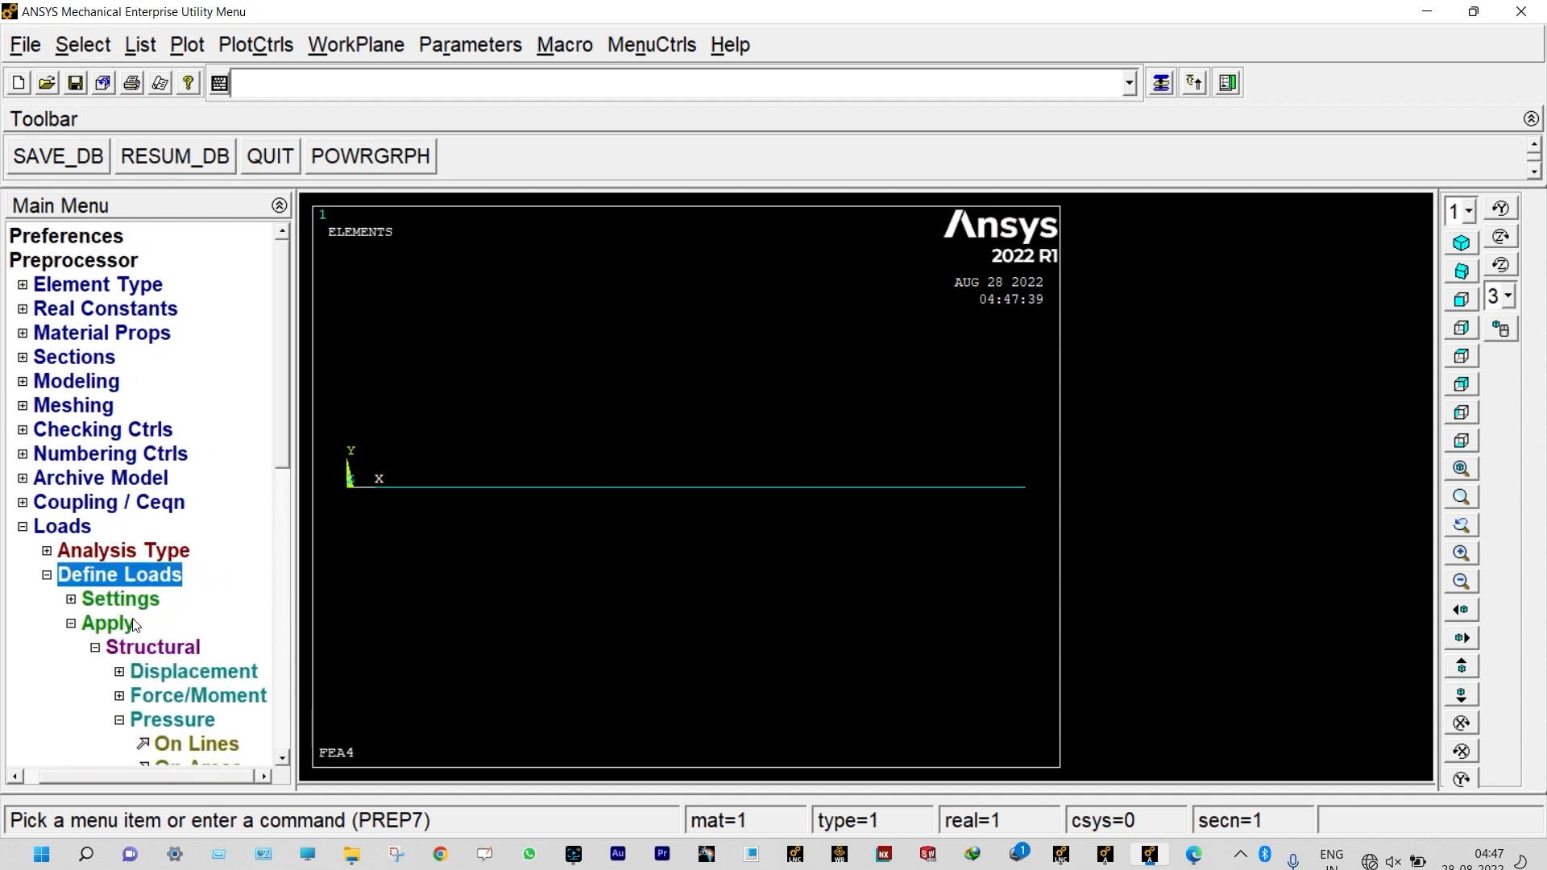
left_click(161, 671)
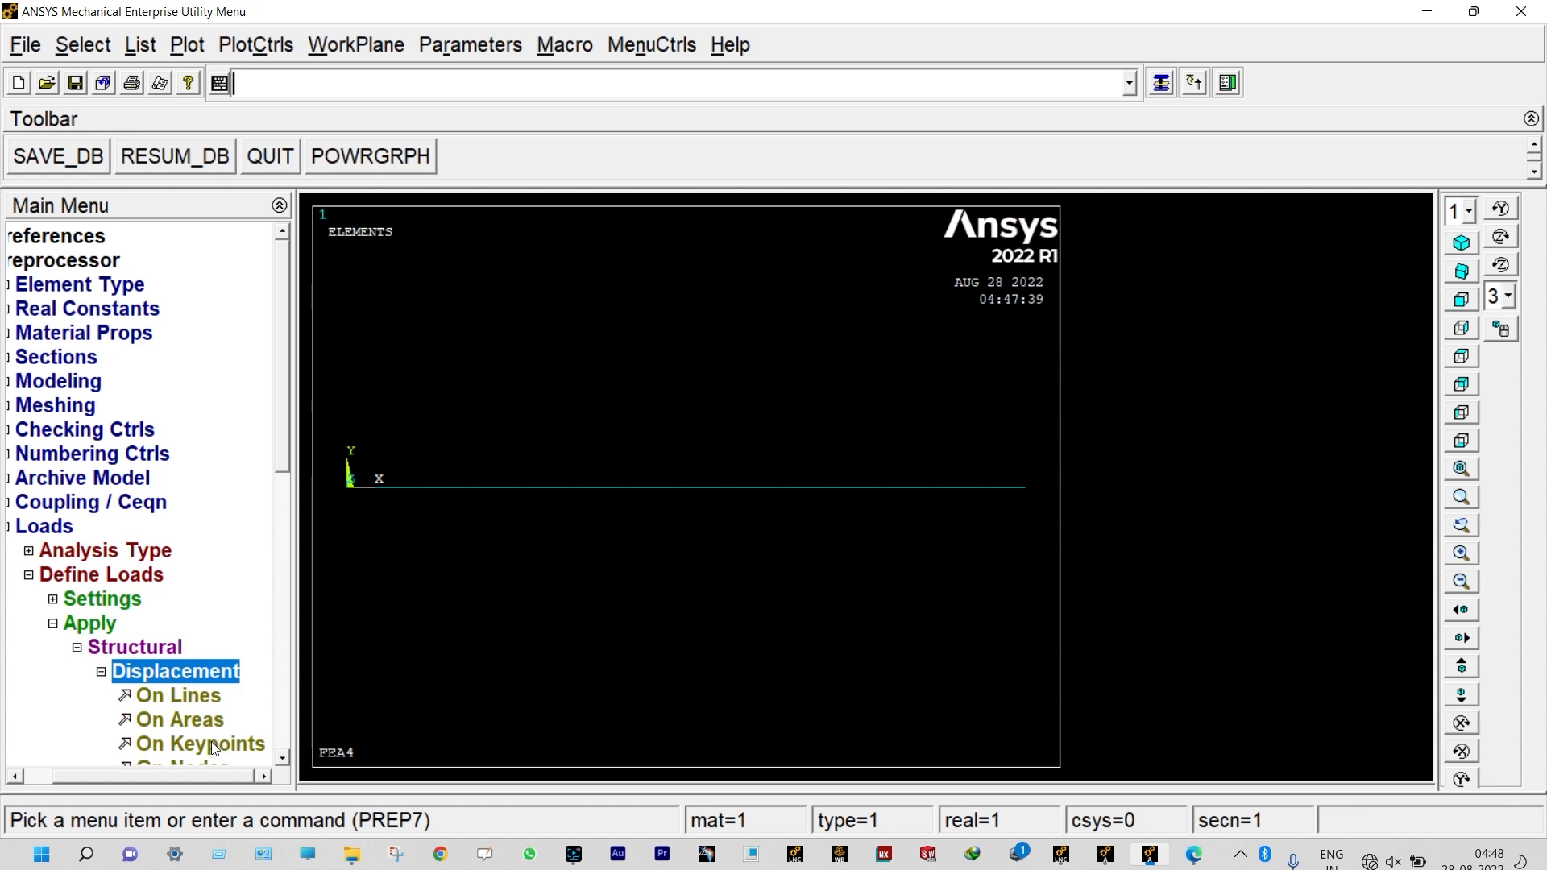
left_click(211, 742)
left_click(349, 482)
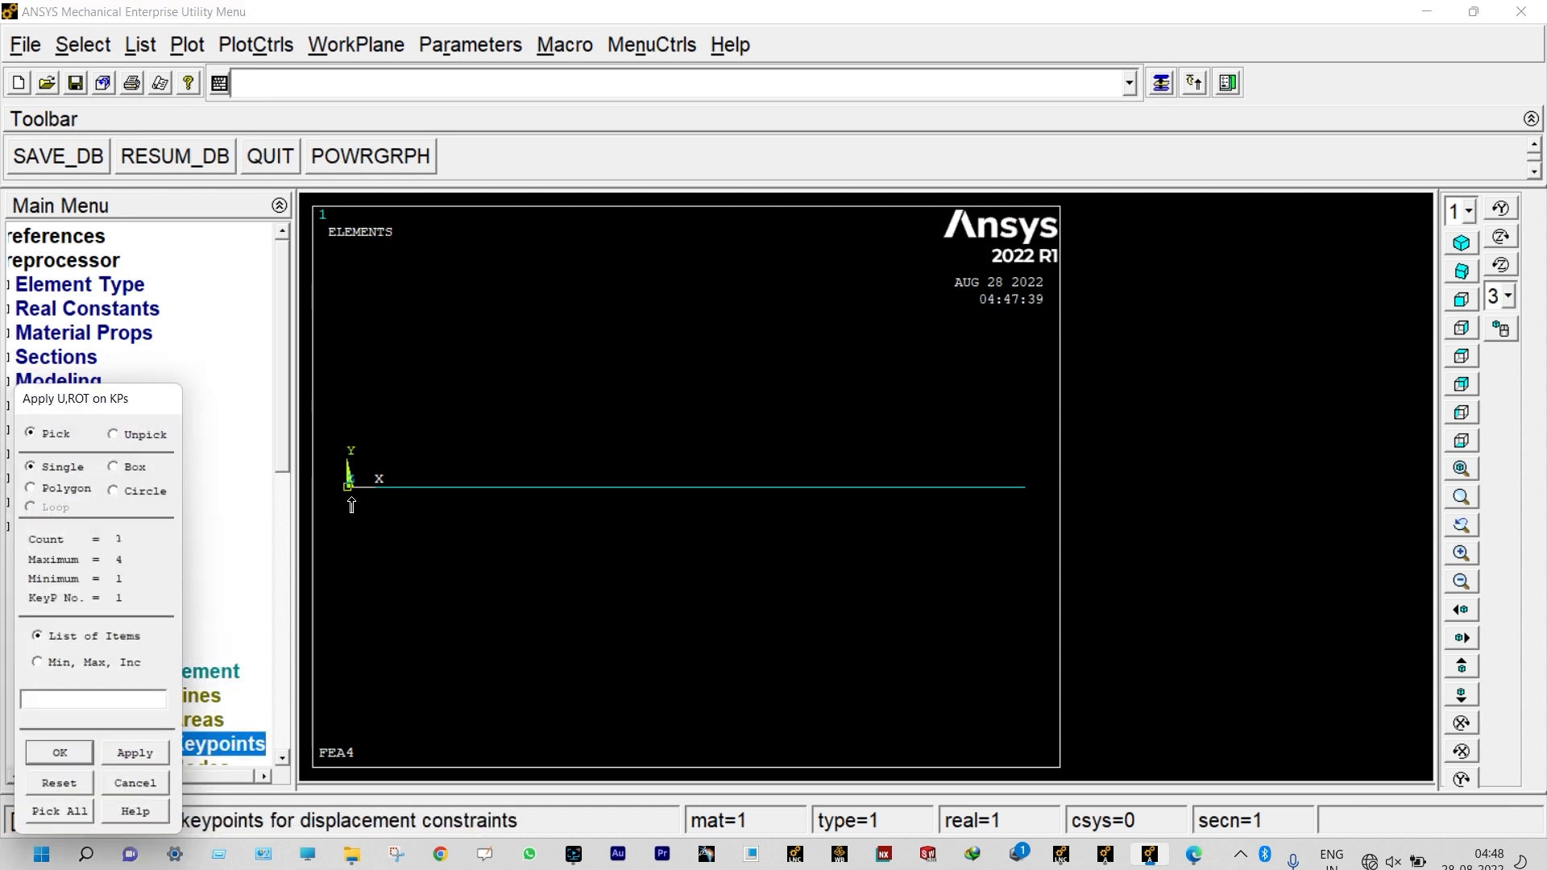
left_click(59, 752)
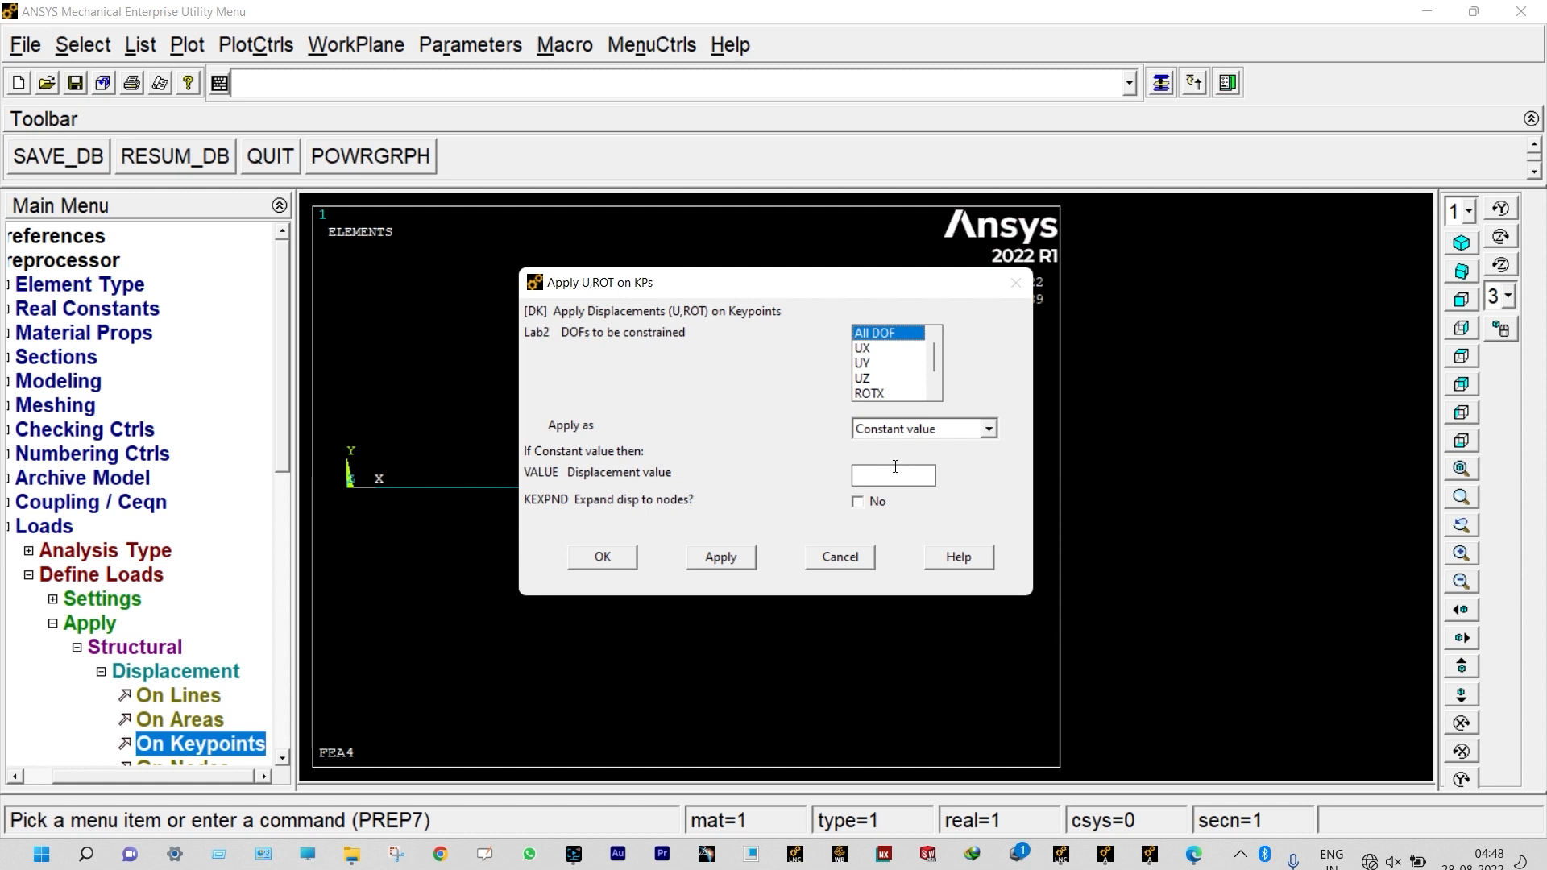
left_click(603, 558)
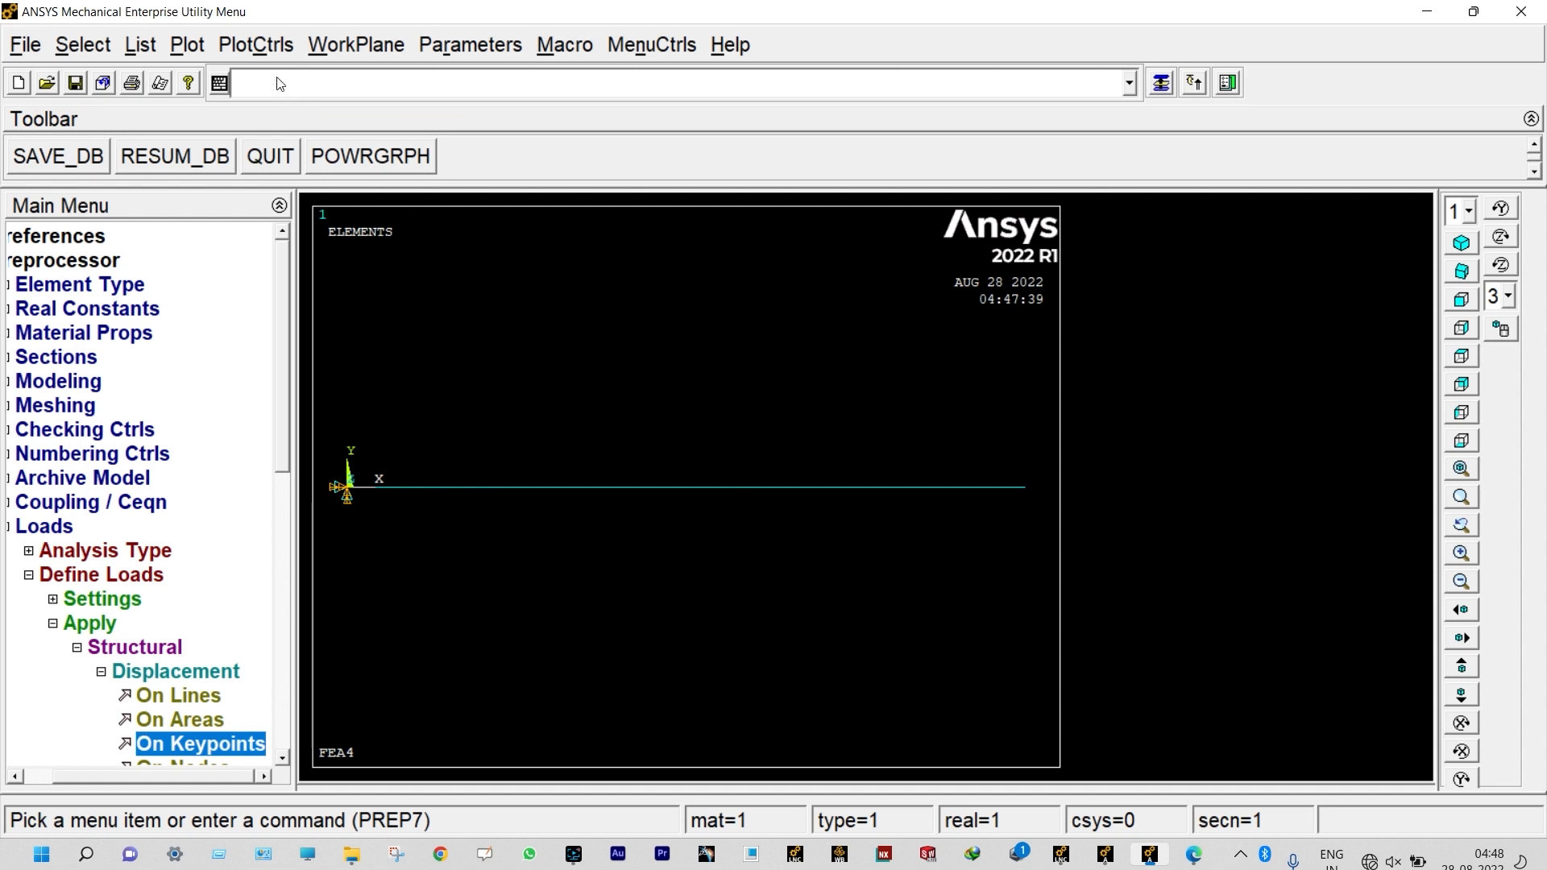
Step: Plot the model's lines and check the point loads of the cantilever problem in UDEMY10.pdf
left_click(197, 47)
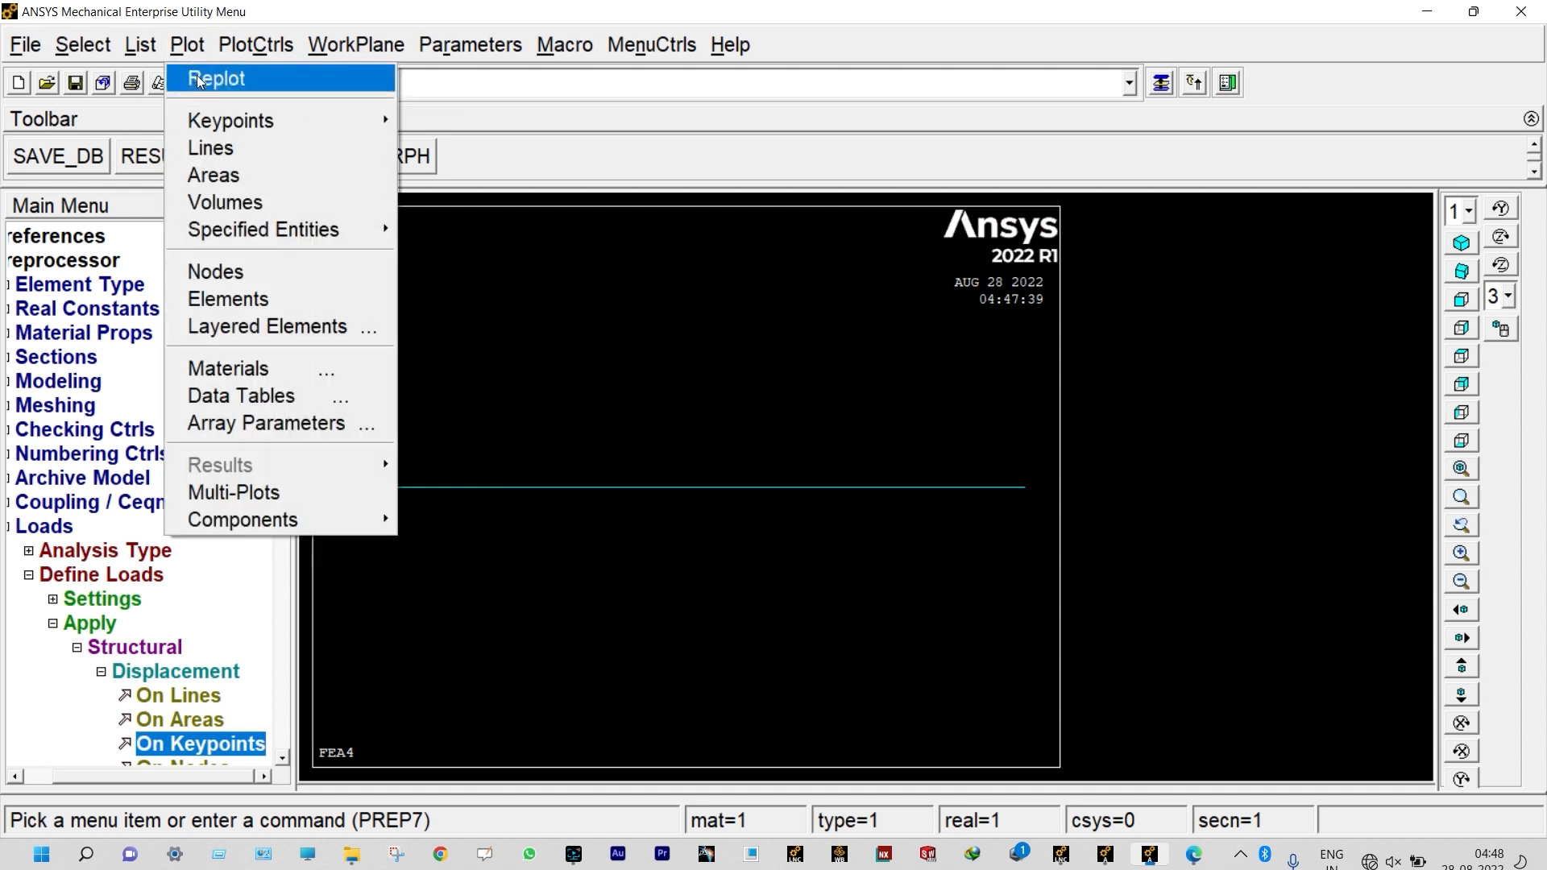
left_click(211, 148)
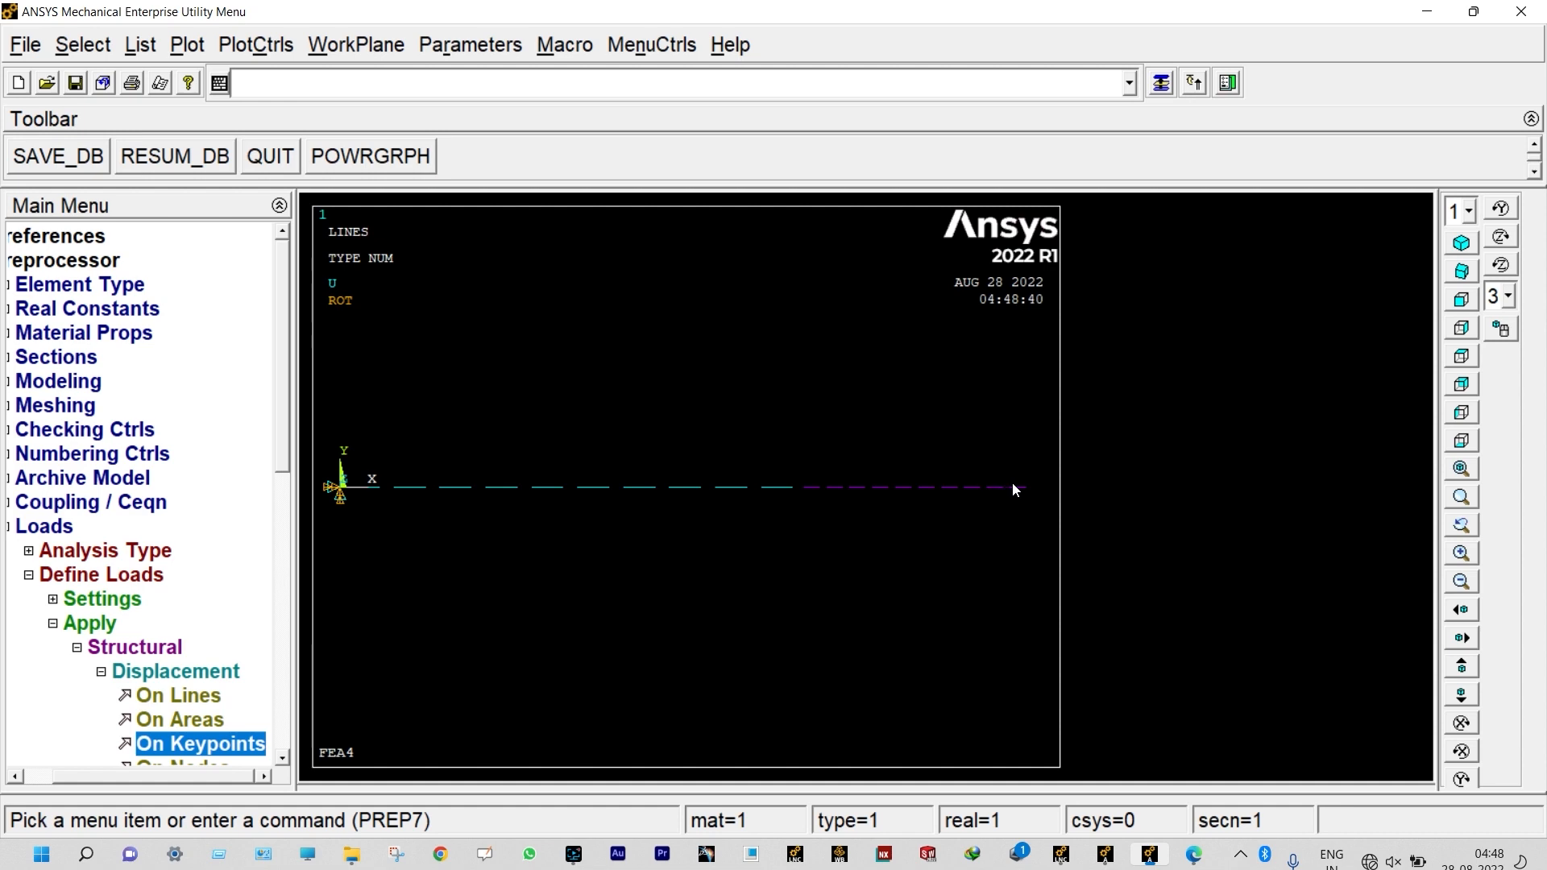
left_click(1201, 865)
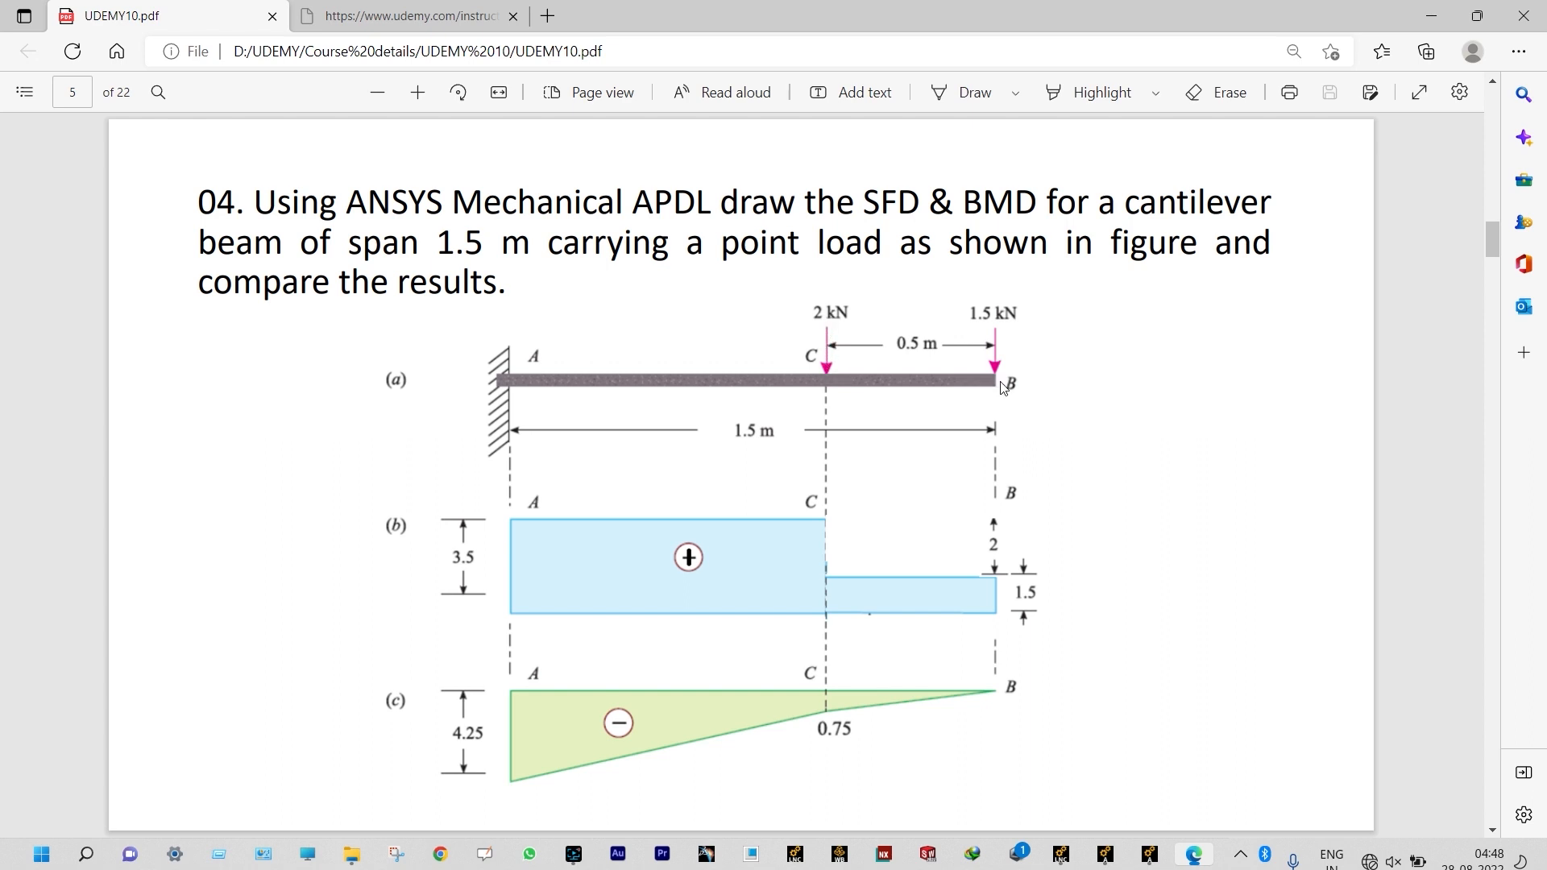
left_click(1430, 15)
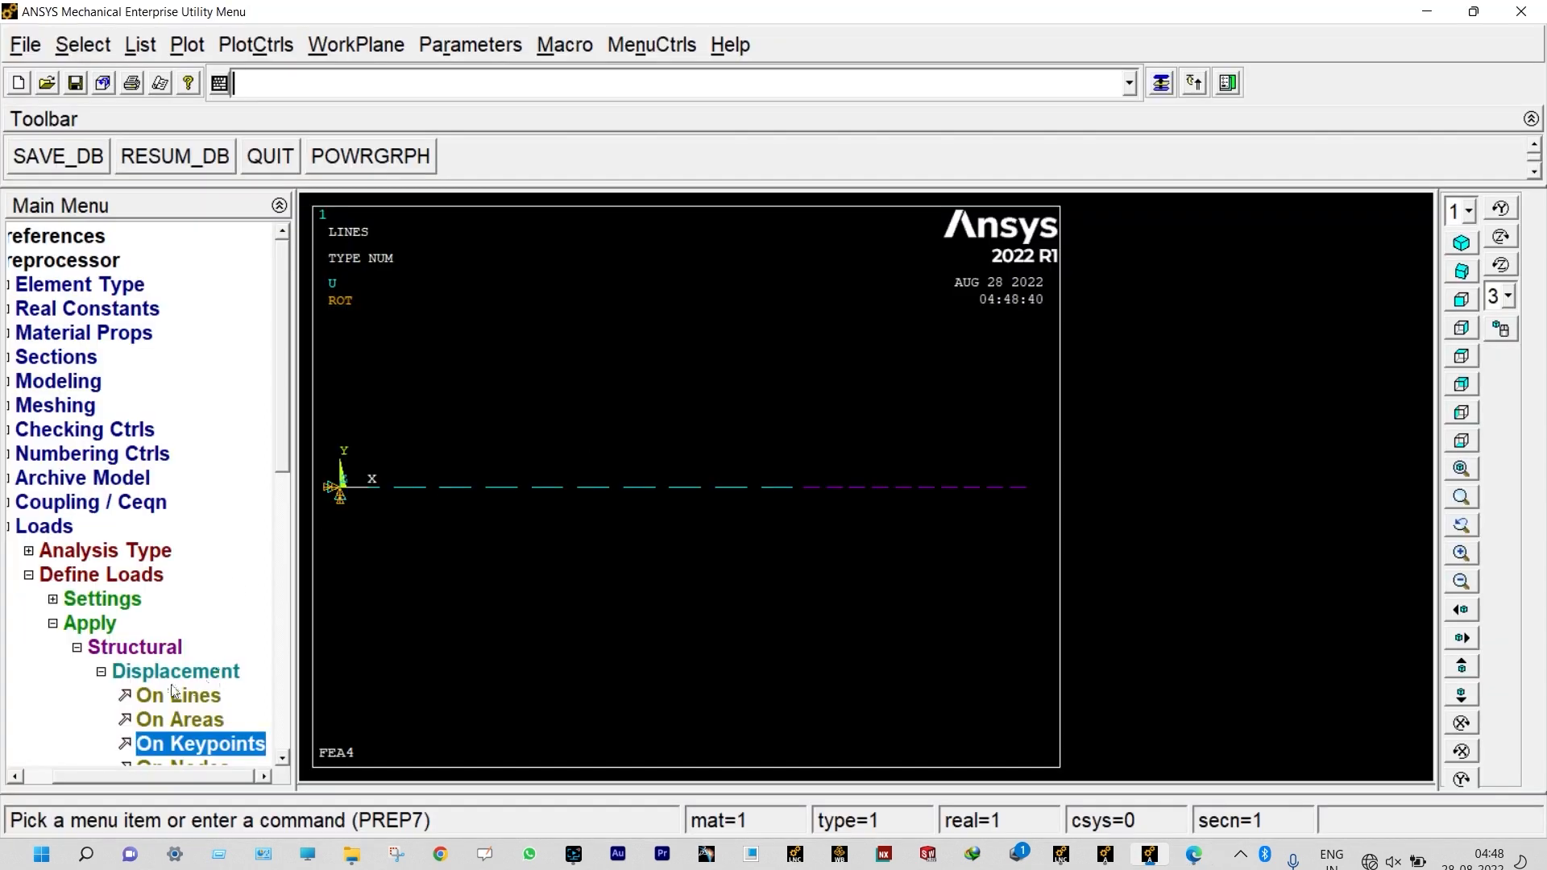
Step: Apply an FY force of -2000 on keypoint 2, where the two beam lines meet
left_click(79, 648)
left_click(95, 647)
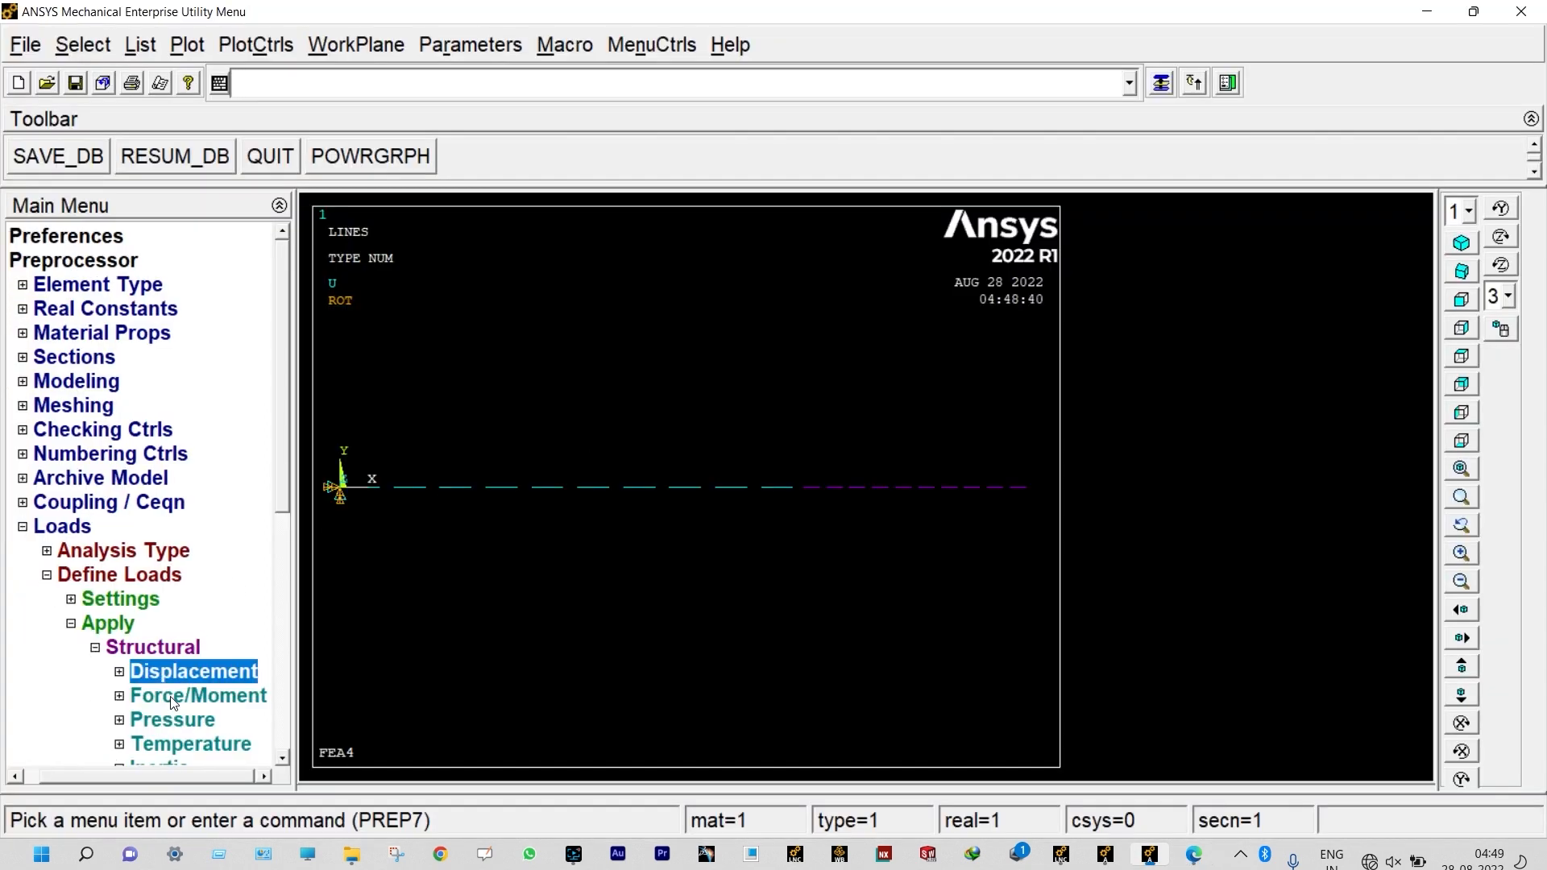
left_click(172, 700)
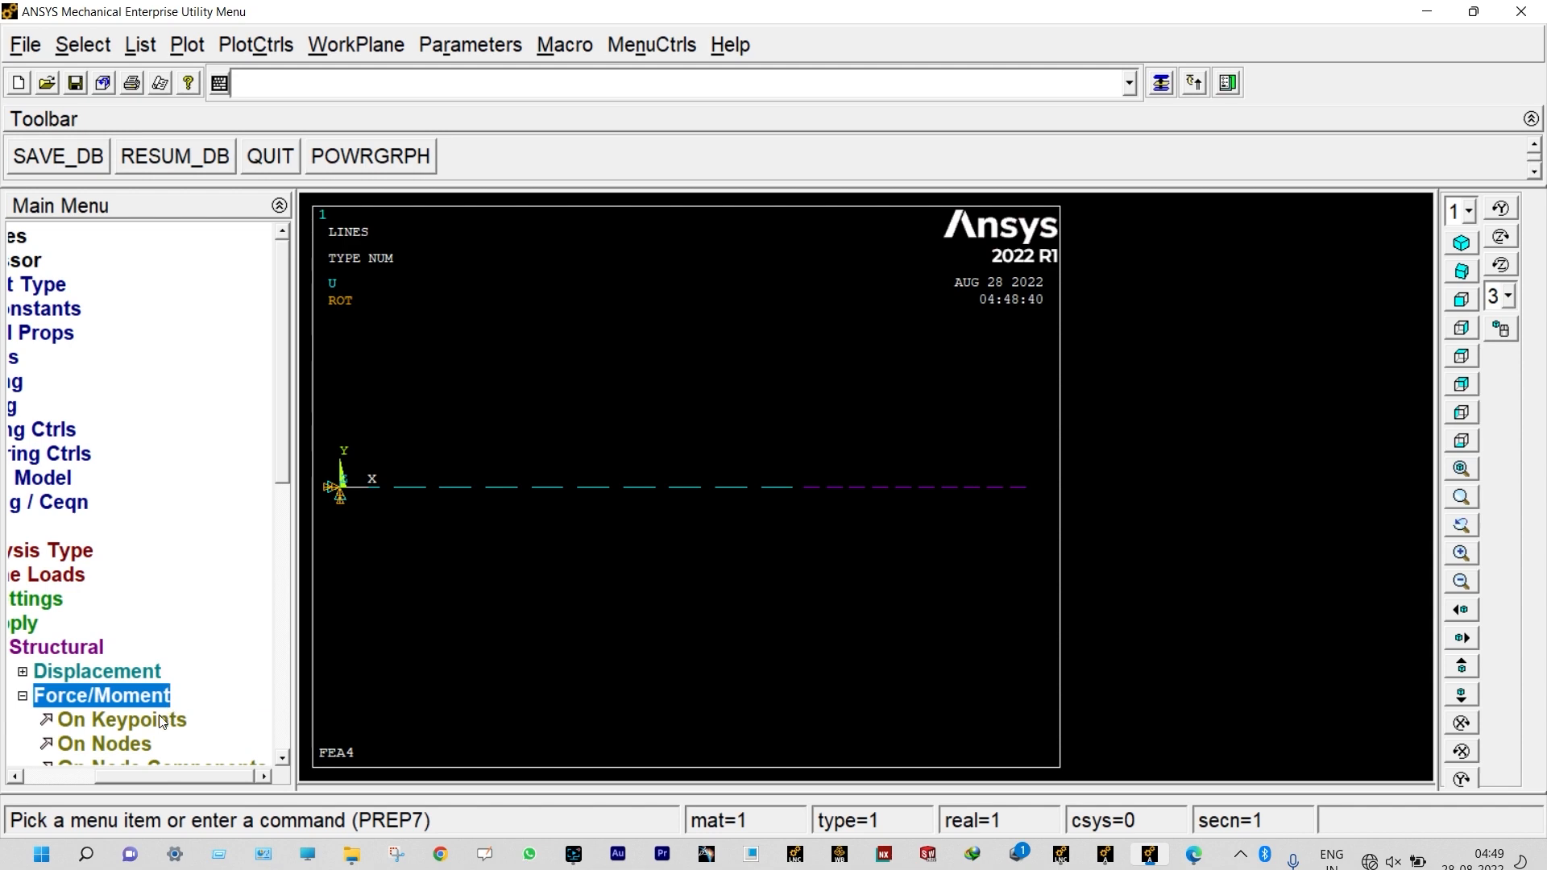
left_click(161, 720)
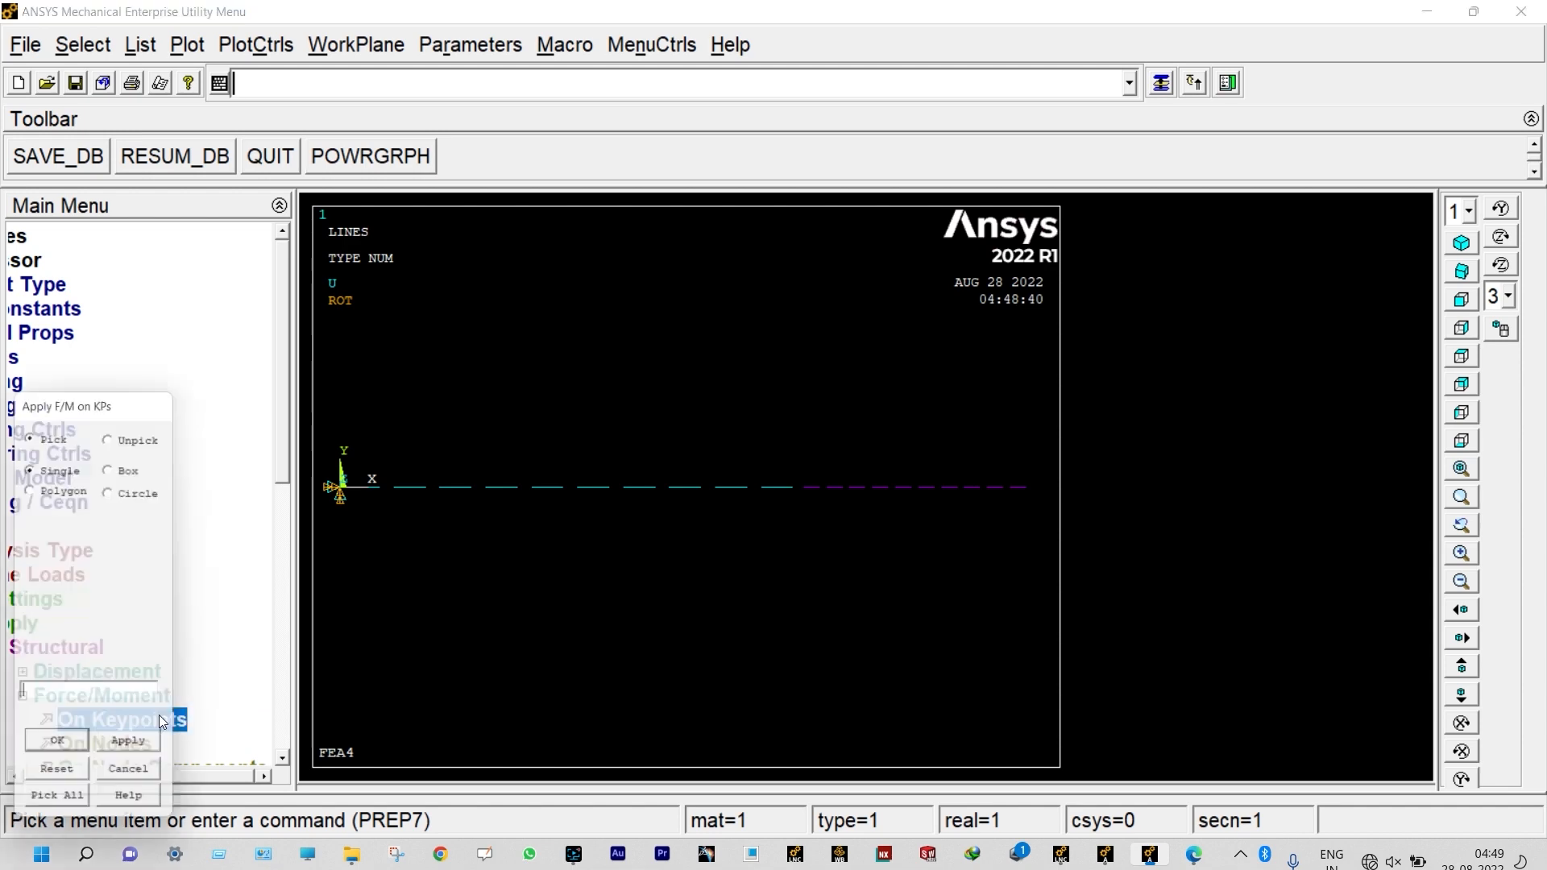
left_click(798, 498)
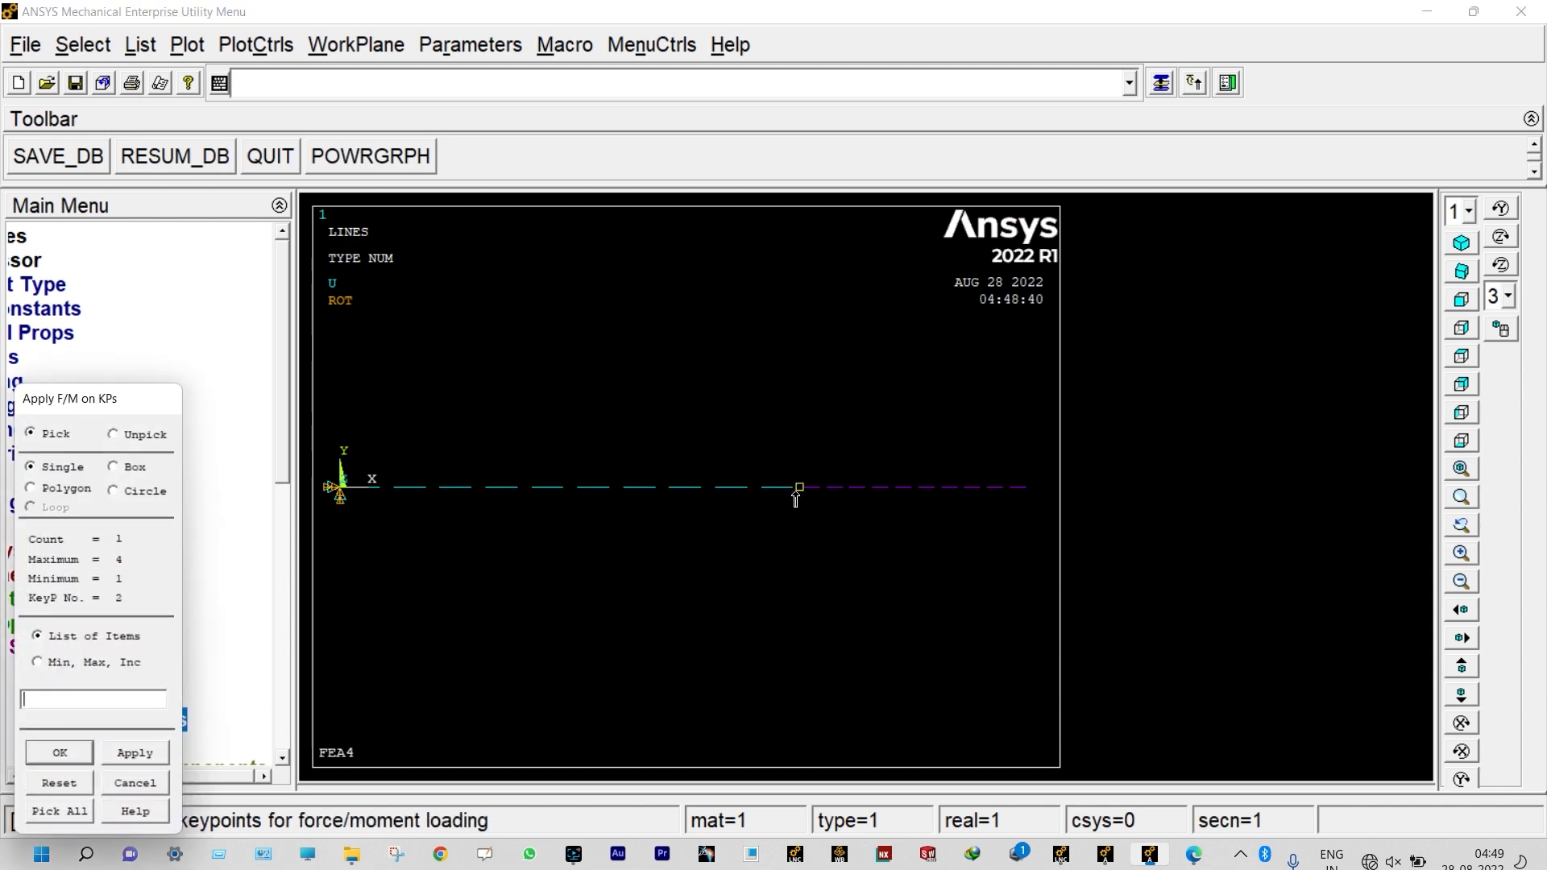
left_click(149, 753)
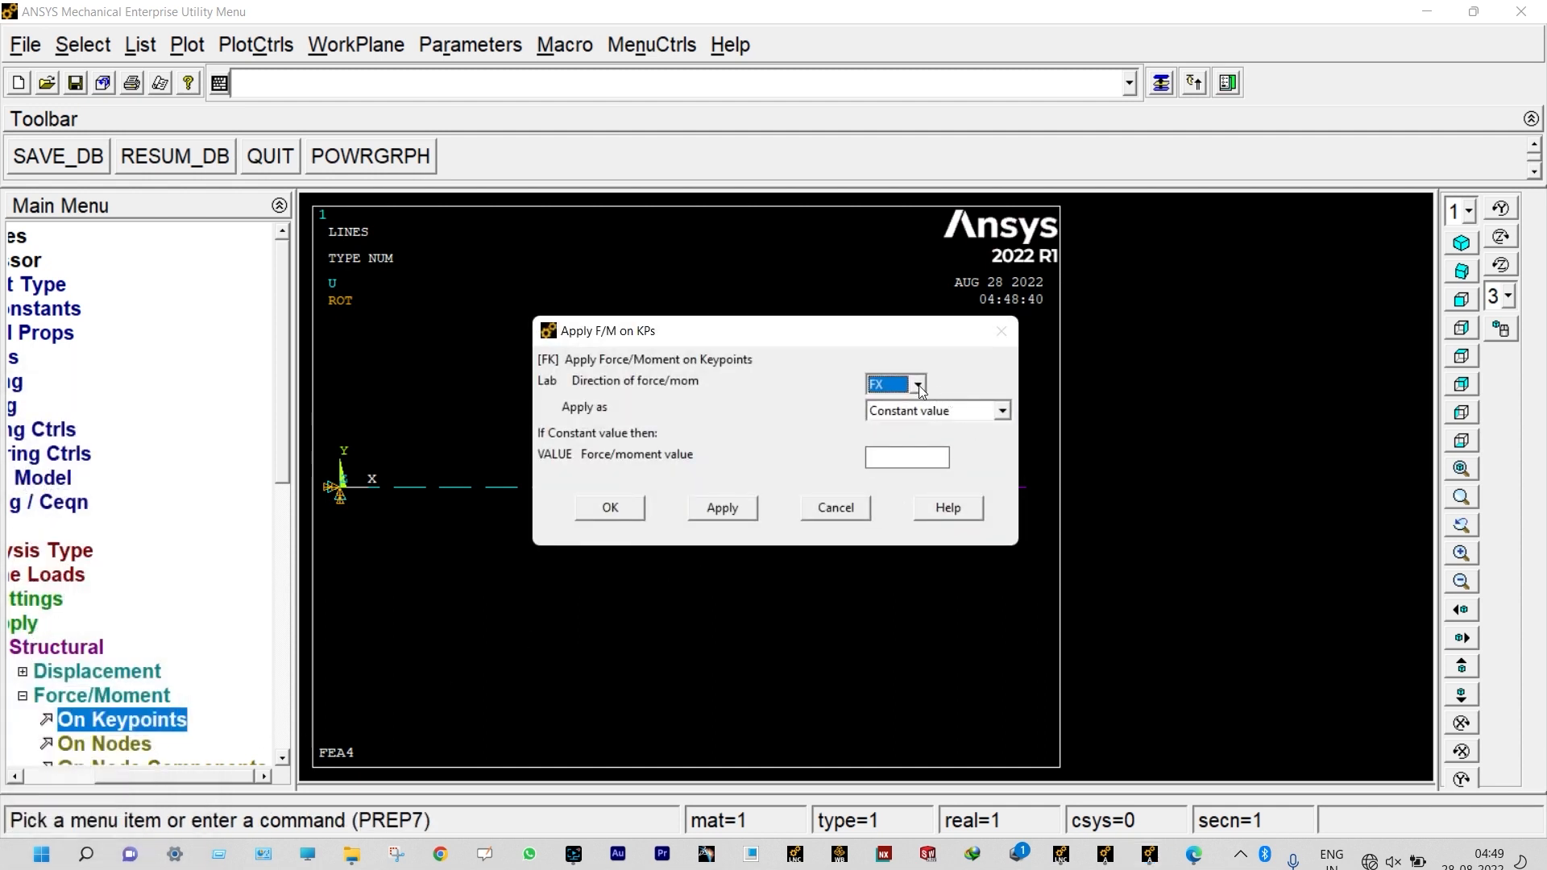
left_click(917, 384)
left_click(904, 422)
left_click(878, 457)
type("-2000")
left_click(735, 508)
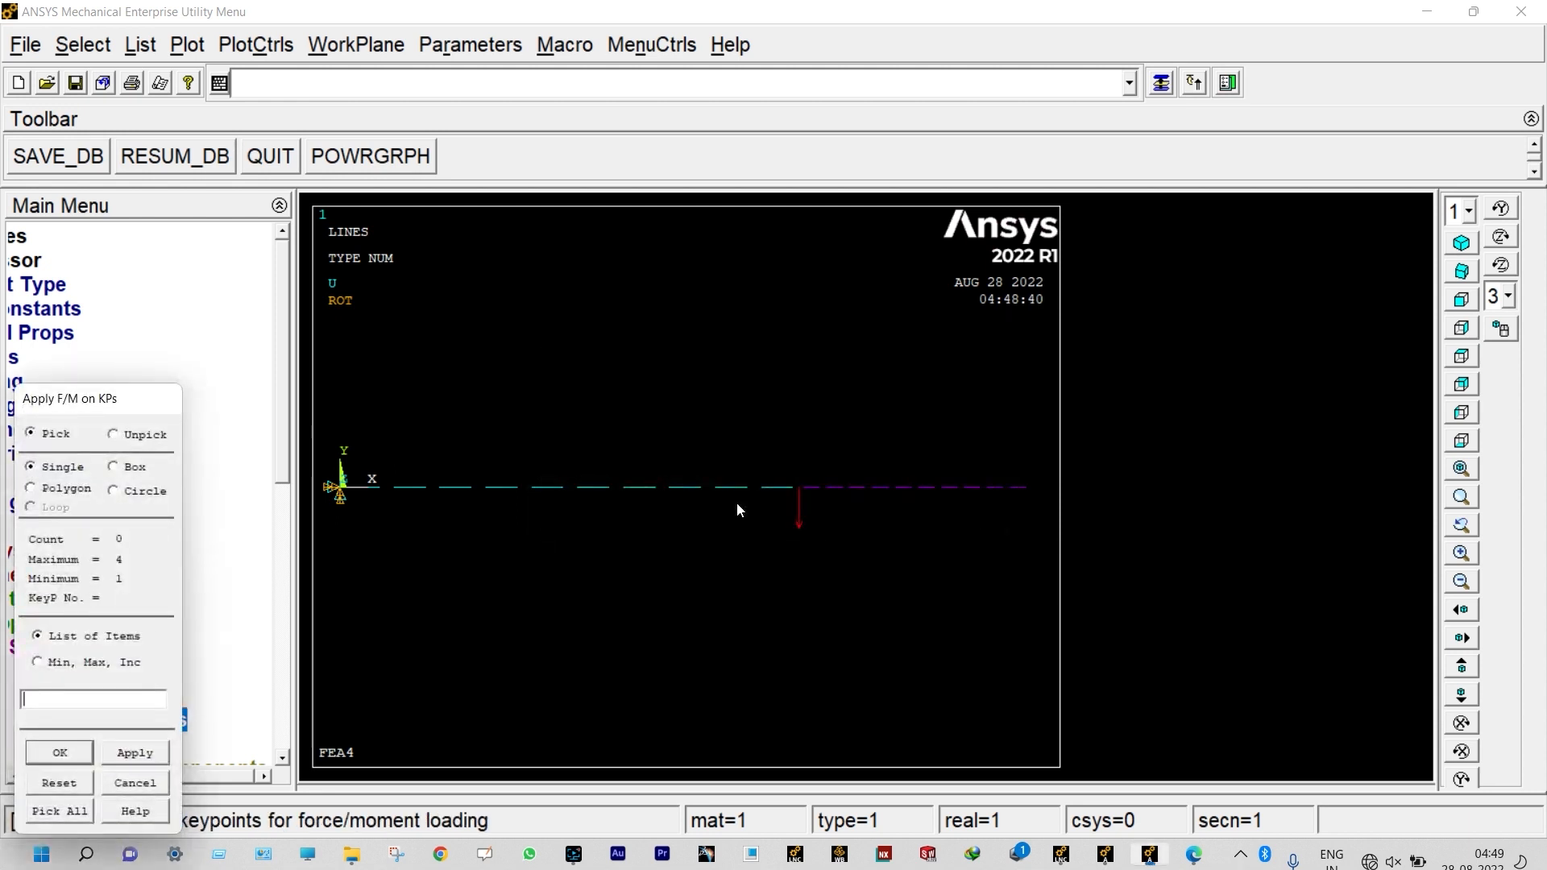
Step: Apply a constant FY force of -1500 on the keypoint at the beam's free end
left_click(1024, 497)
left_click(60, 753)
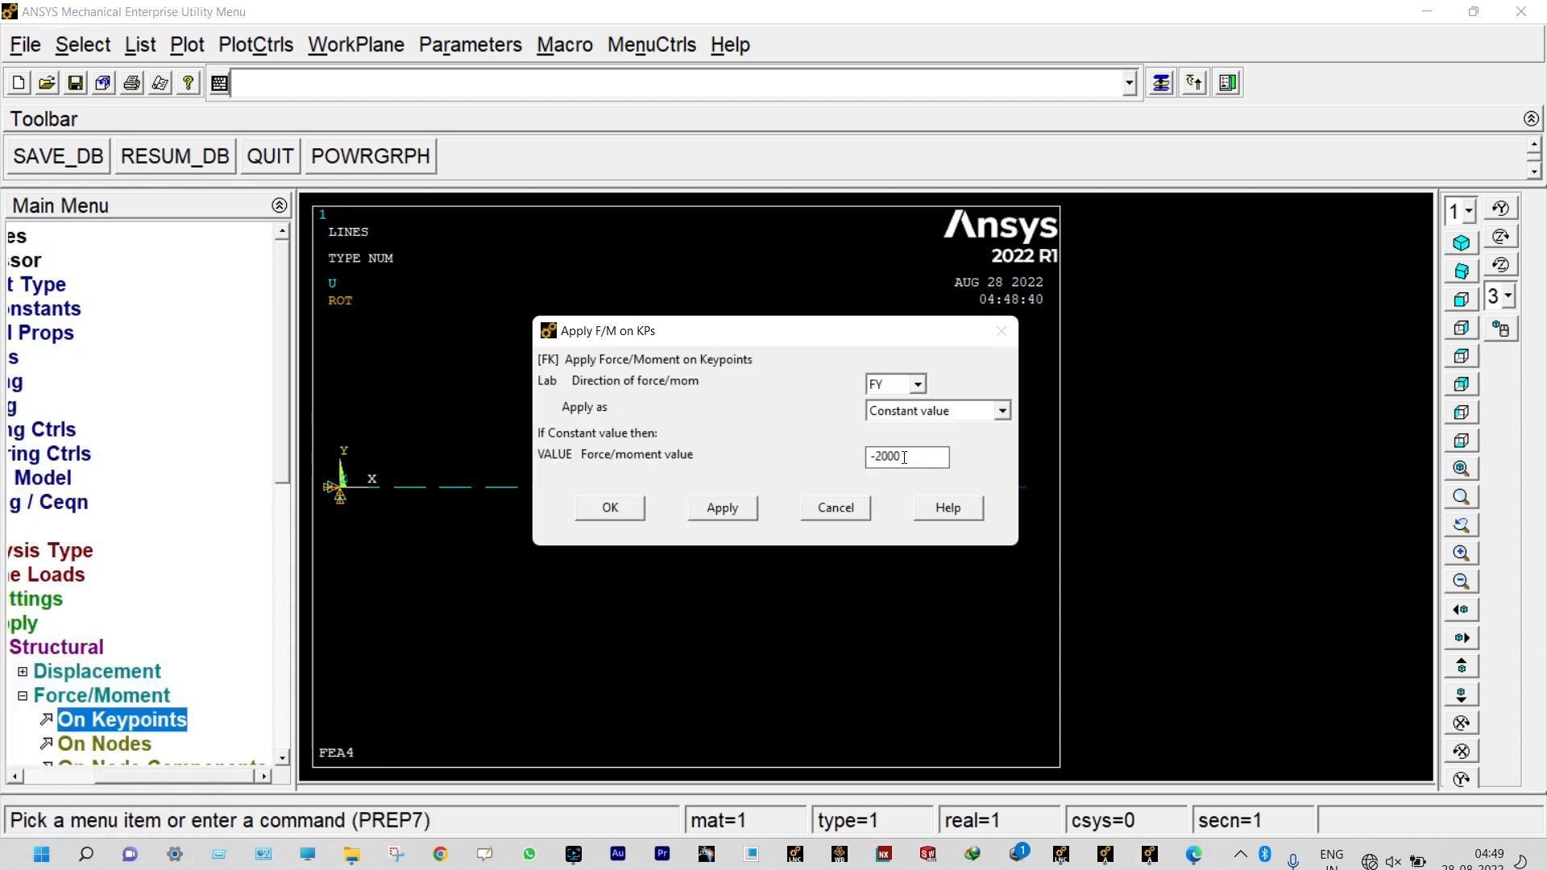
key("BackSpace")
key("BackSpace")
key("BackSpace")
key("BackSpace")
type("1500")
left_click(626, 508)
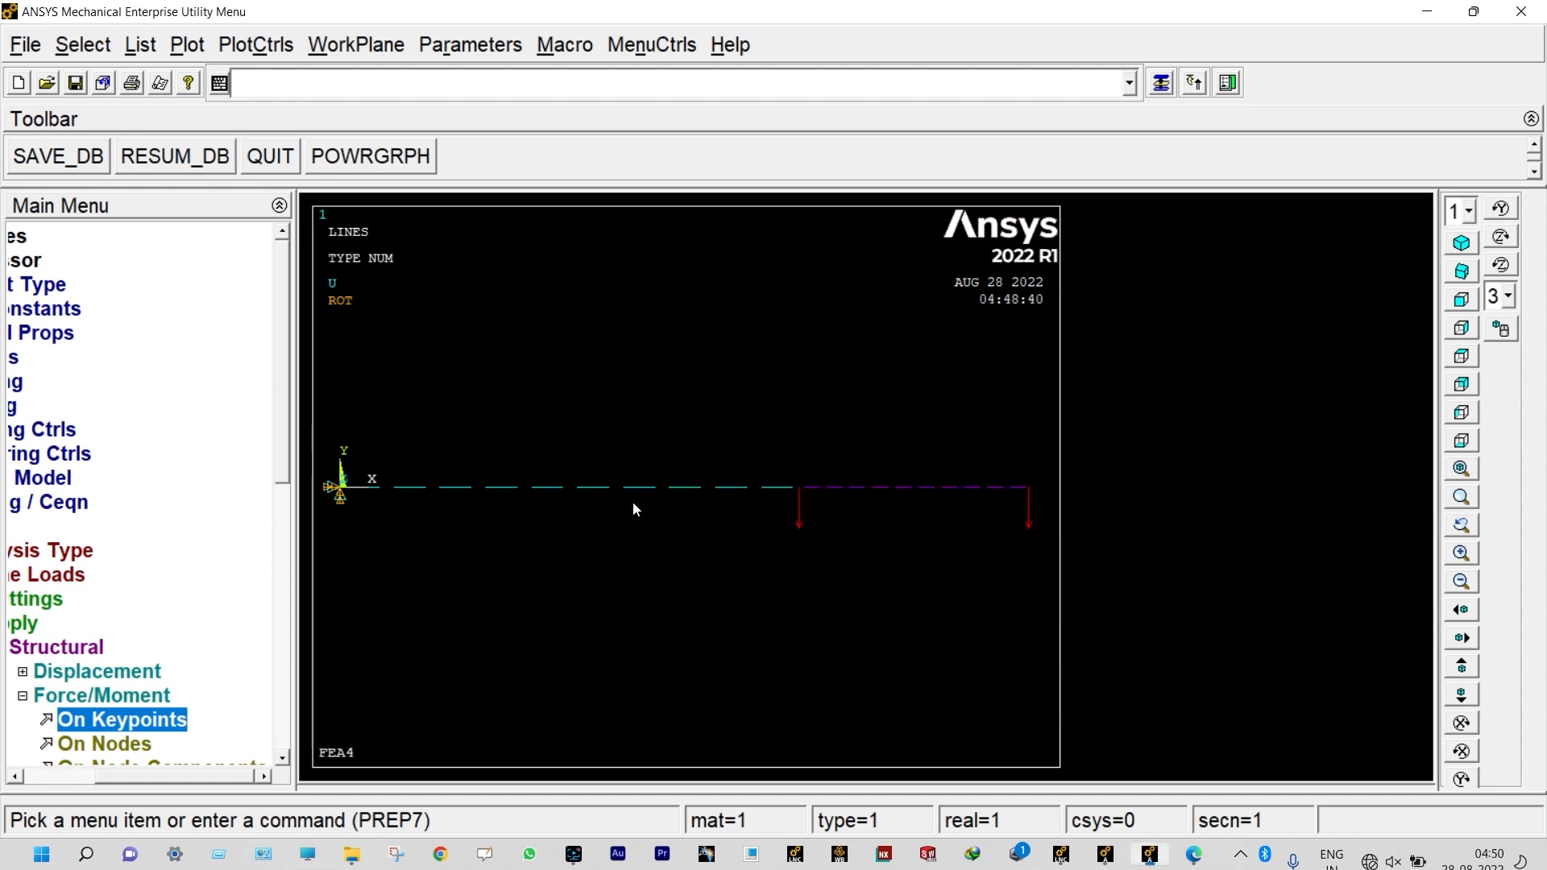
Step: Solve the current load step and dismiss the completion note and status listing
left_click(49, 575)
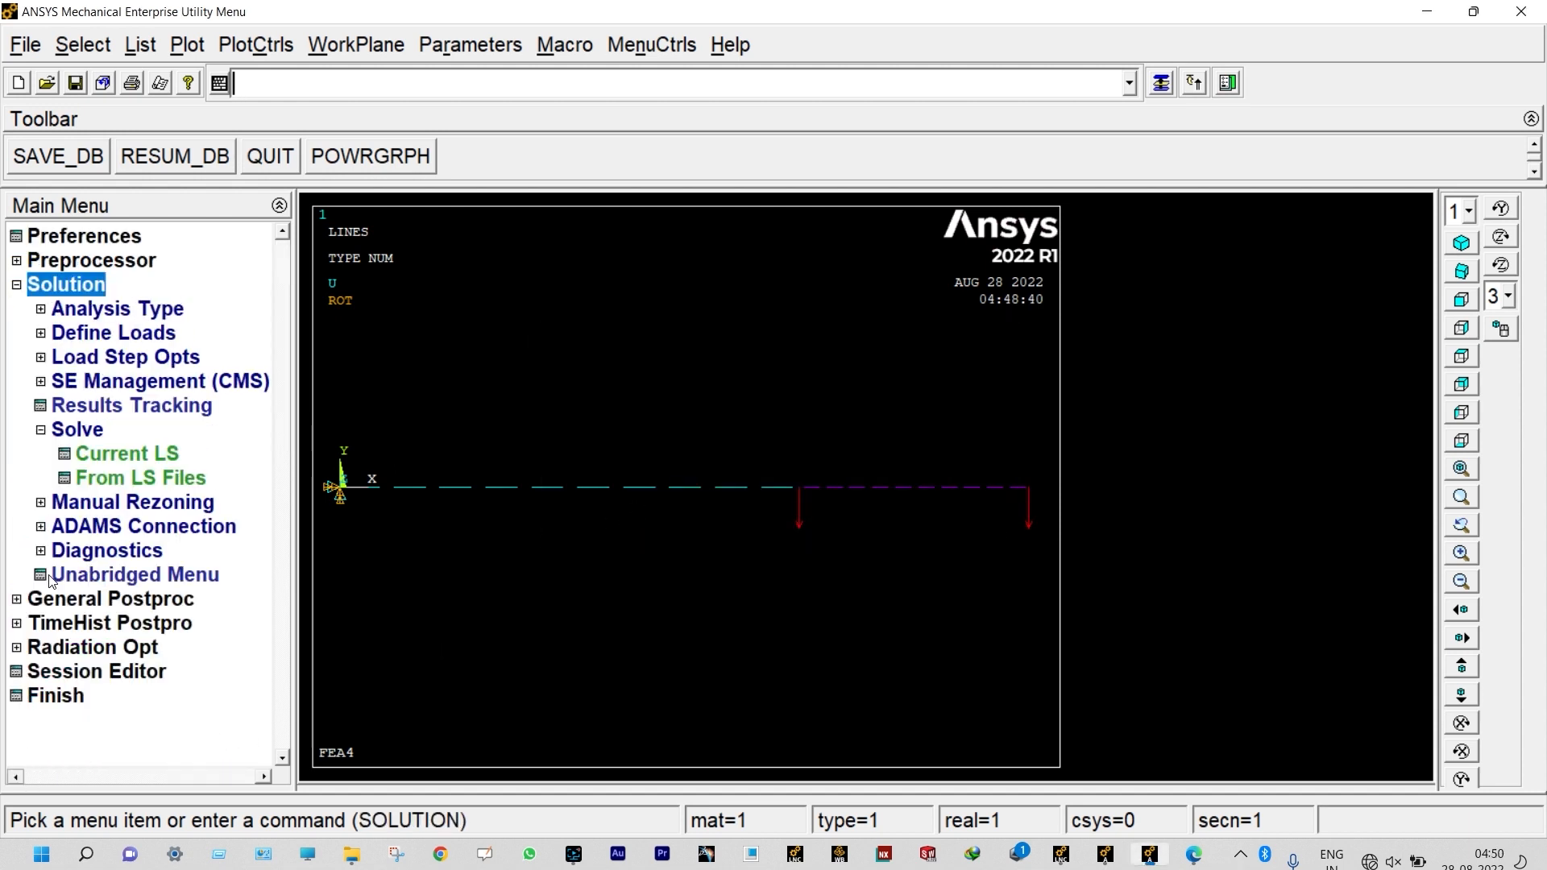
left_click(121, 457)
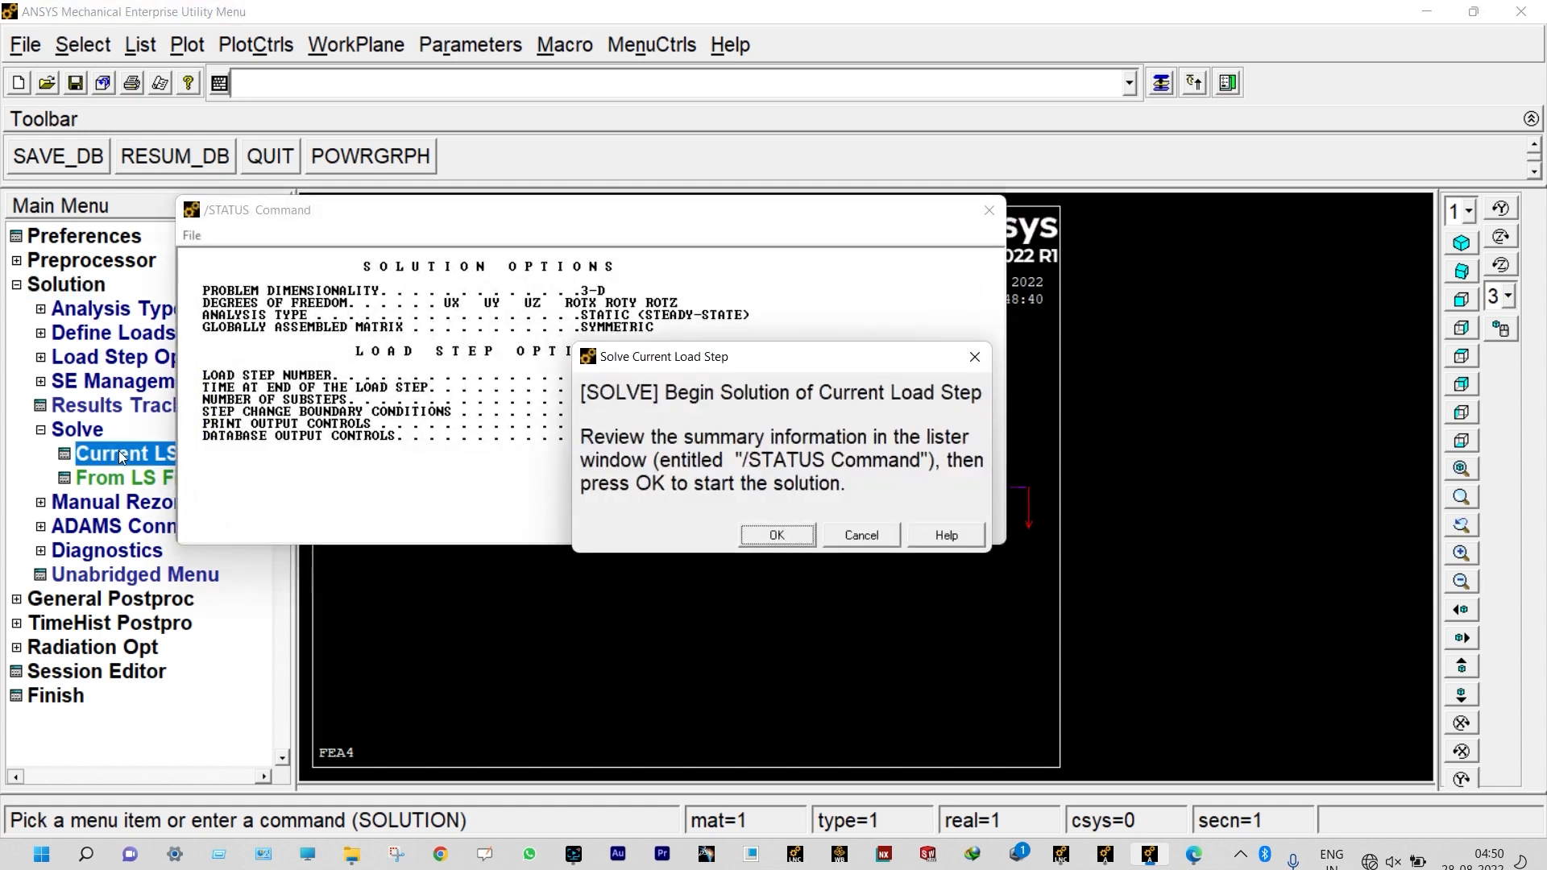
left_click(775, 534)
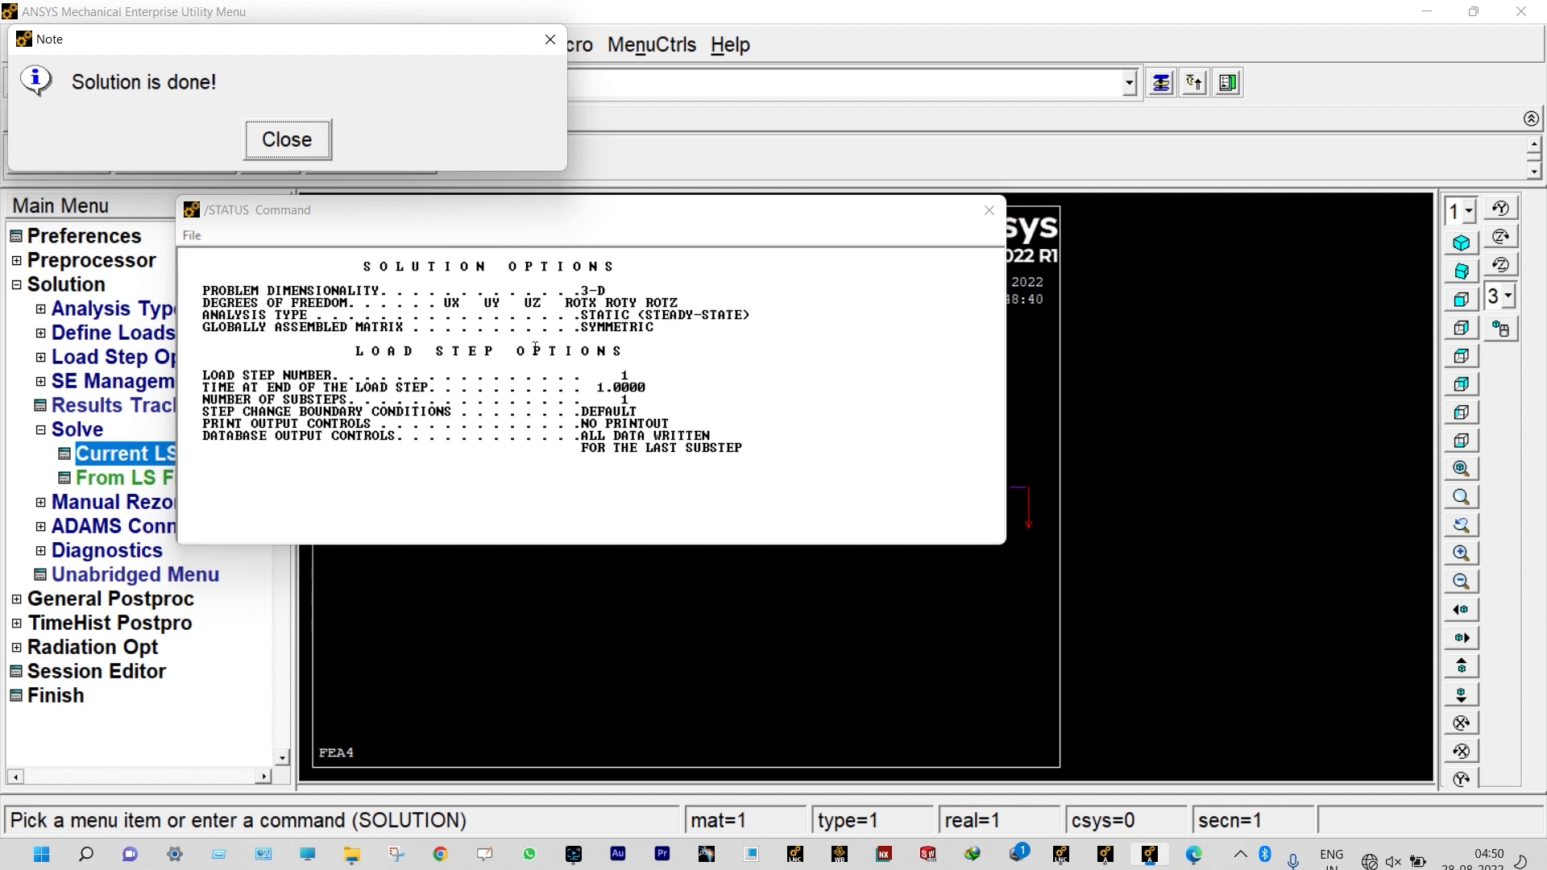
left_click(311, 139)
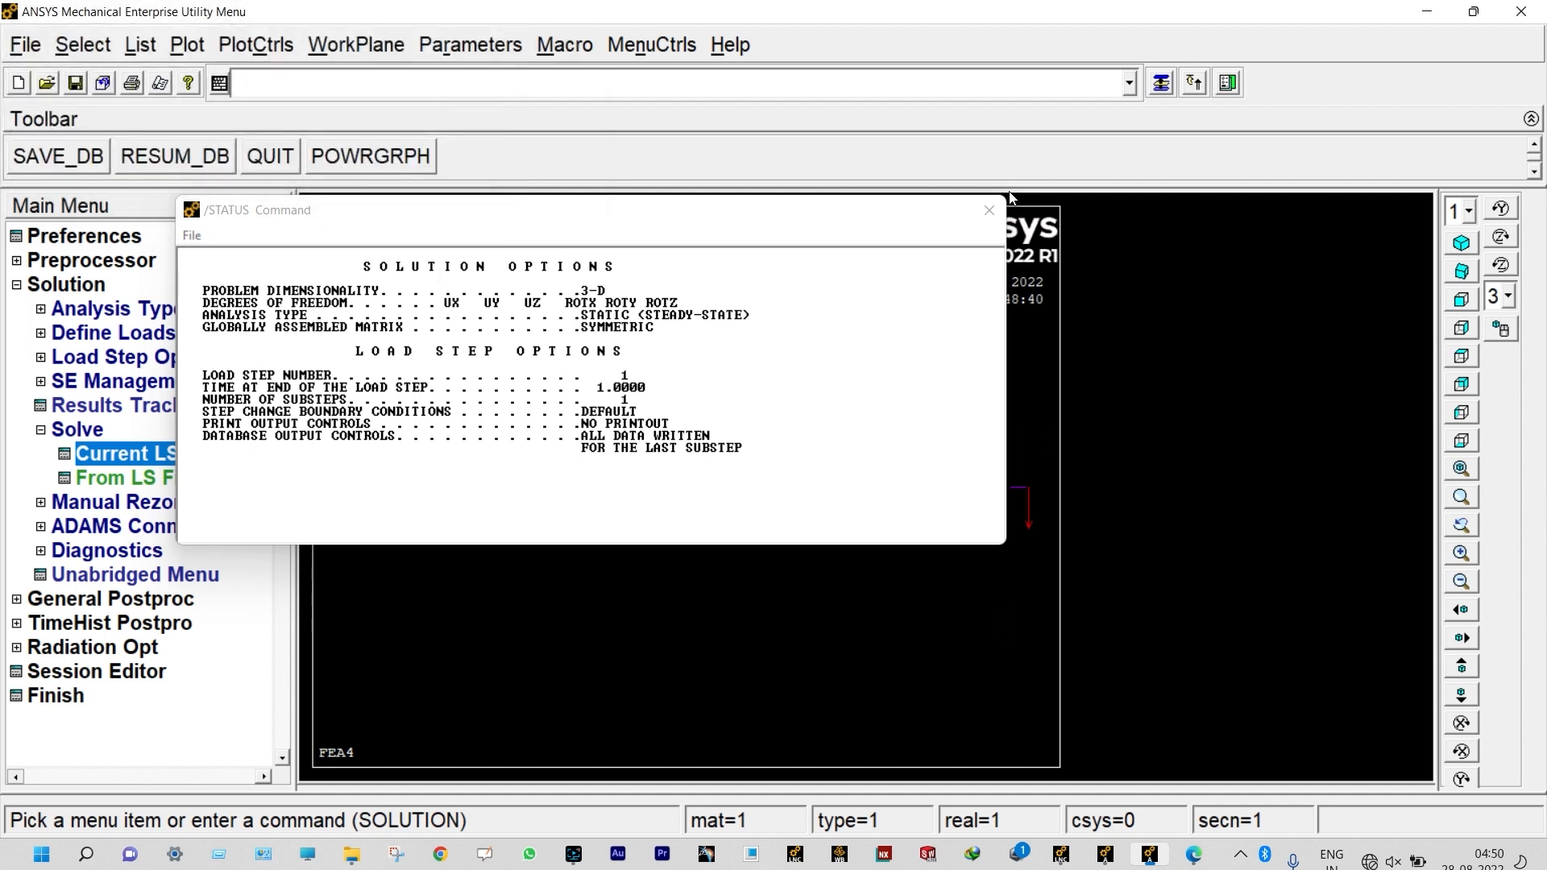
left_click(989, 210)
Step: Start the element table in General Postproc by adding a by-sequence-number item for SMISC, 2
left_click(111, 599)
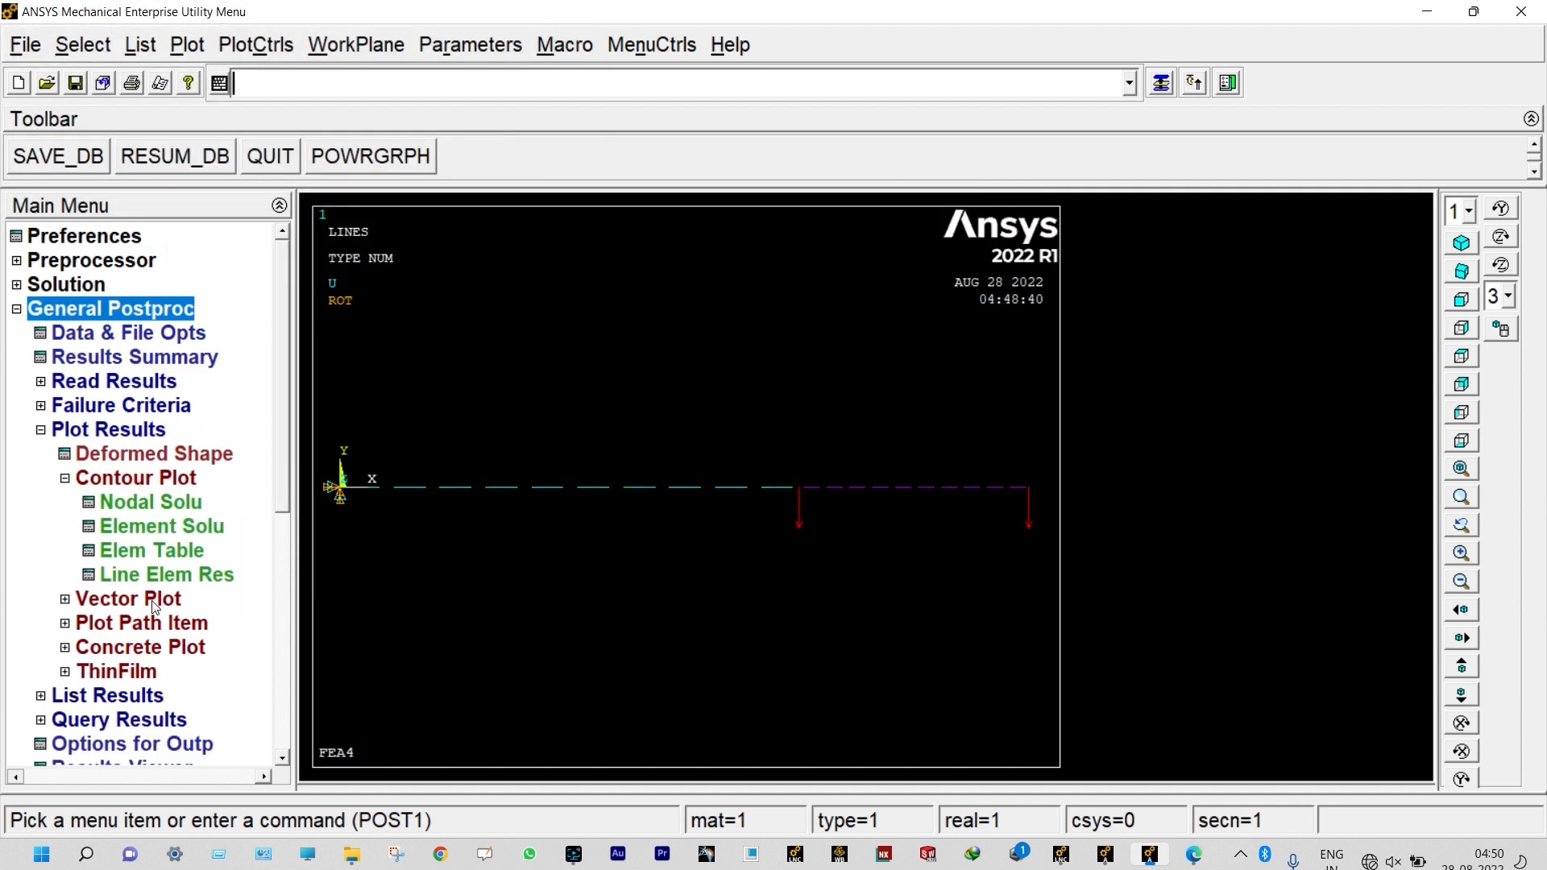
left_click(107, 384)
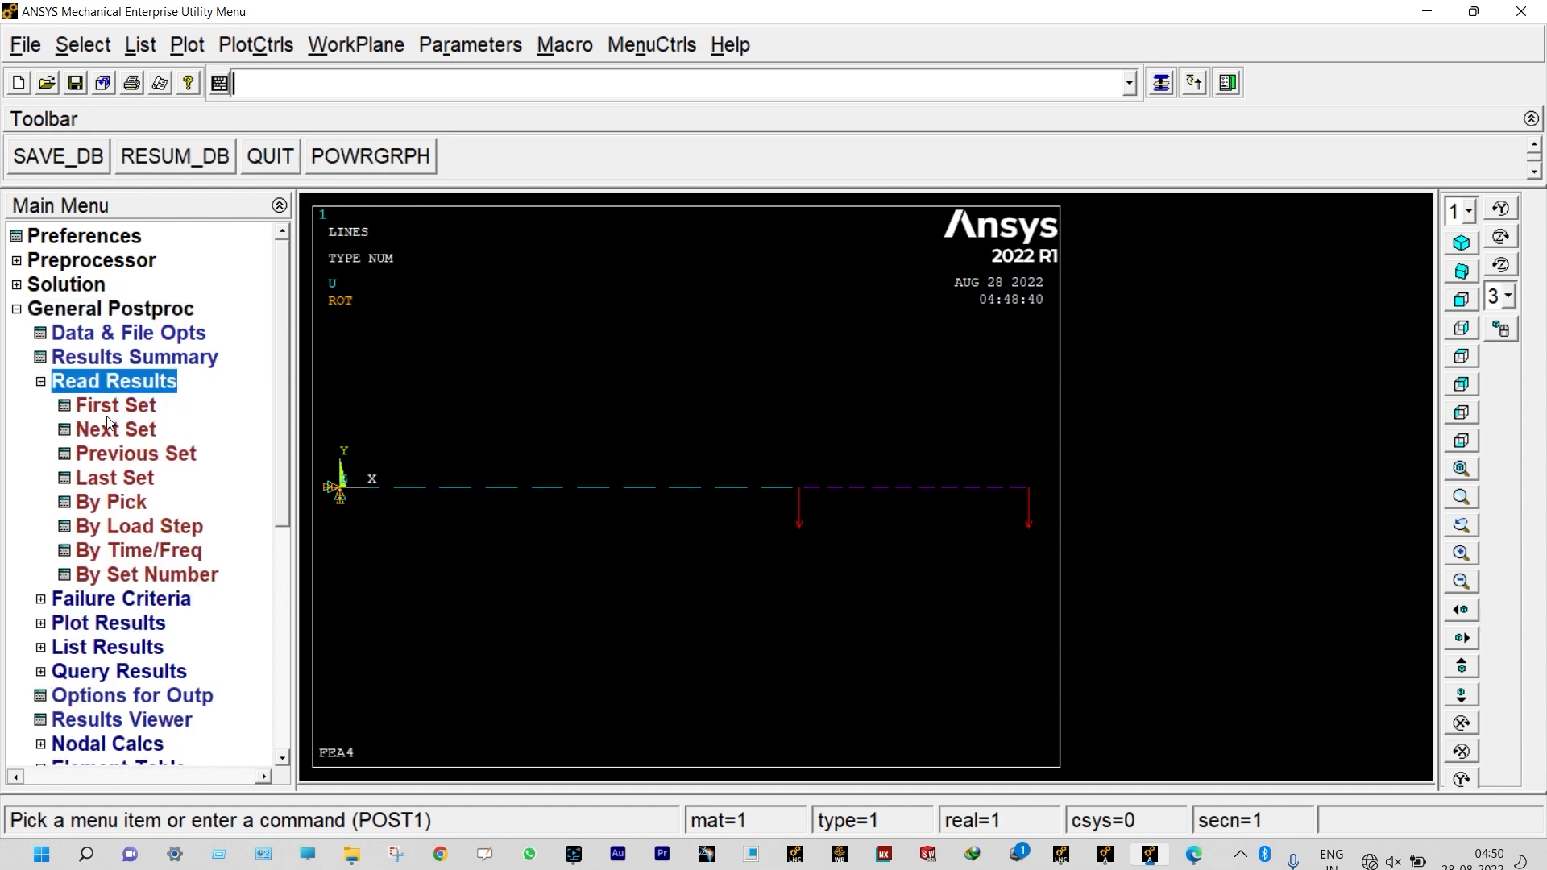
left_click(110, 477)
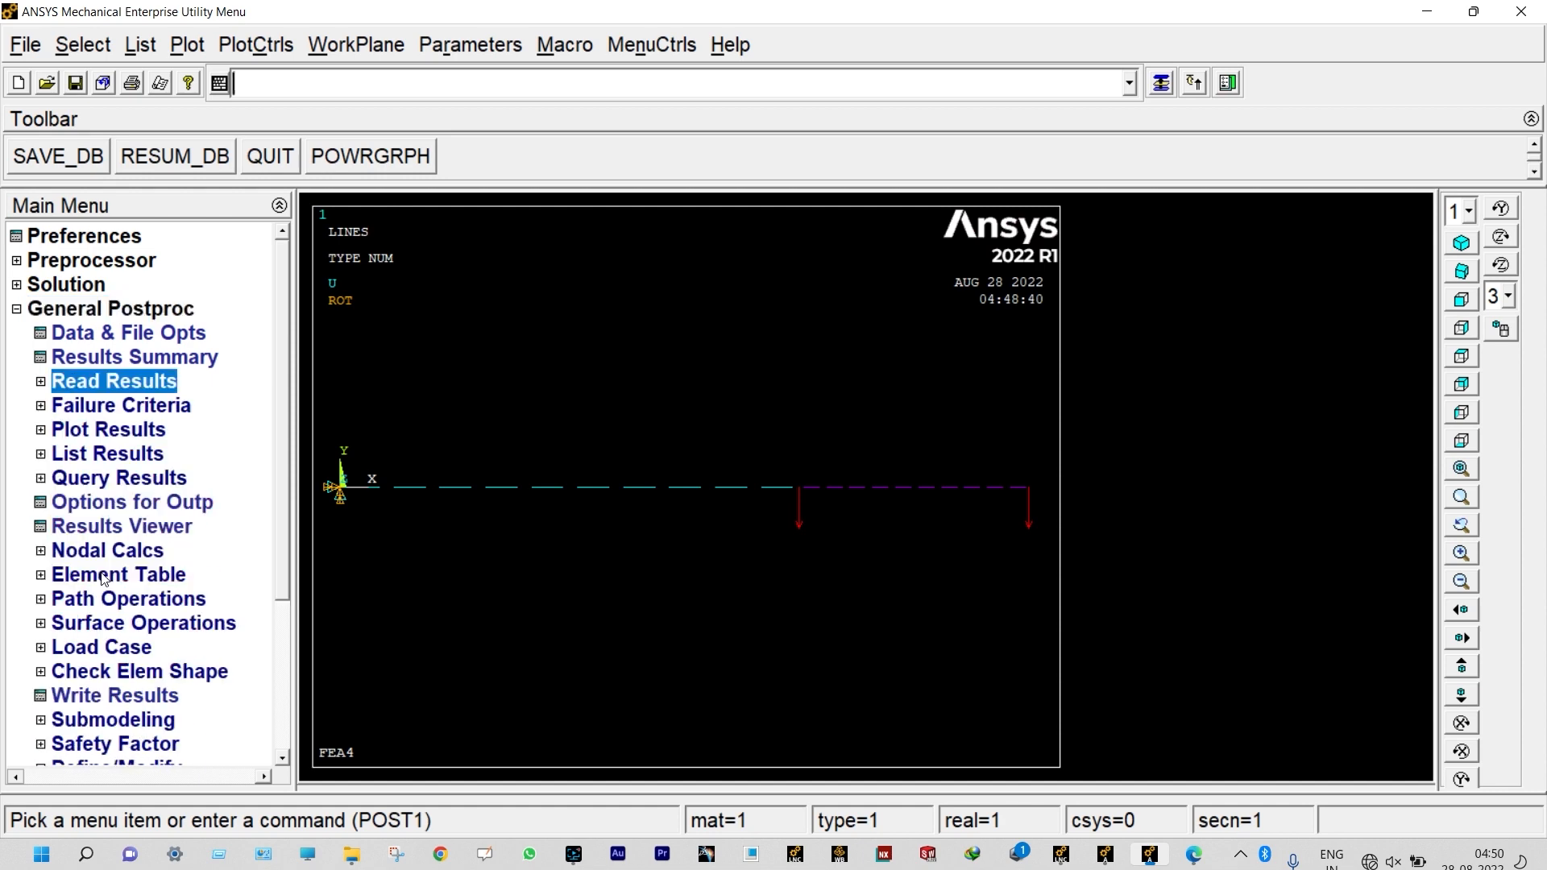
left_click(104, 575)
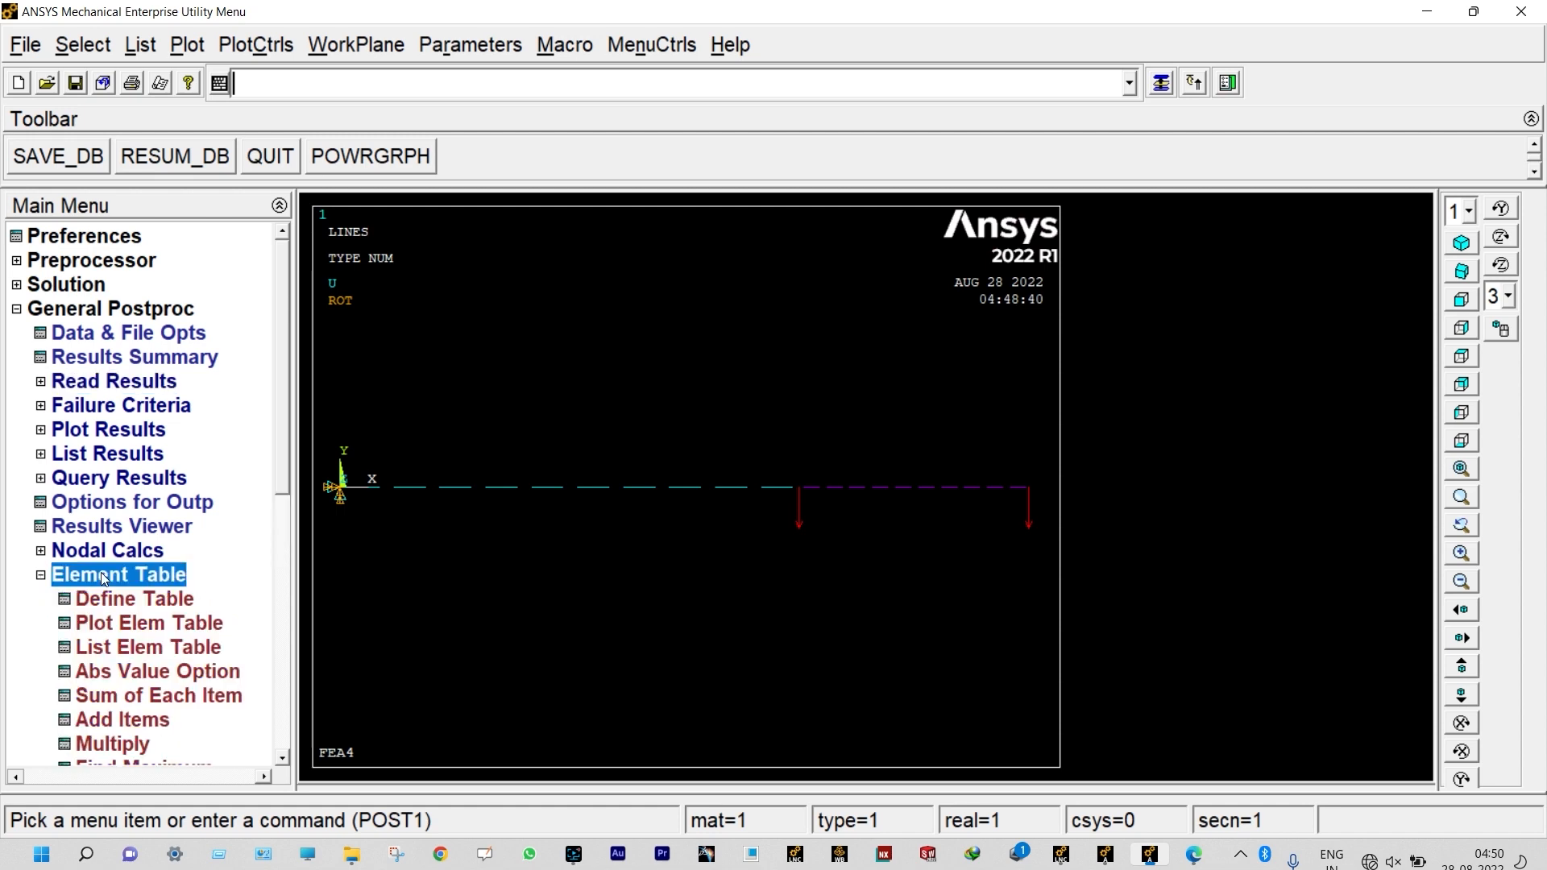
left_click(118, 600)
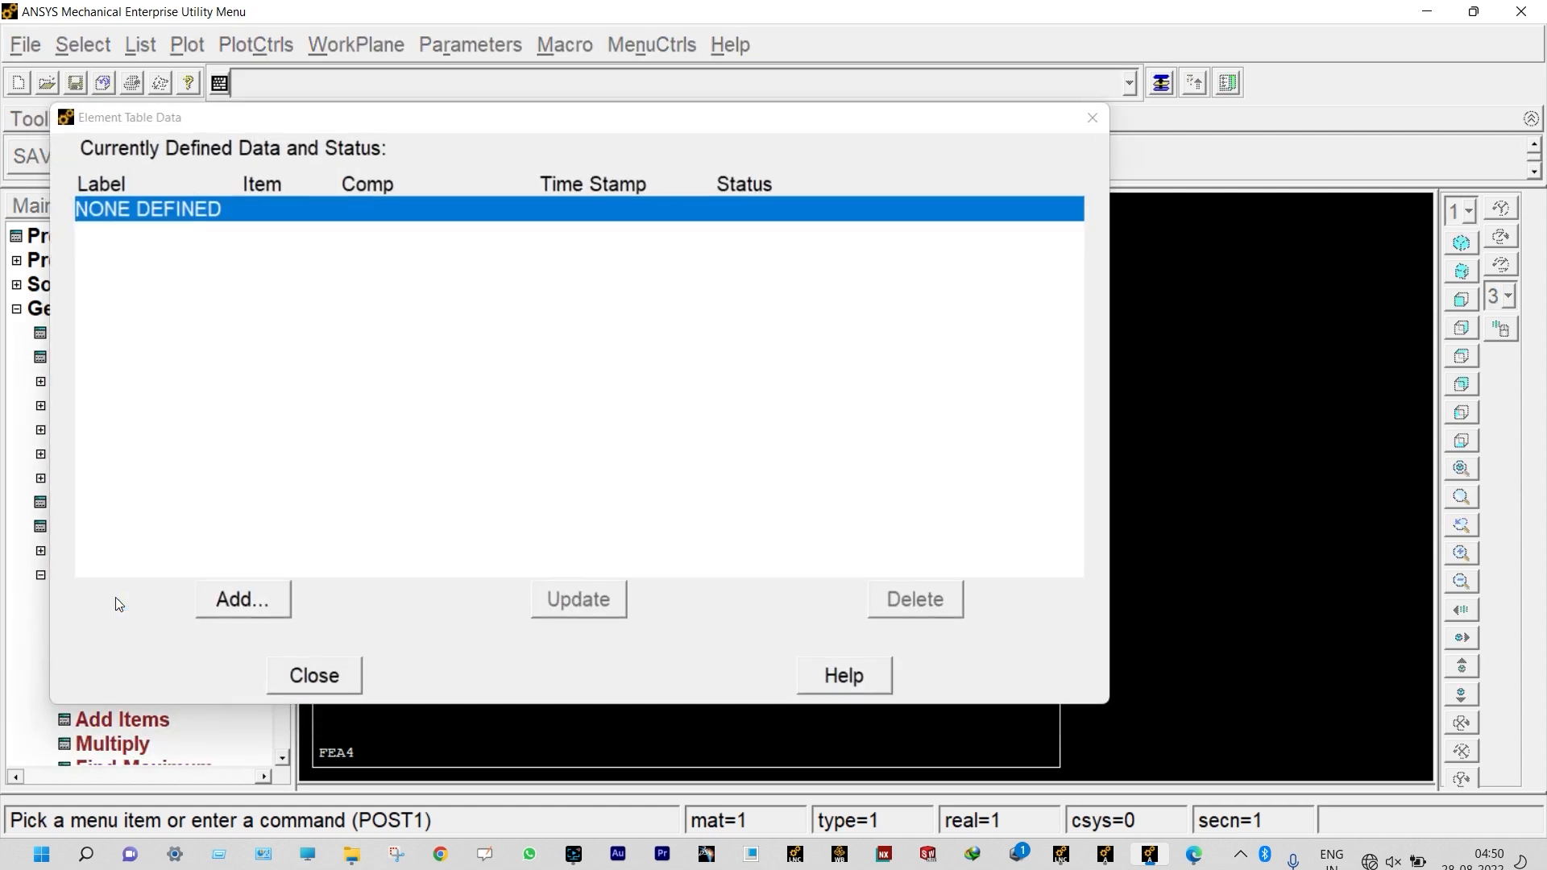
left_click(260, 599)
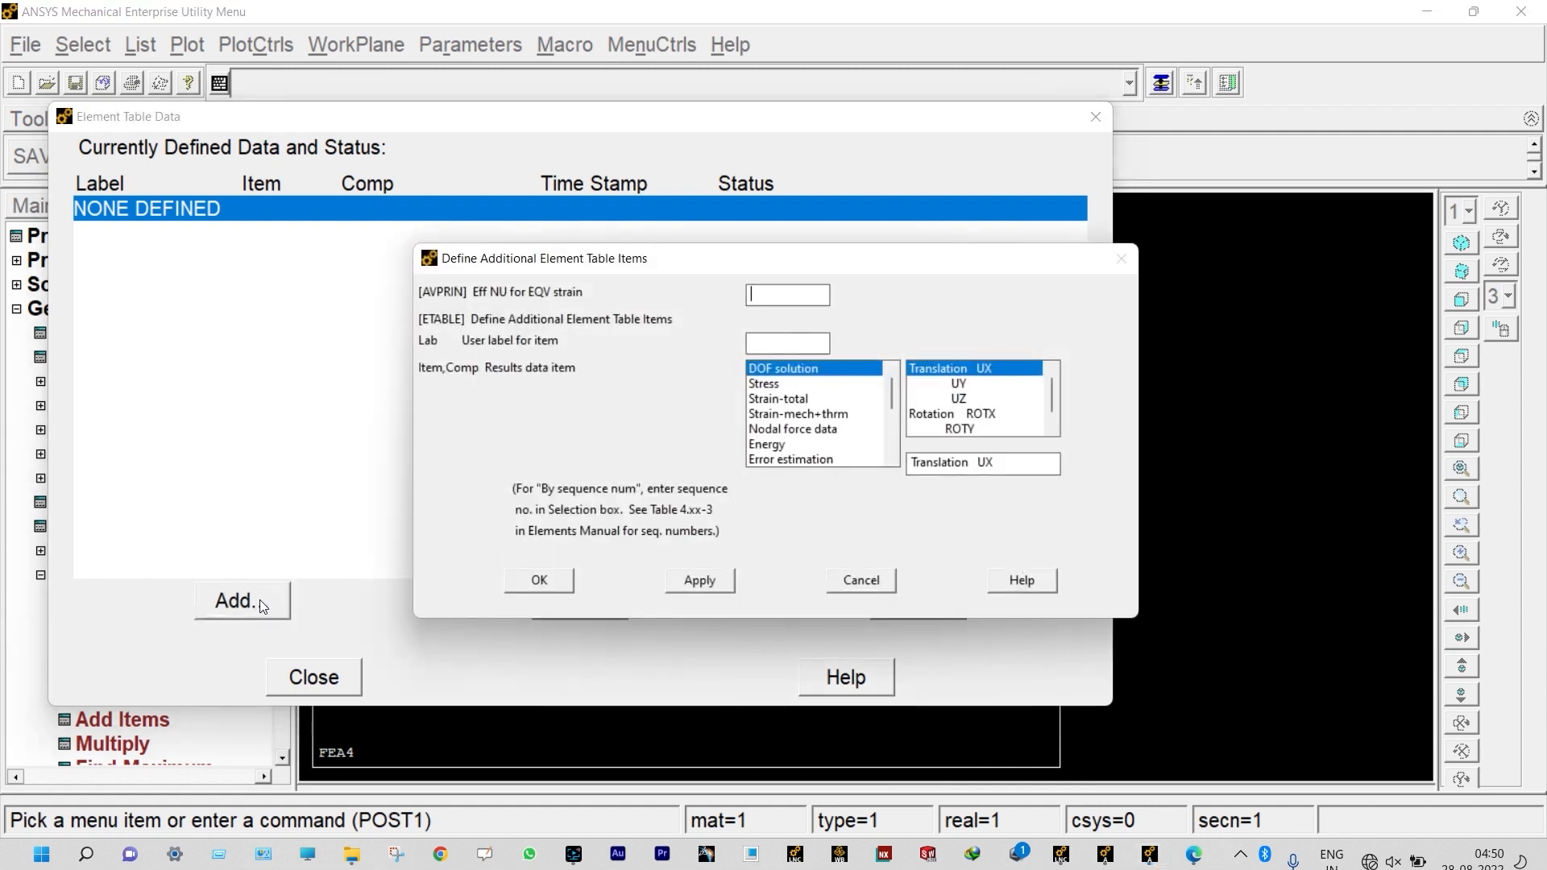
left_click_drag(892, 395, 896, 453)
left_click(819, 458)
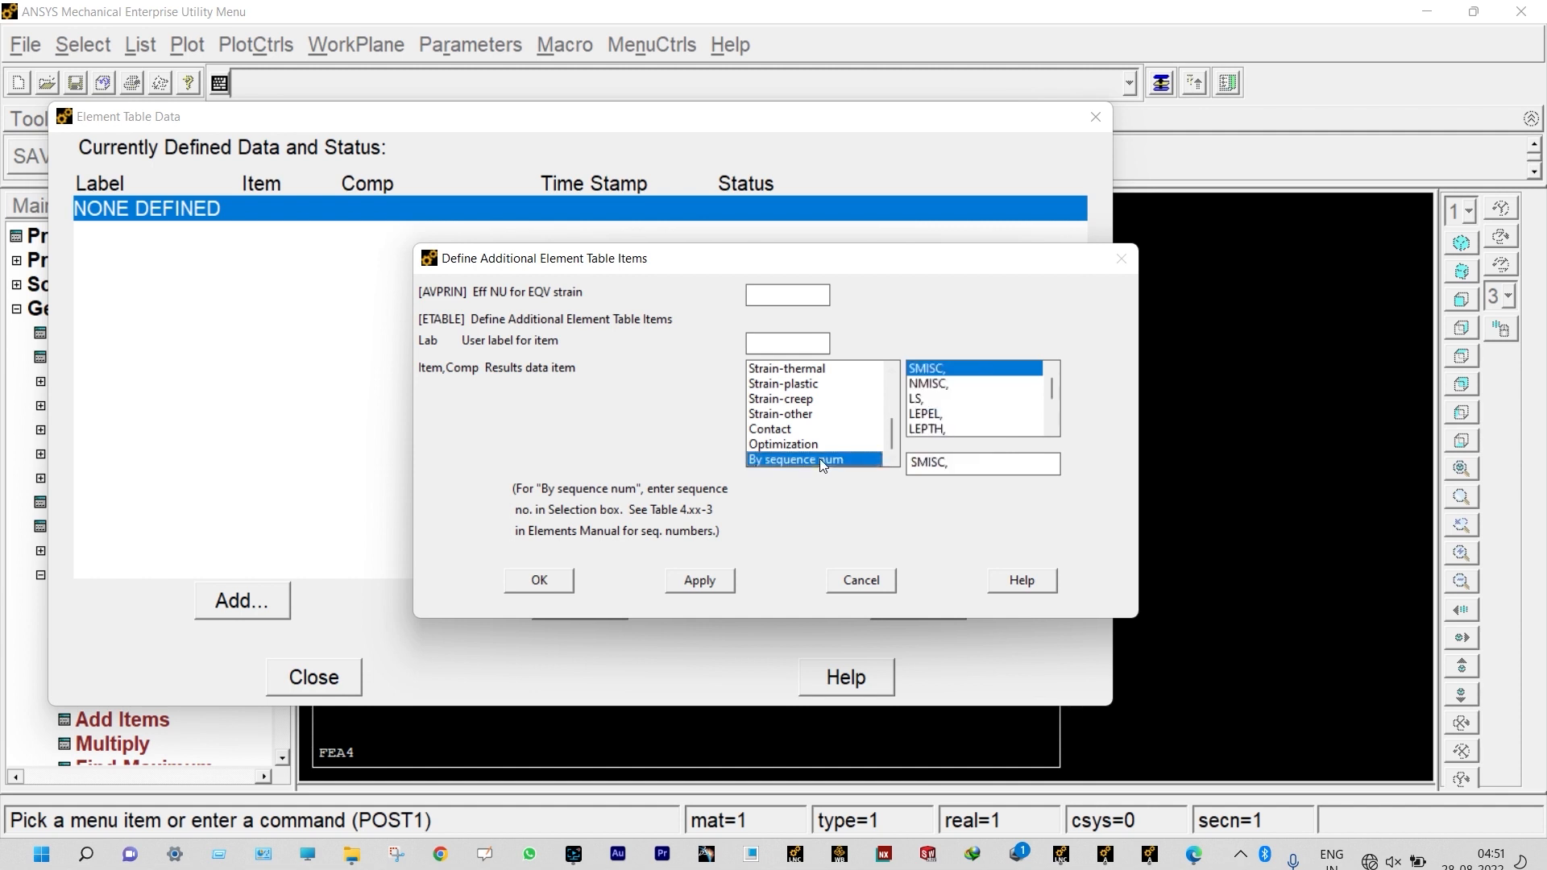
left_click(961, 463)
left_click(712, 578)
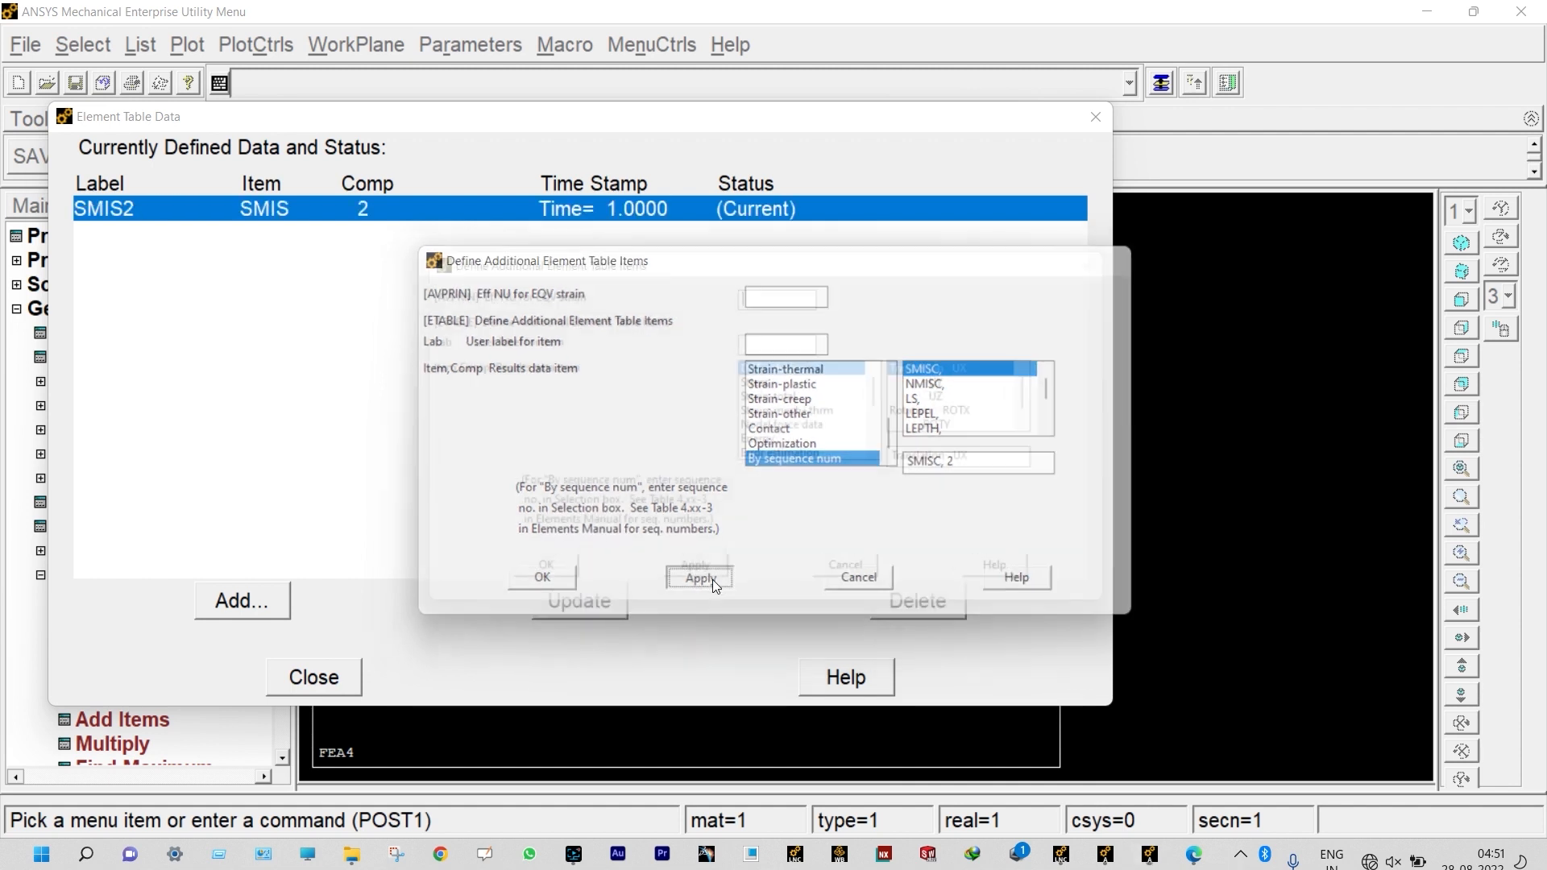
Step: Add the by-sequence-number item SMISC, 15 to the element table
left_click_drag(892, 391, 905, 489)
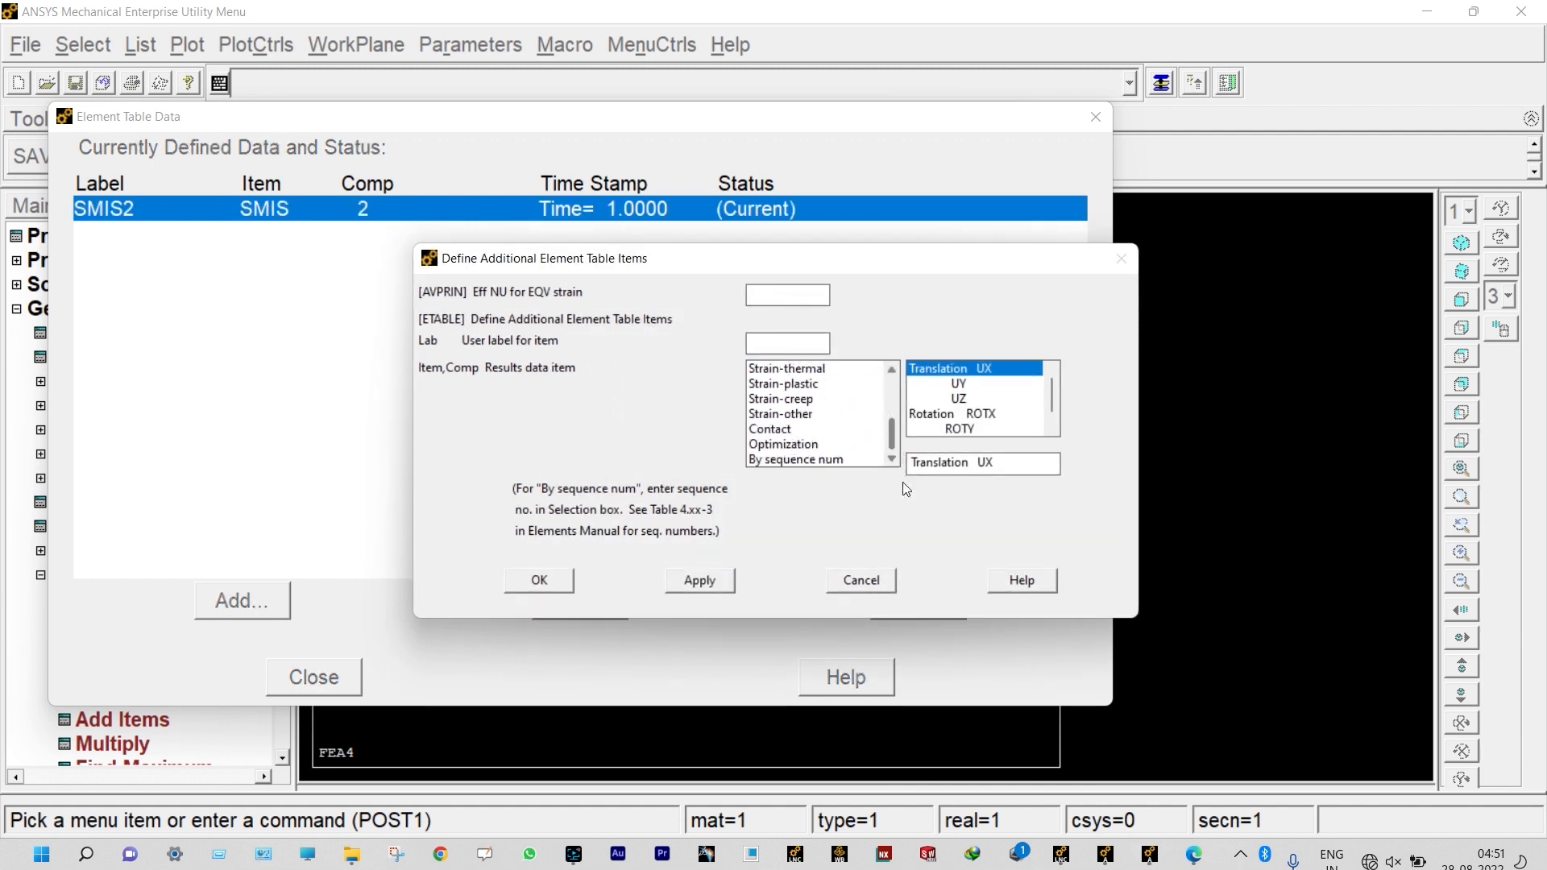
left_click(828, 460)
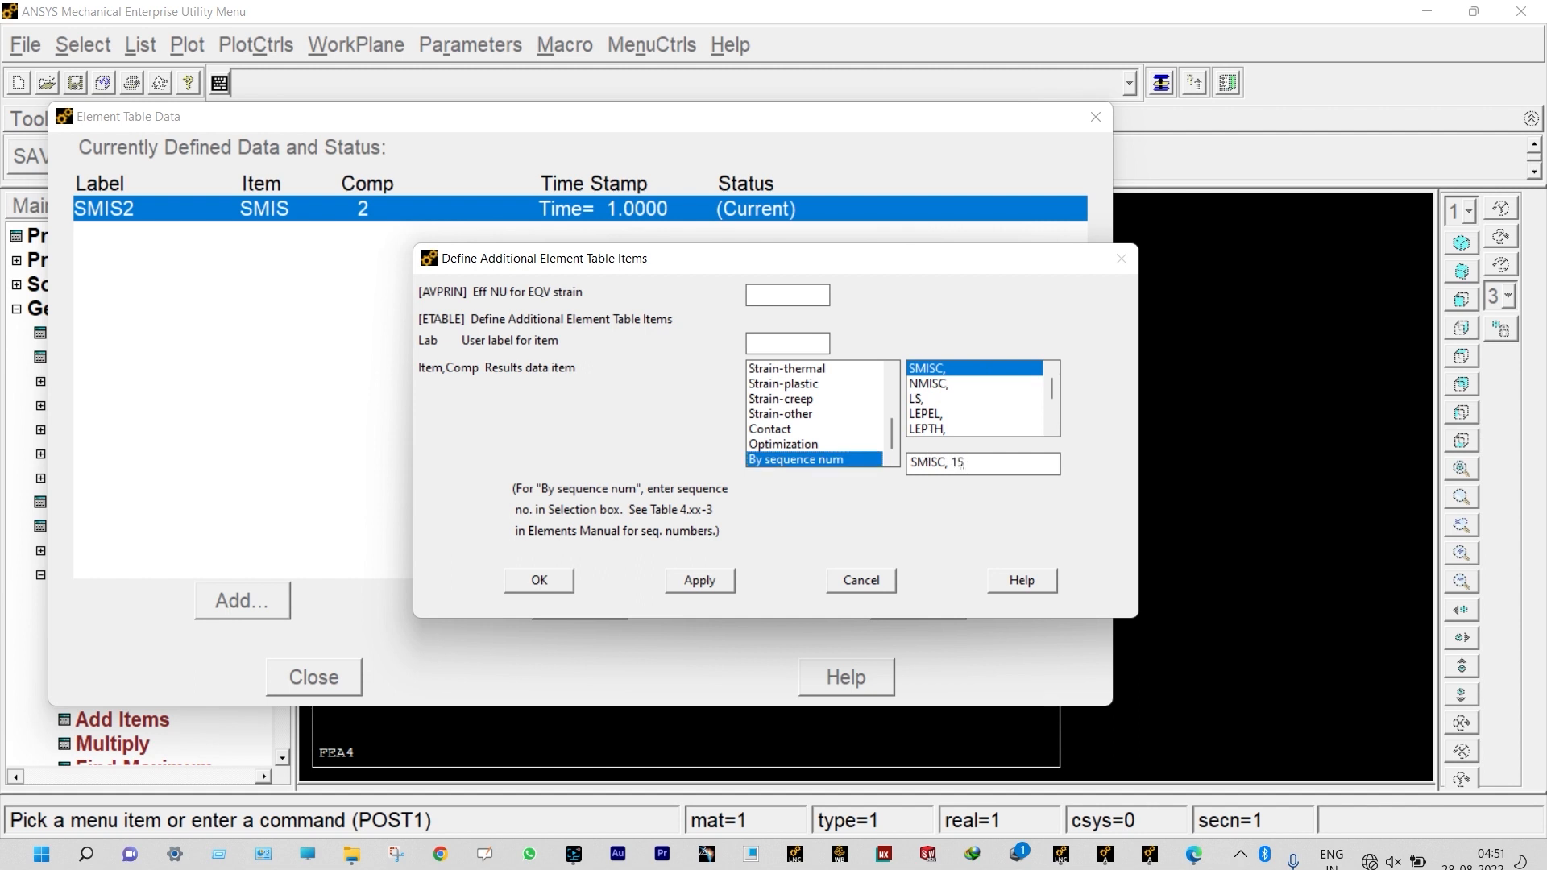
left_click(714, 578)
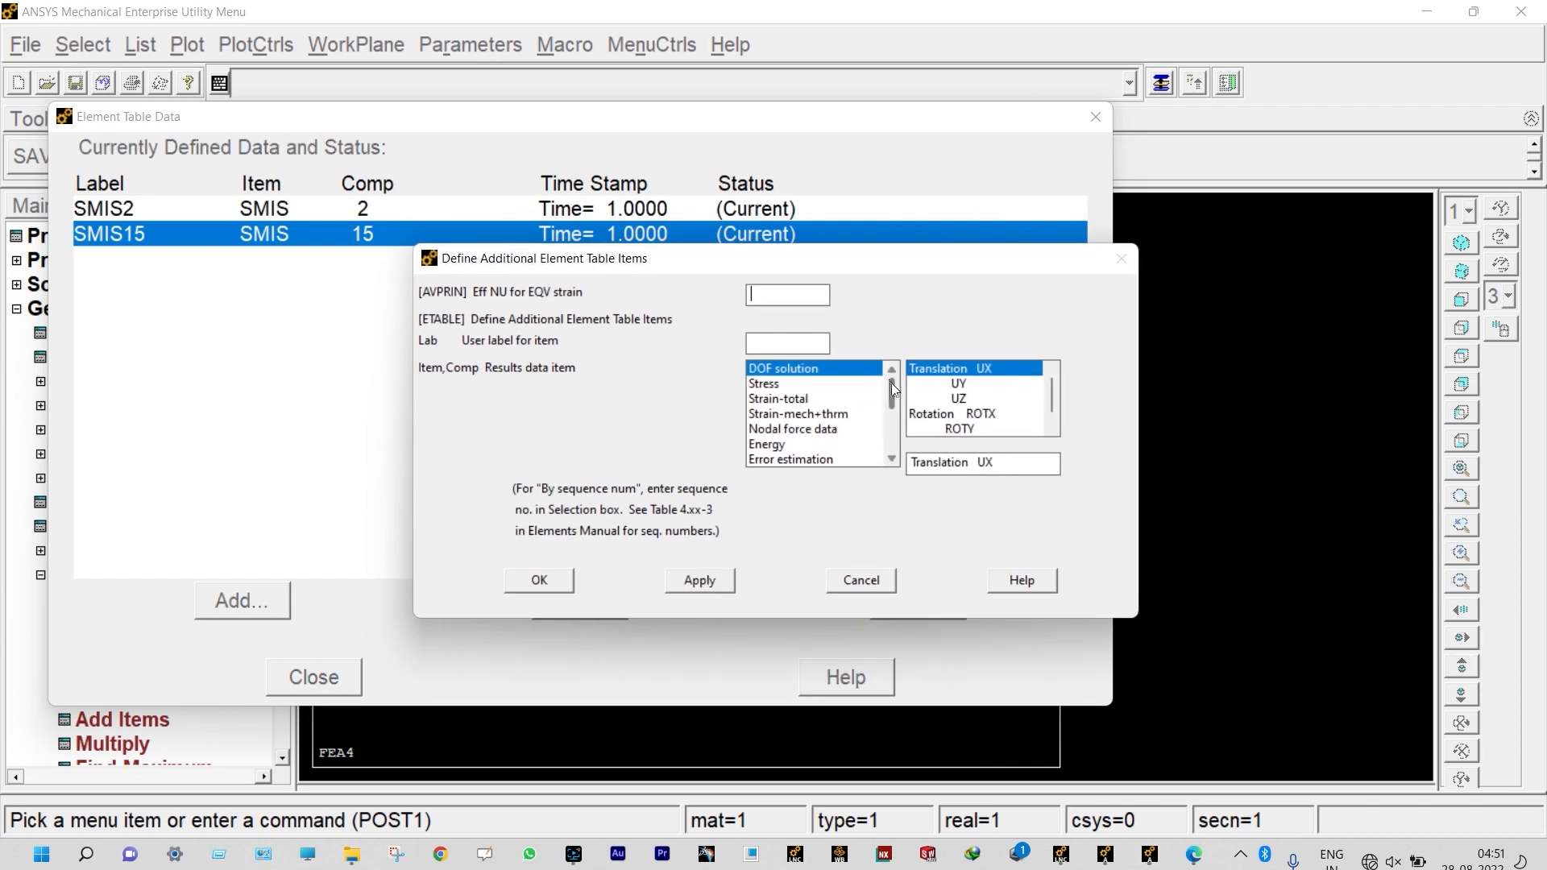
Step: Add the by-sequence-number item SMISC, 5 to the element table
left_click_drag(891, 385, 896, 452)
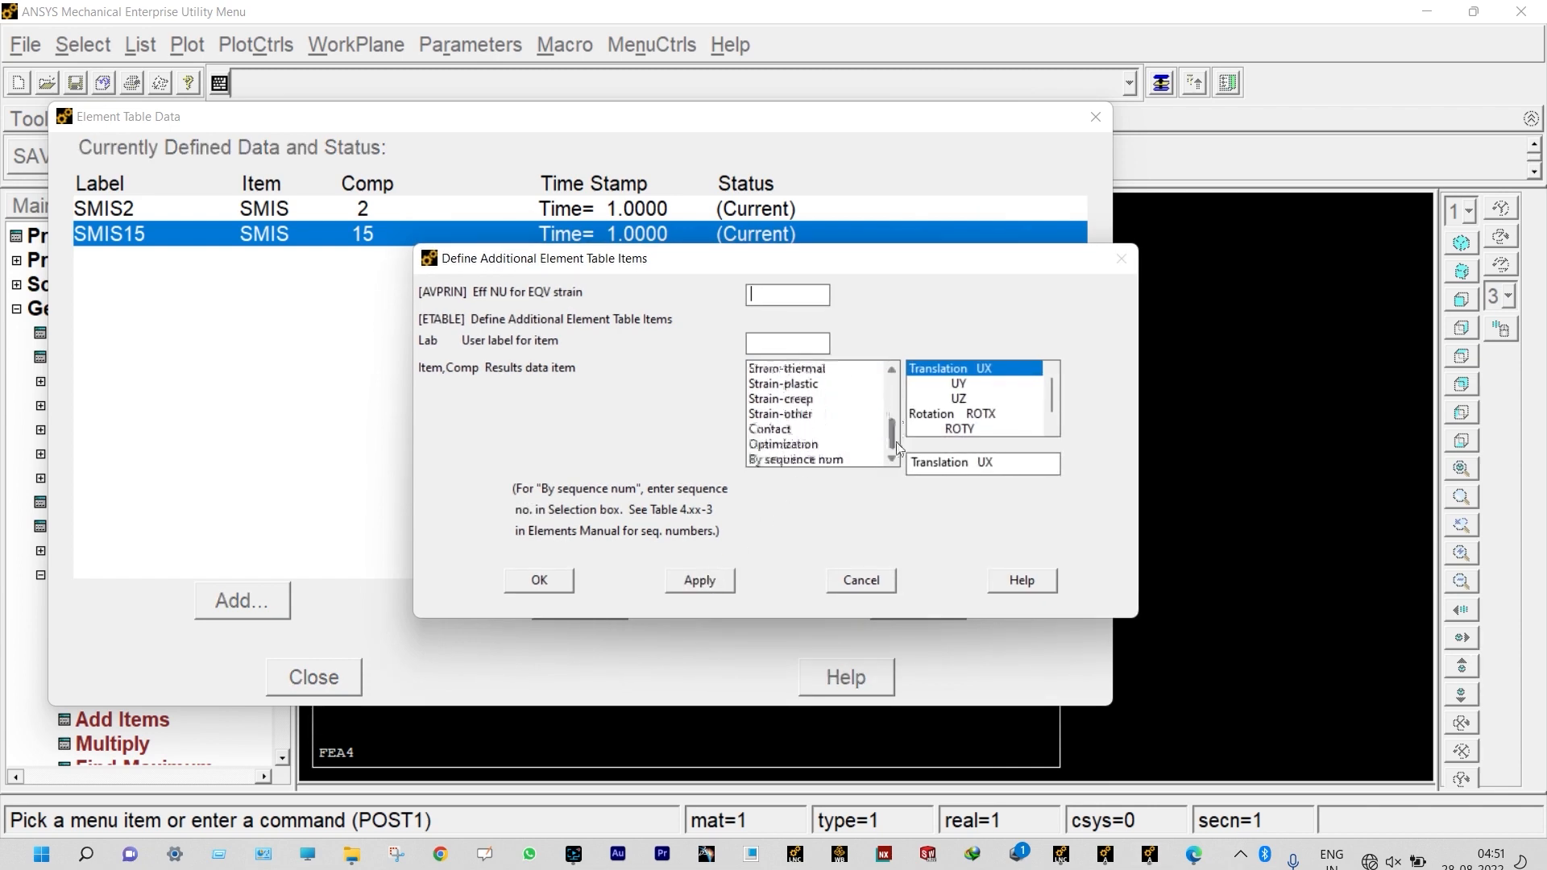
left_click(819, 461)
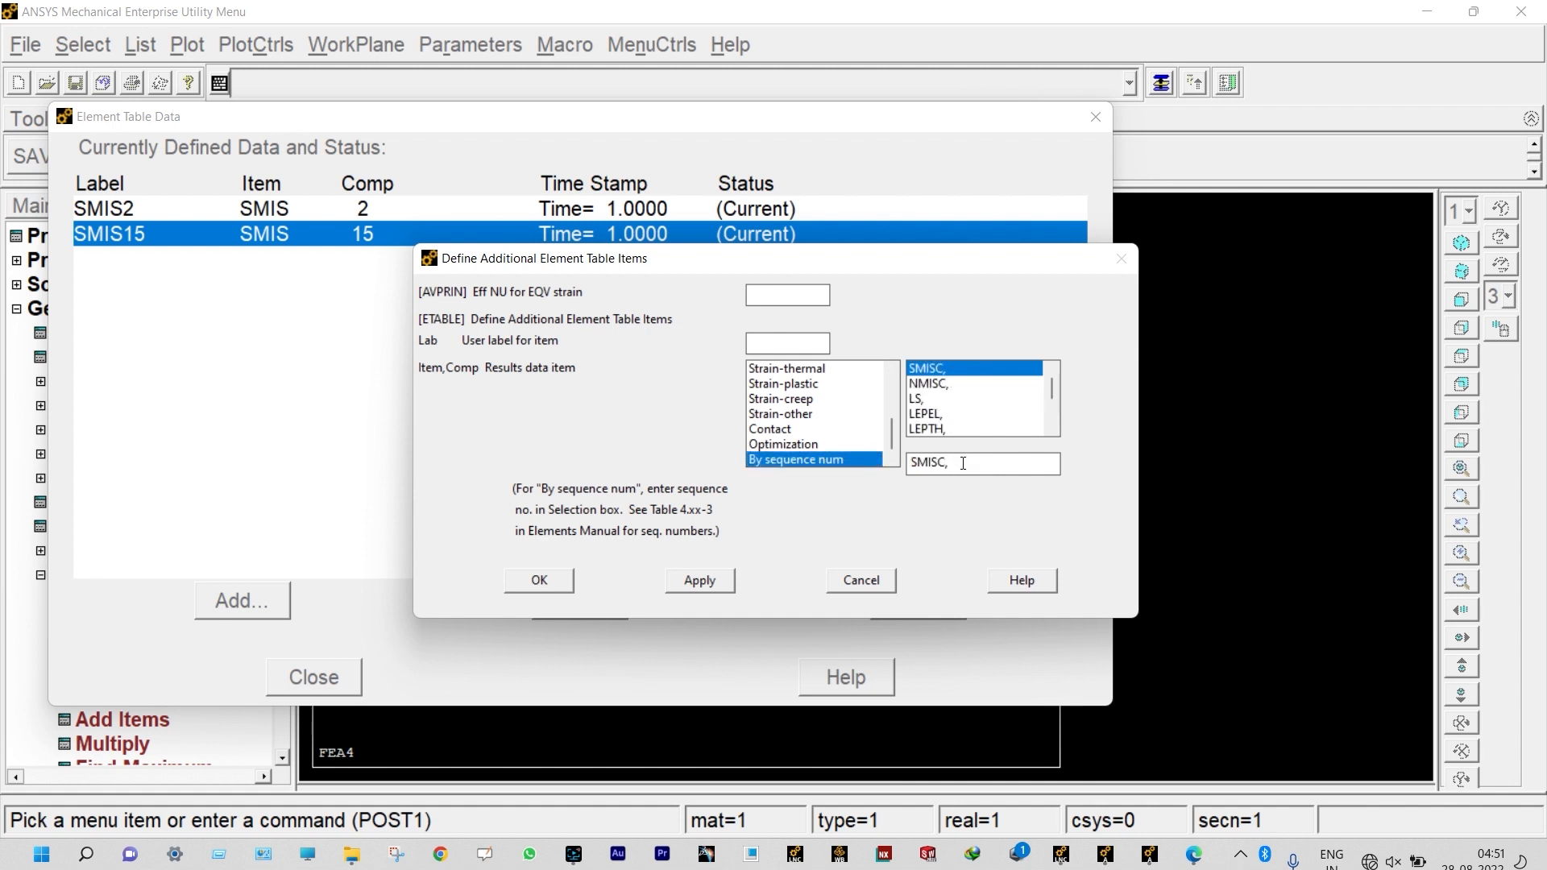
type("5")
left_click(699, 580)
Step: Add SMISC, 18 by sequence number as the last element table item and close the table definition
left_click_drag(889, 388, 896, 471)
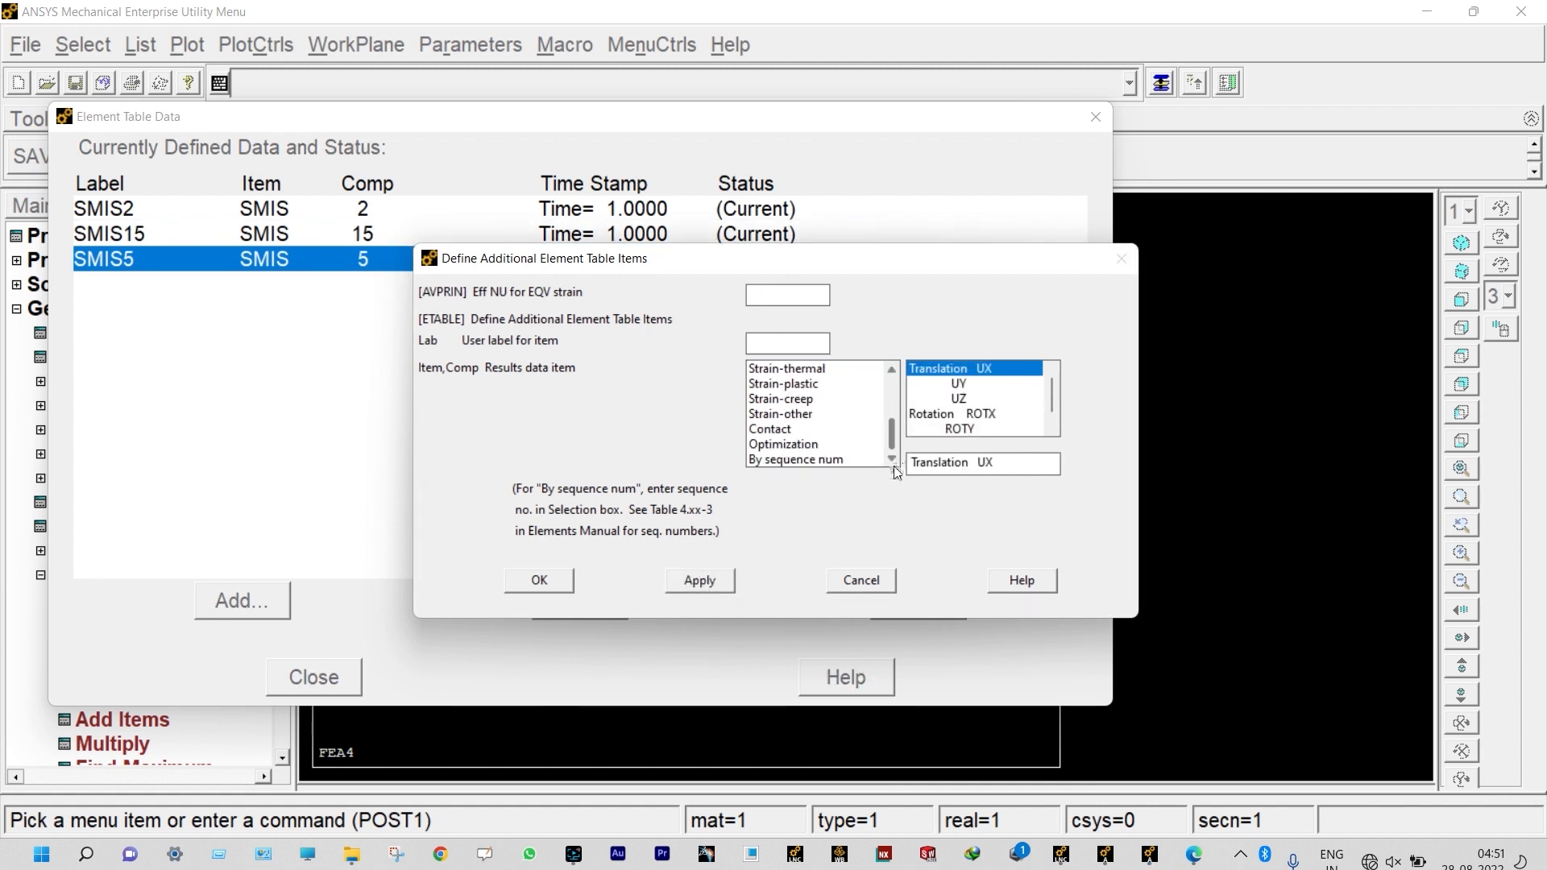
left_click(818, 459)
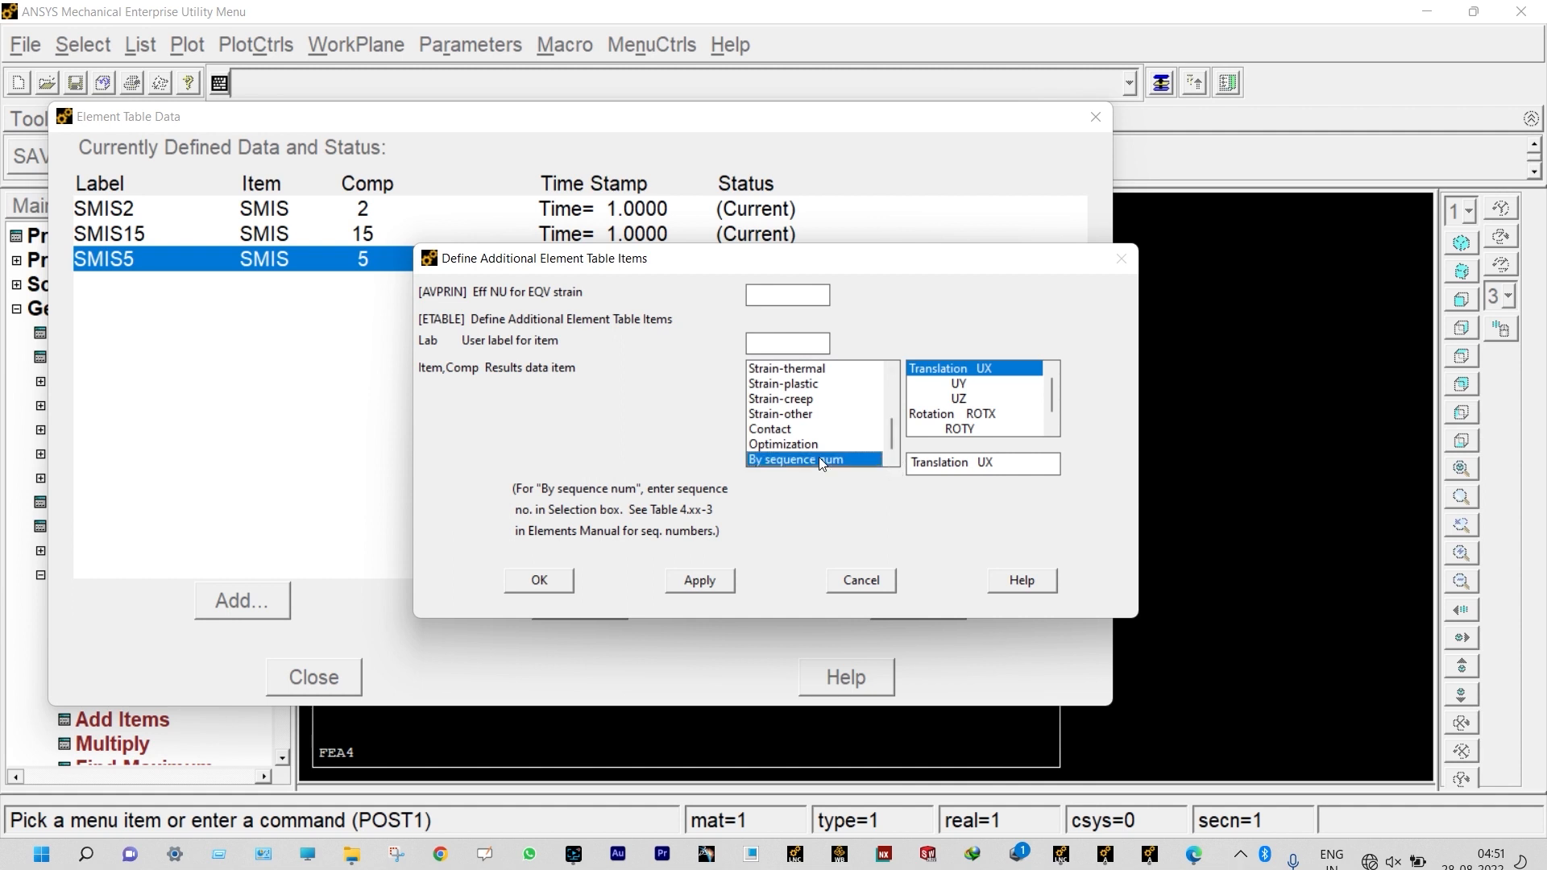
left_click(956, 461)
type("1")
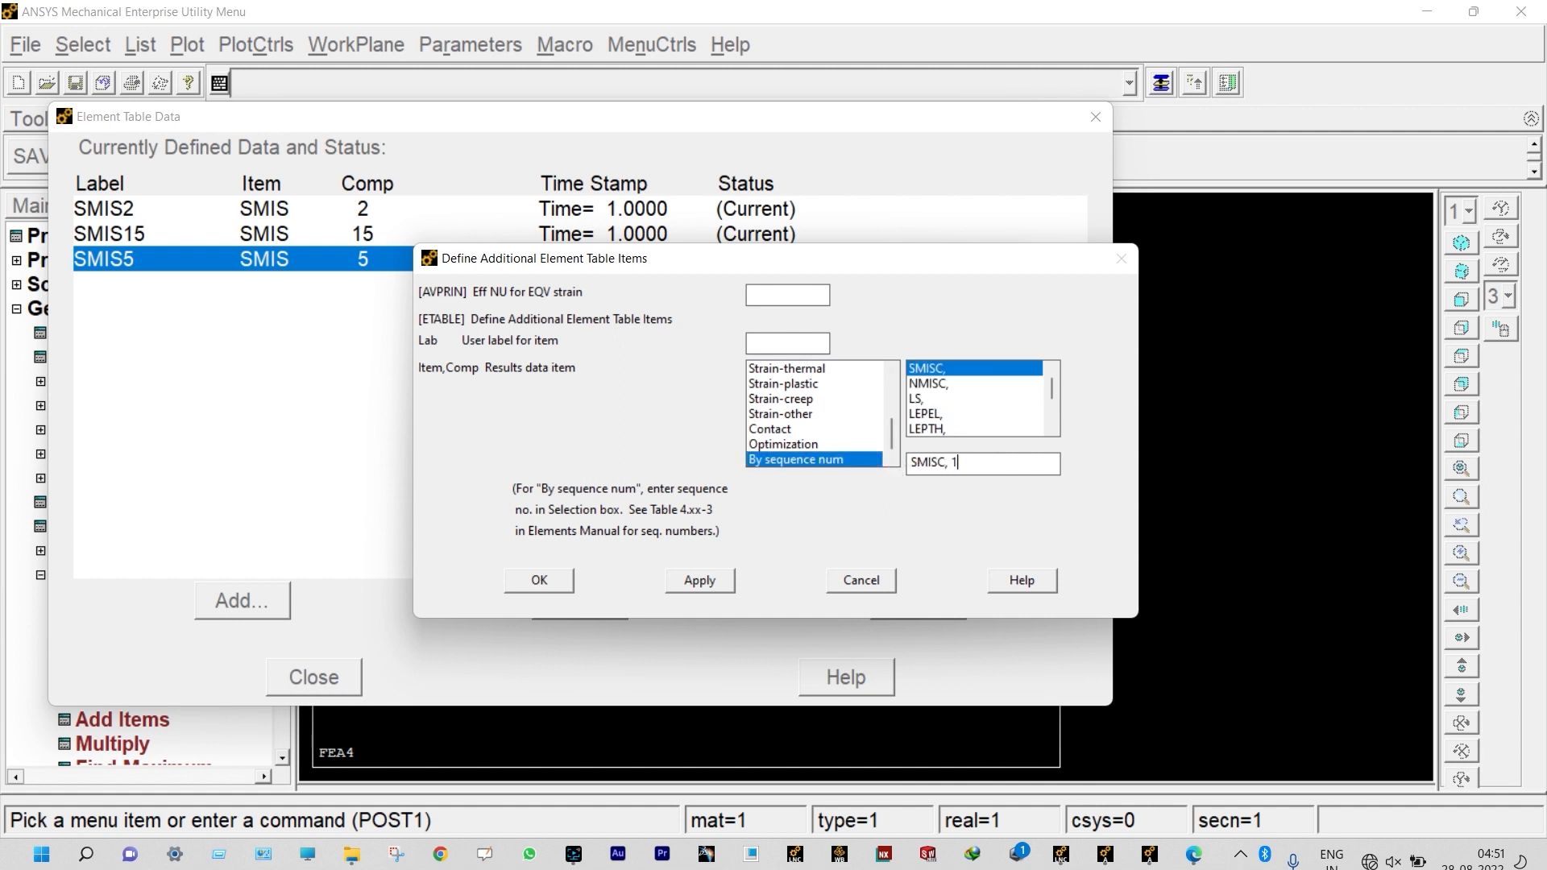
type("8")
left_click(562, 580)
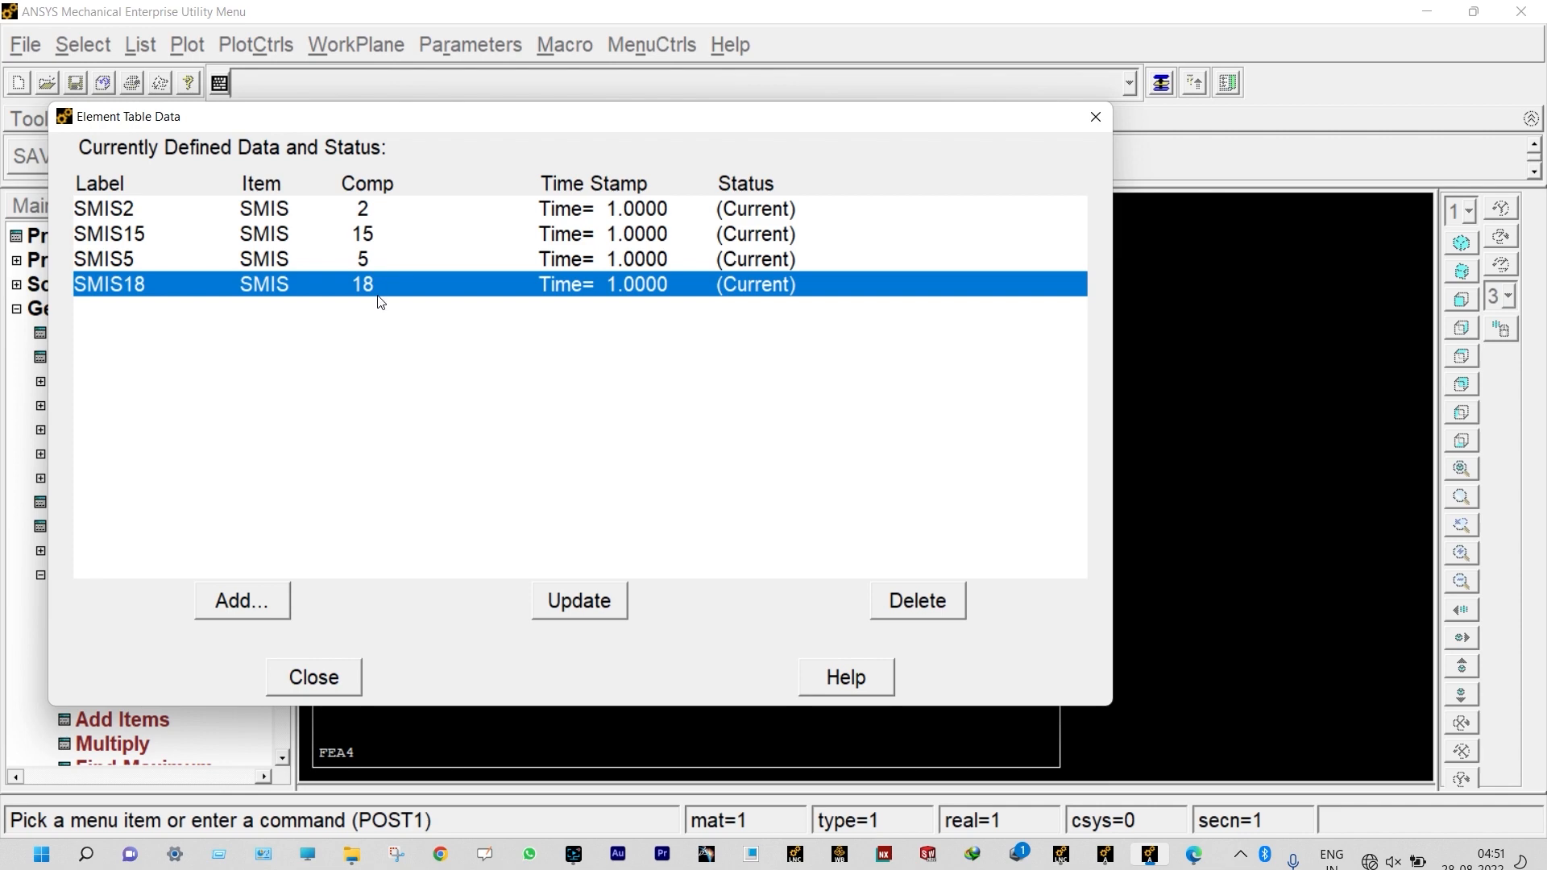
left_click(320, 677)
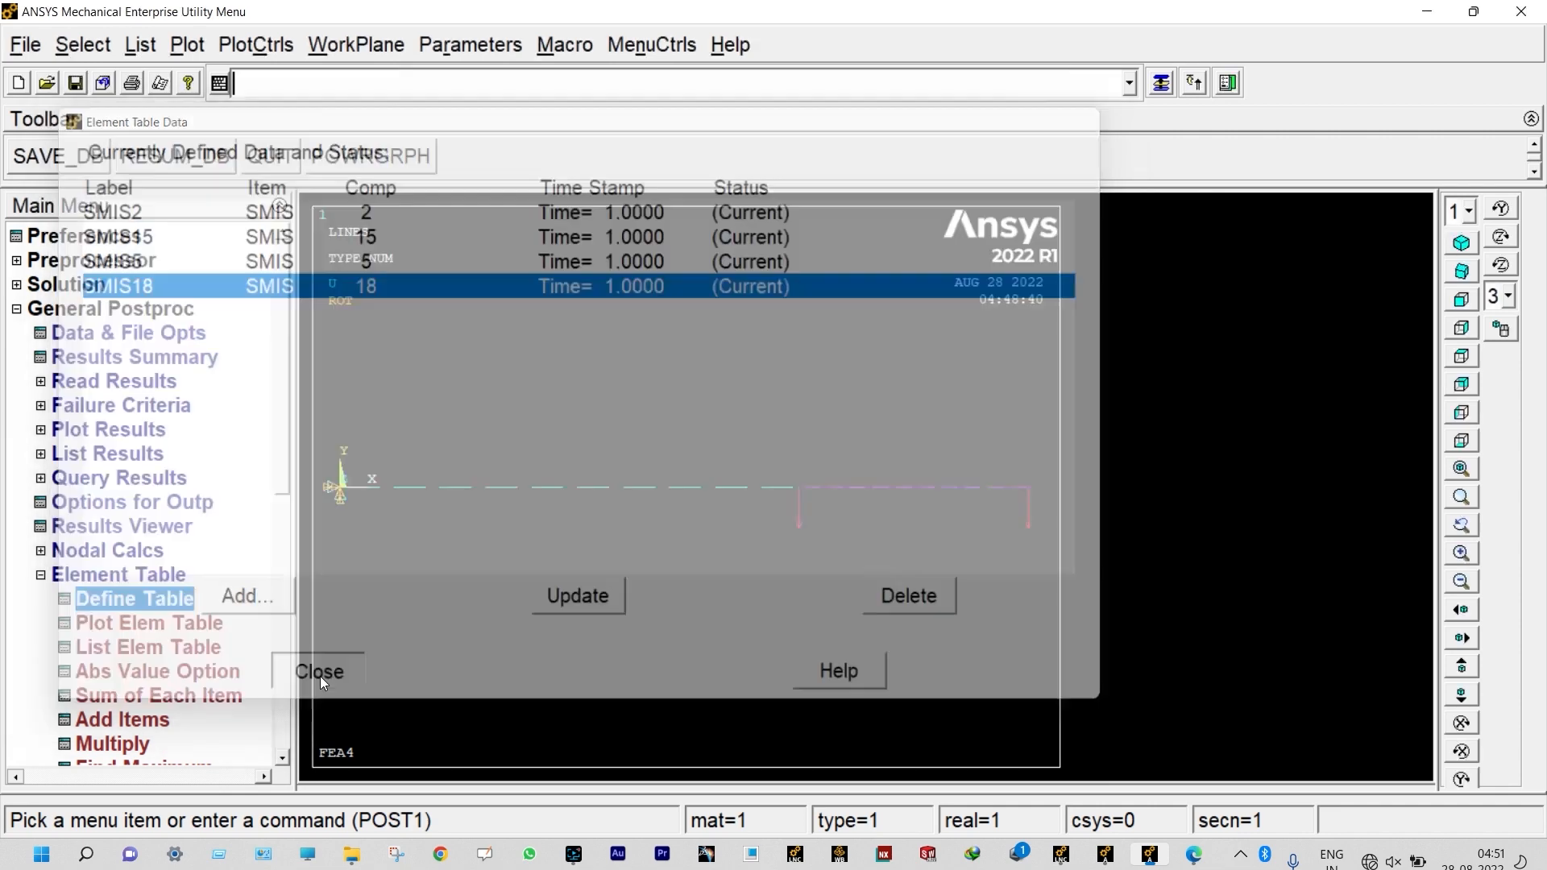
Step: List the reaction solution to examine the support force and moment, and close the listing
left_click(90, 454)
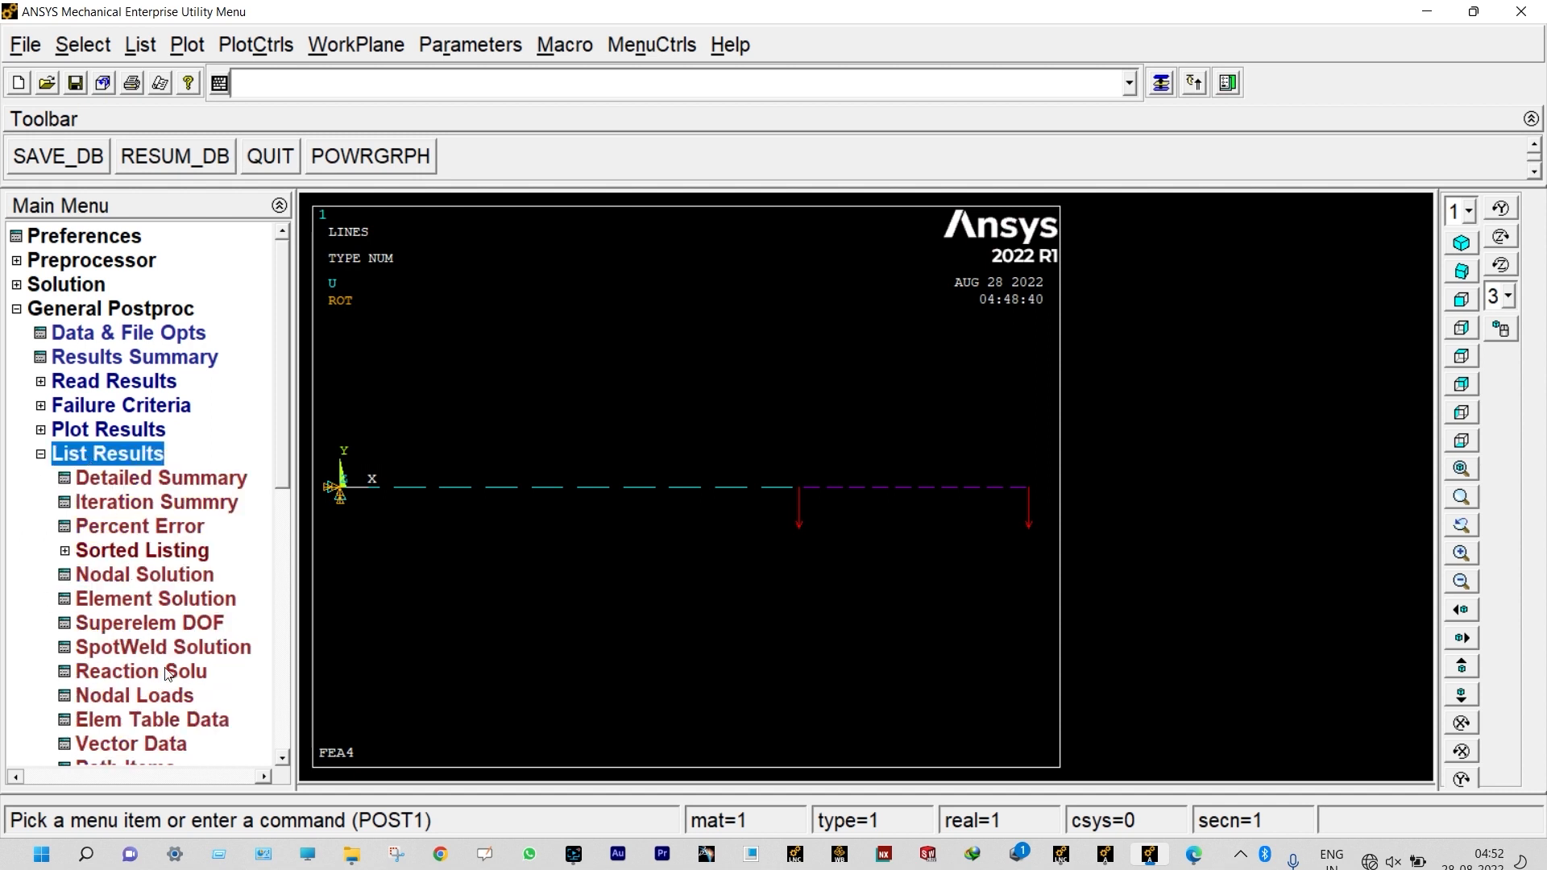
left_click(141, 671)
left_click(627, 550)
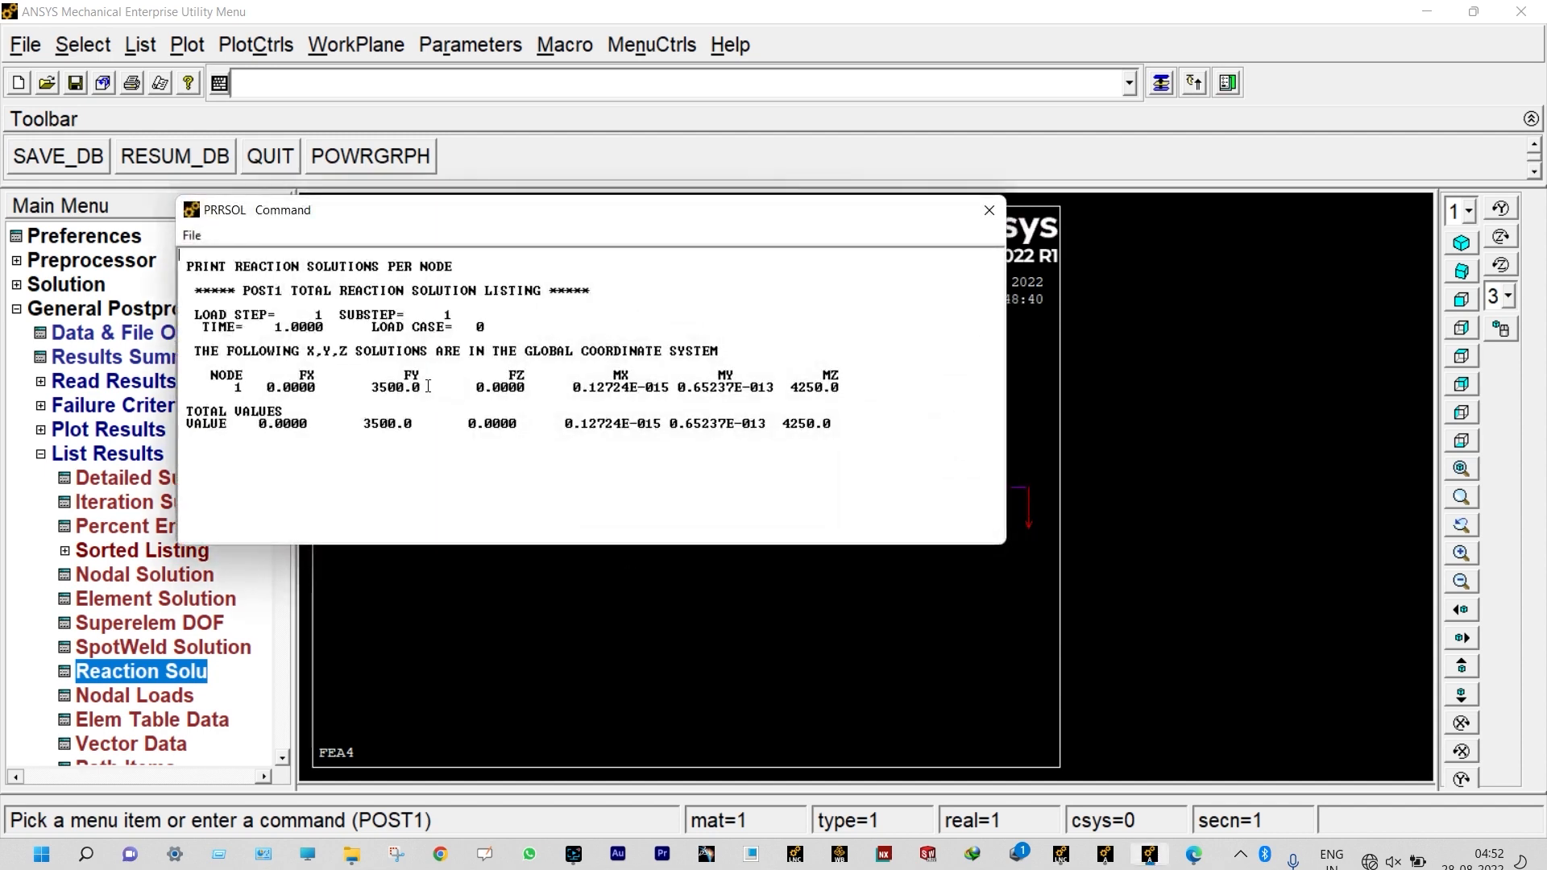
left_click(989, 209)
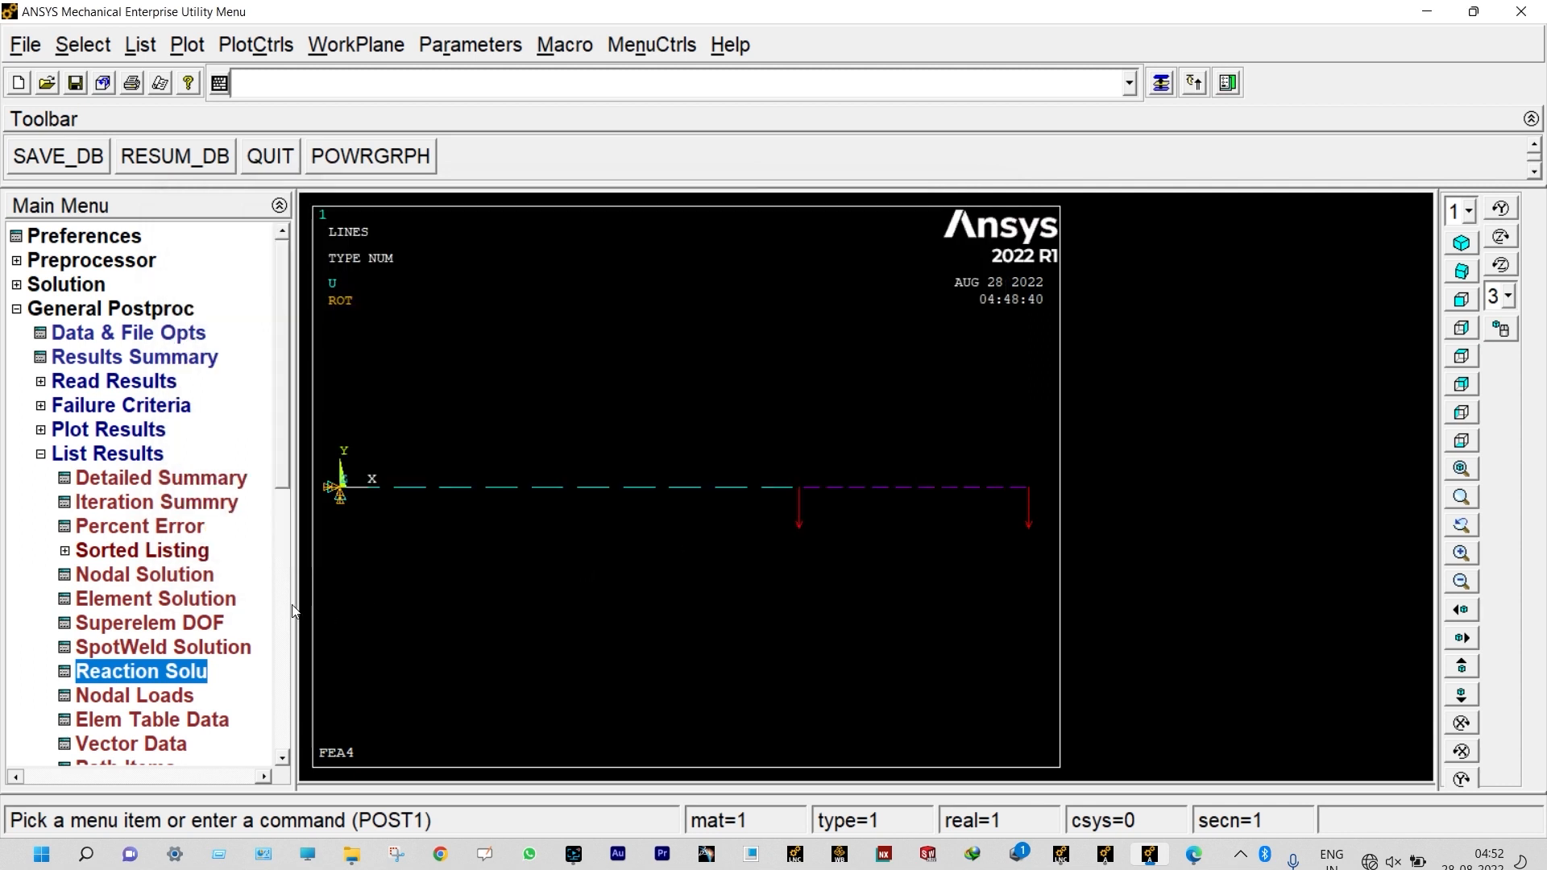
Step: List the element table data for SMIS2, SMIS15, SMIS5 and SMIS18, and examine the values of every element with their minima and maxima
left_click_drag(283, 482, 295, 602)
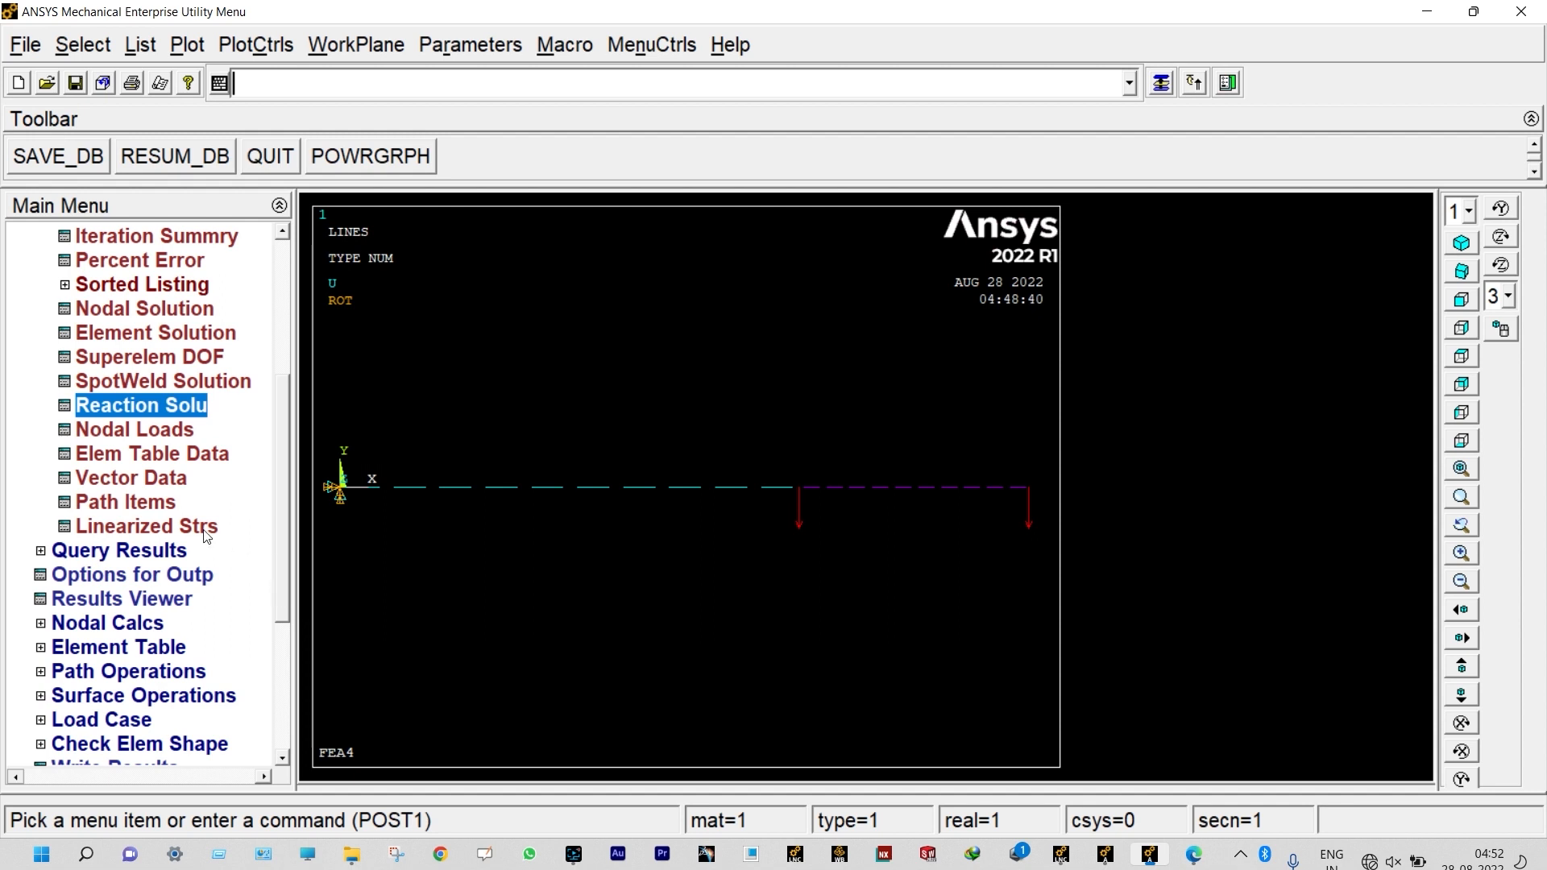
left_click(141, 456)
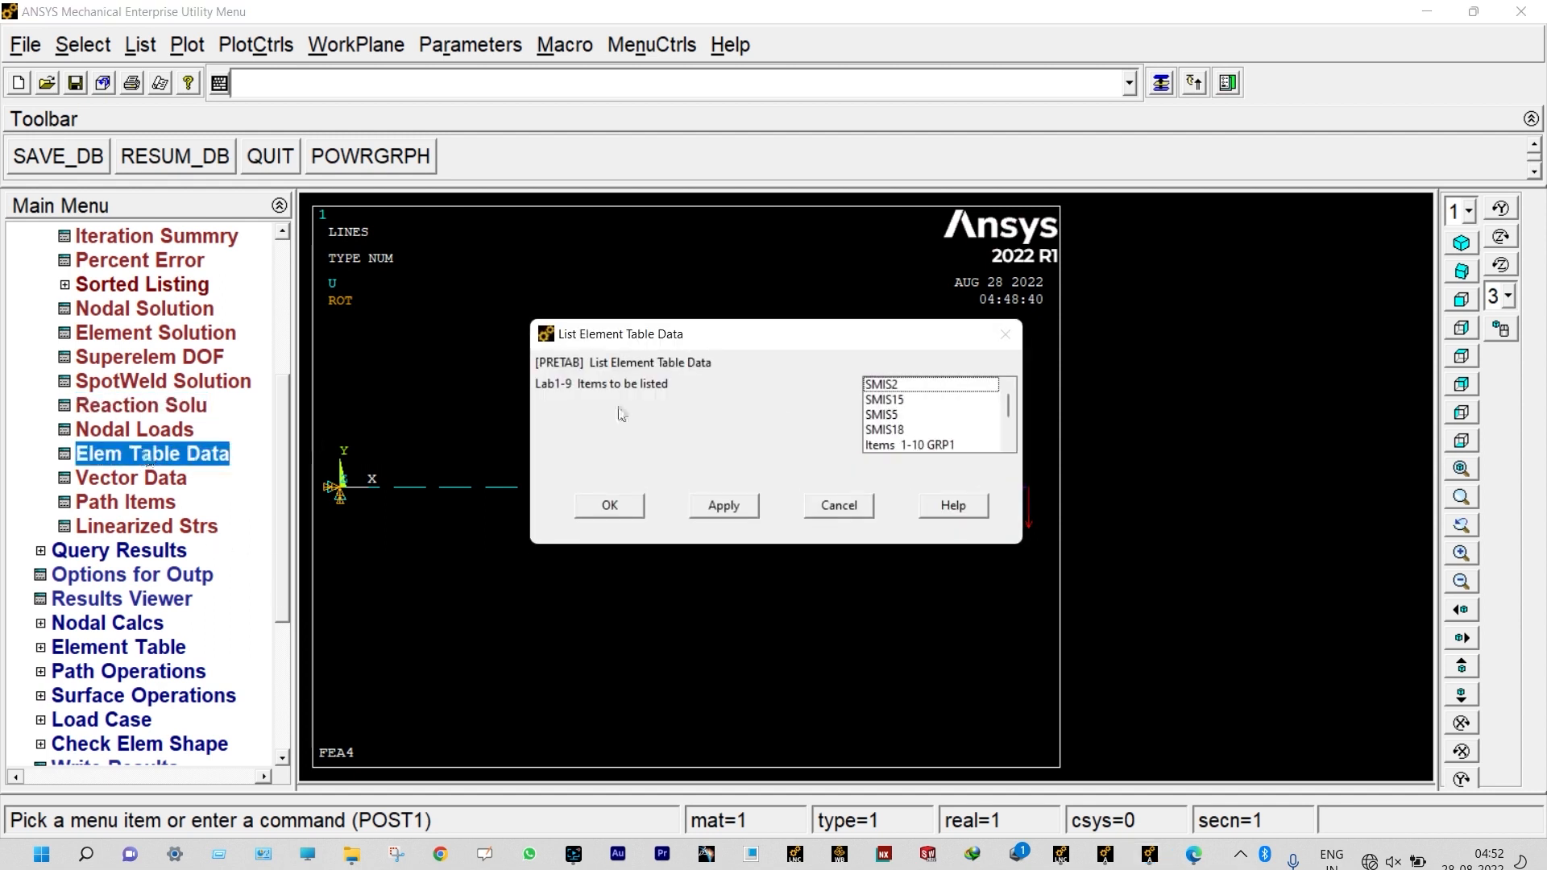
left_click(886, 387)
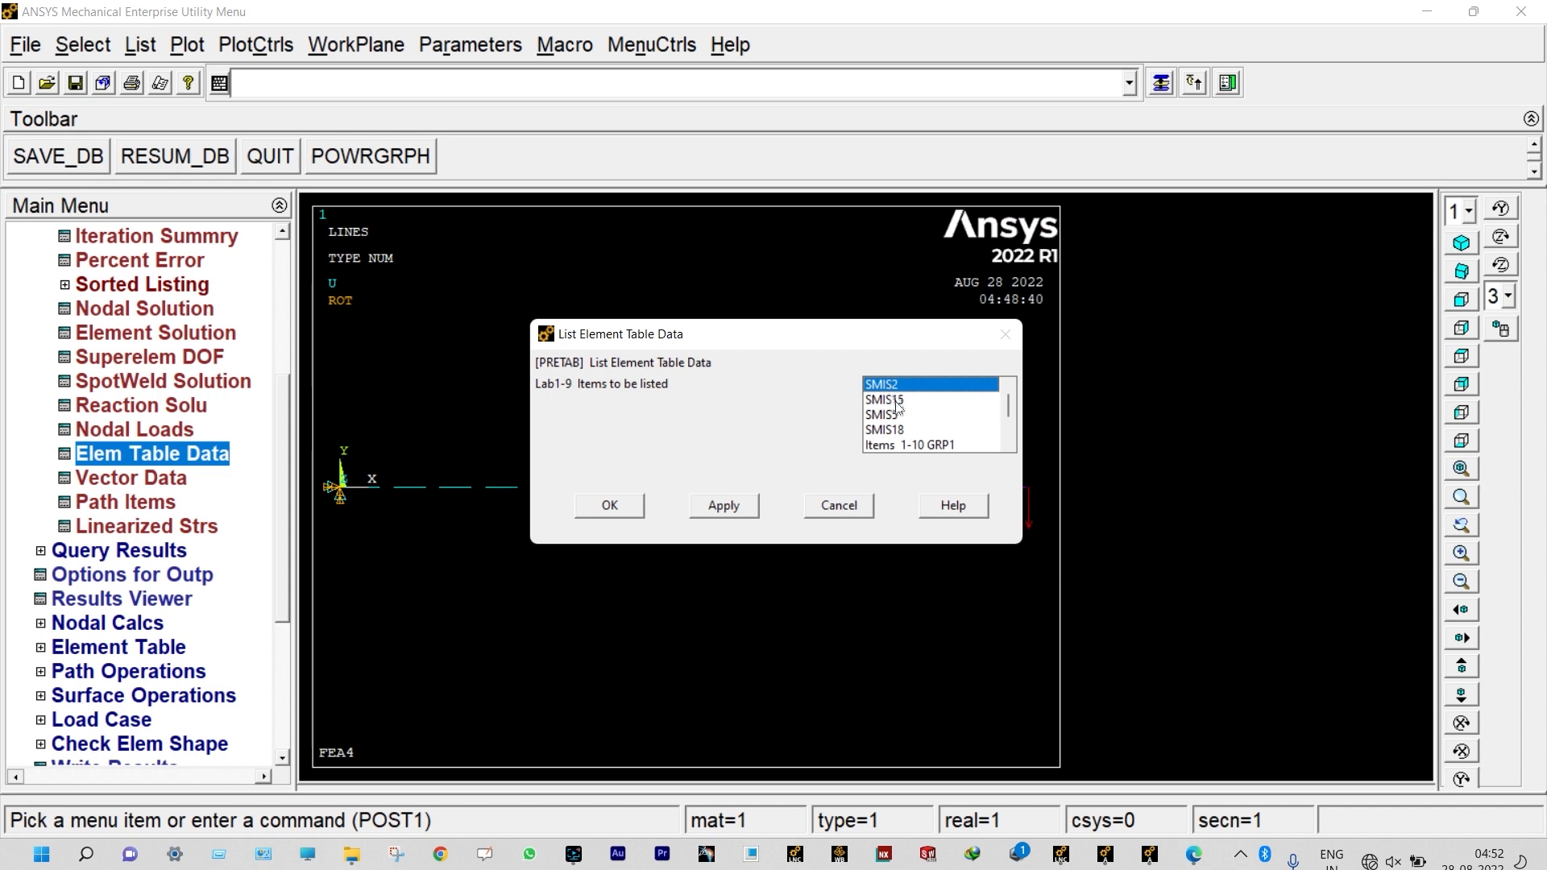
left_click(896, 403)
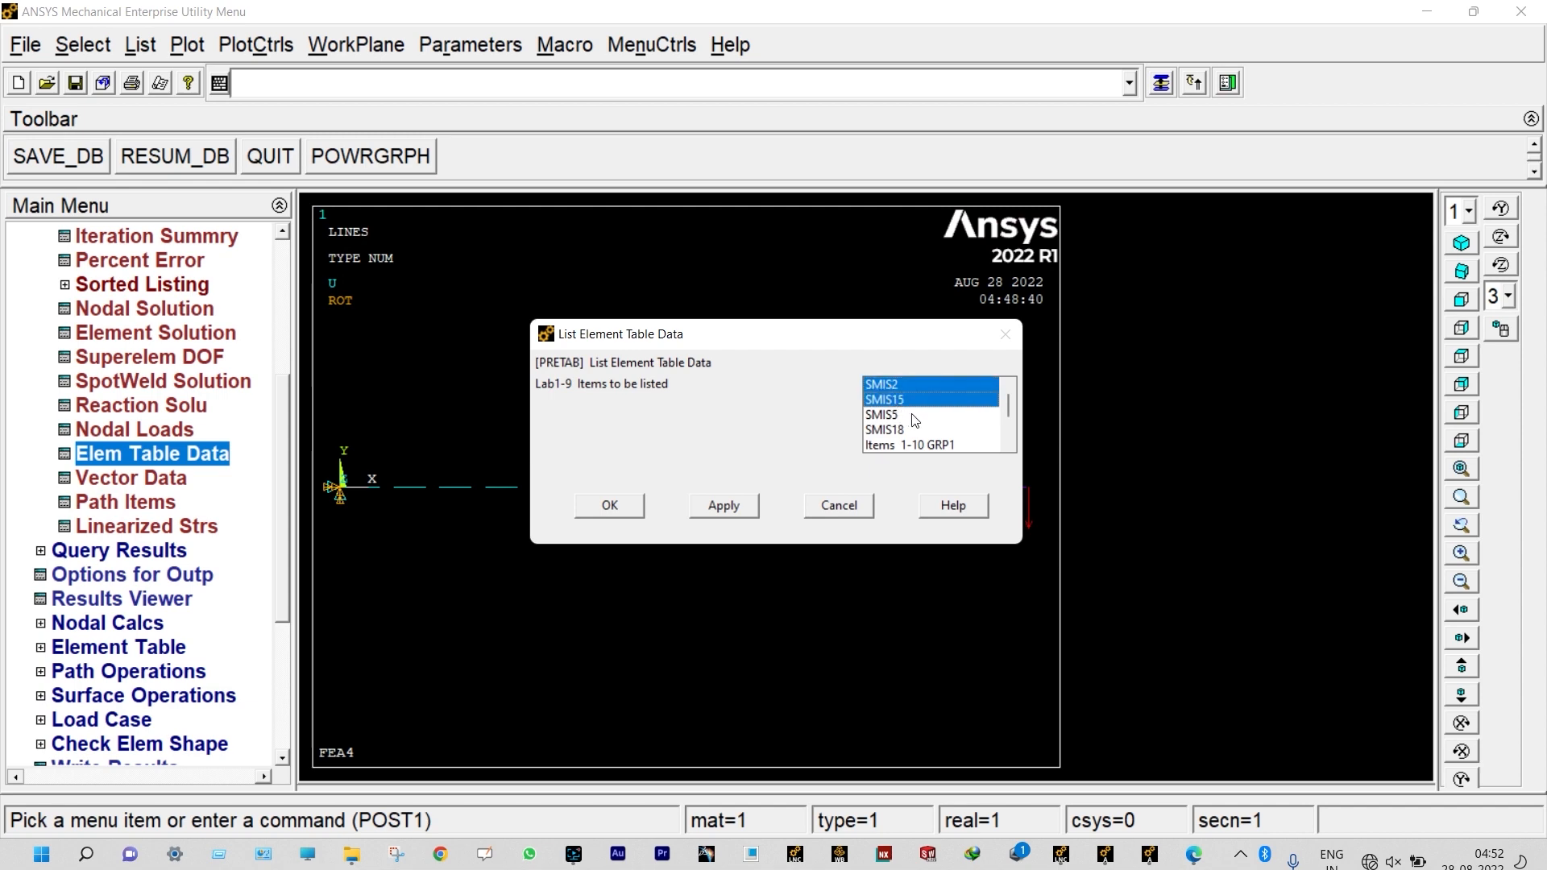
left_click(912, 416)
left_click(905, 430)
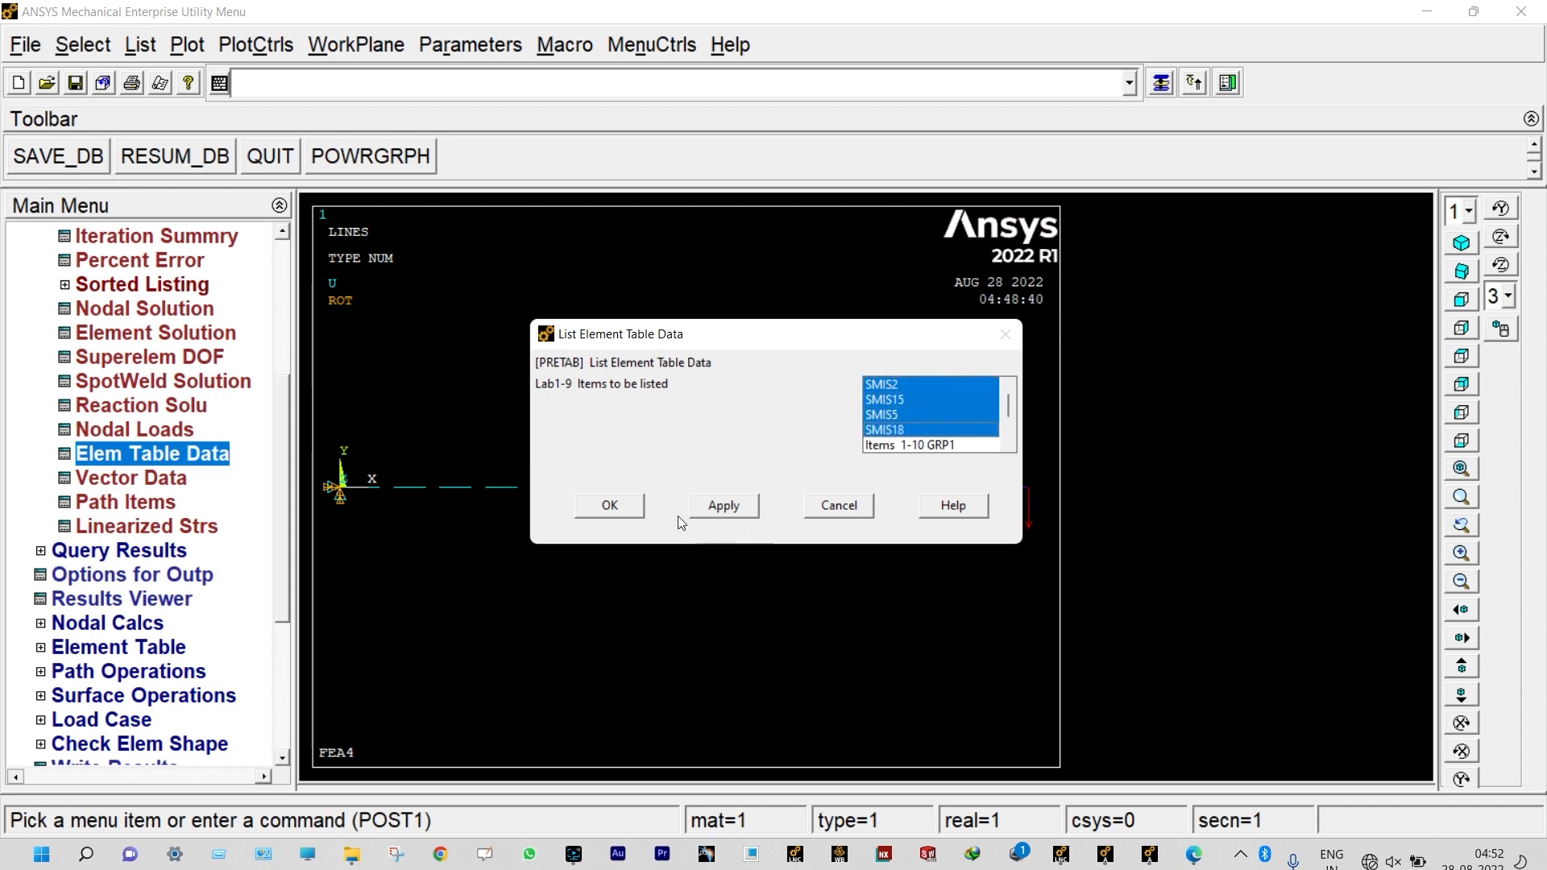
left_click(609, 505)
mouse_move(994, 312)
left_mouse_down()
mouse_move(1006, 352)
mouse_move(1006, 313)
left_mouse_up()
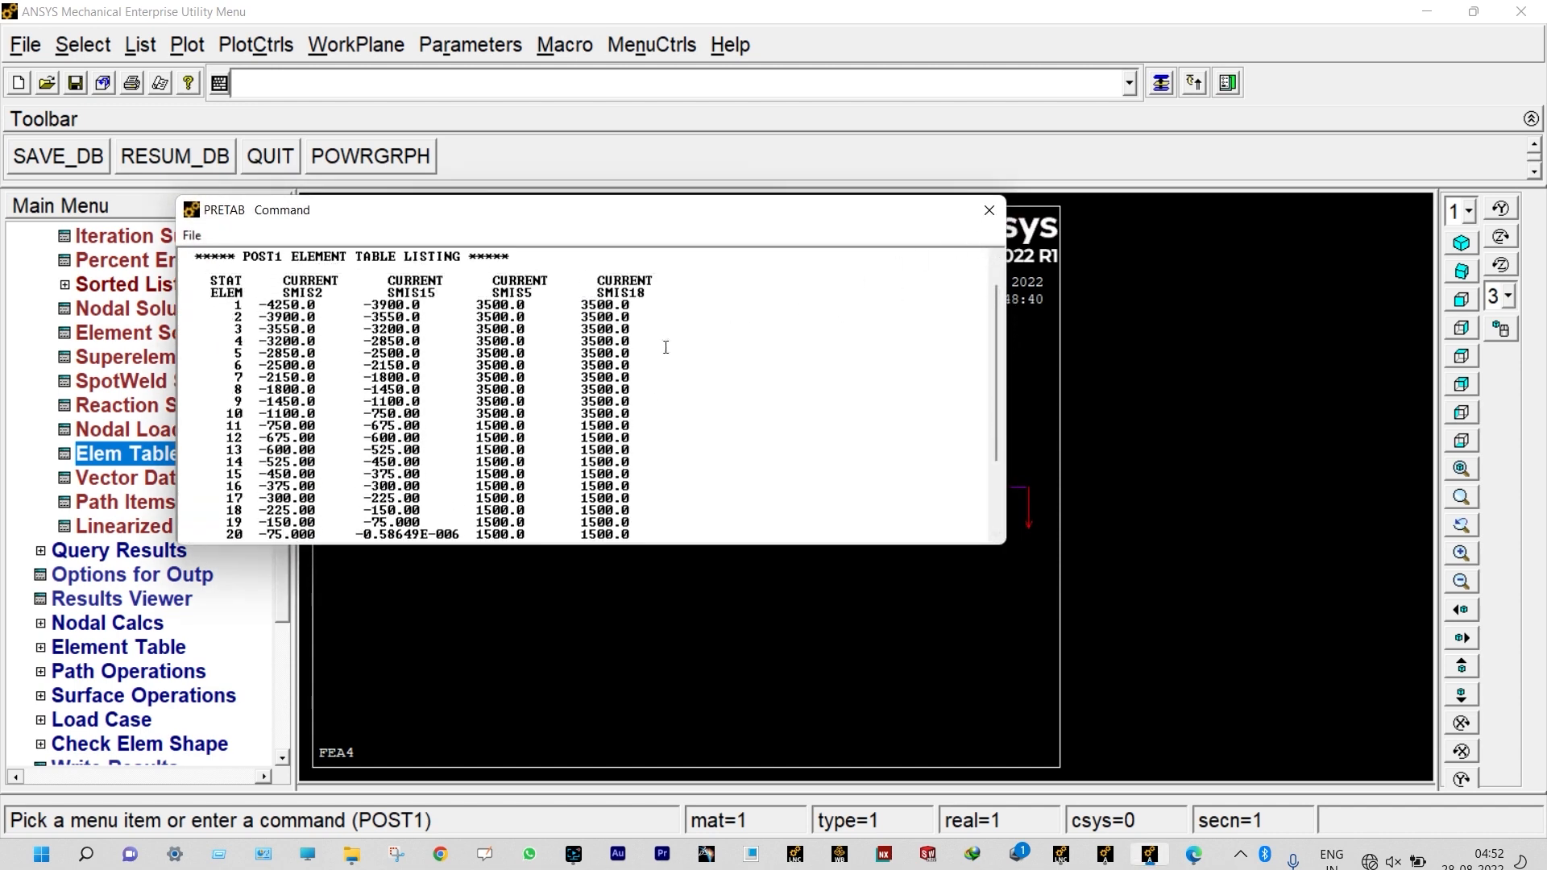
left_click_drag(882, 545, 890, 737)
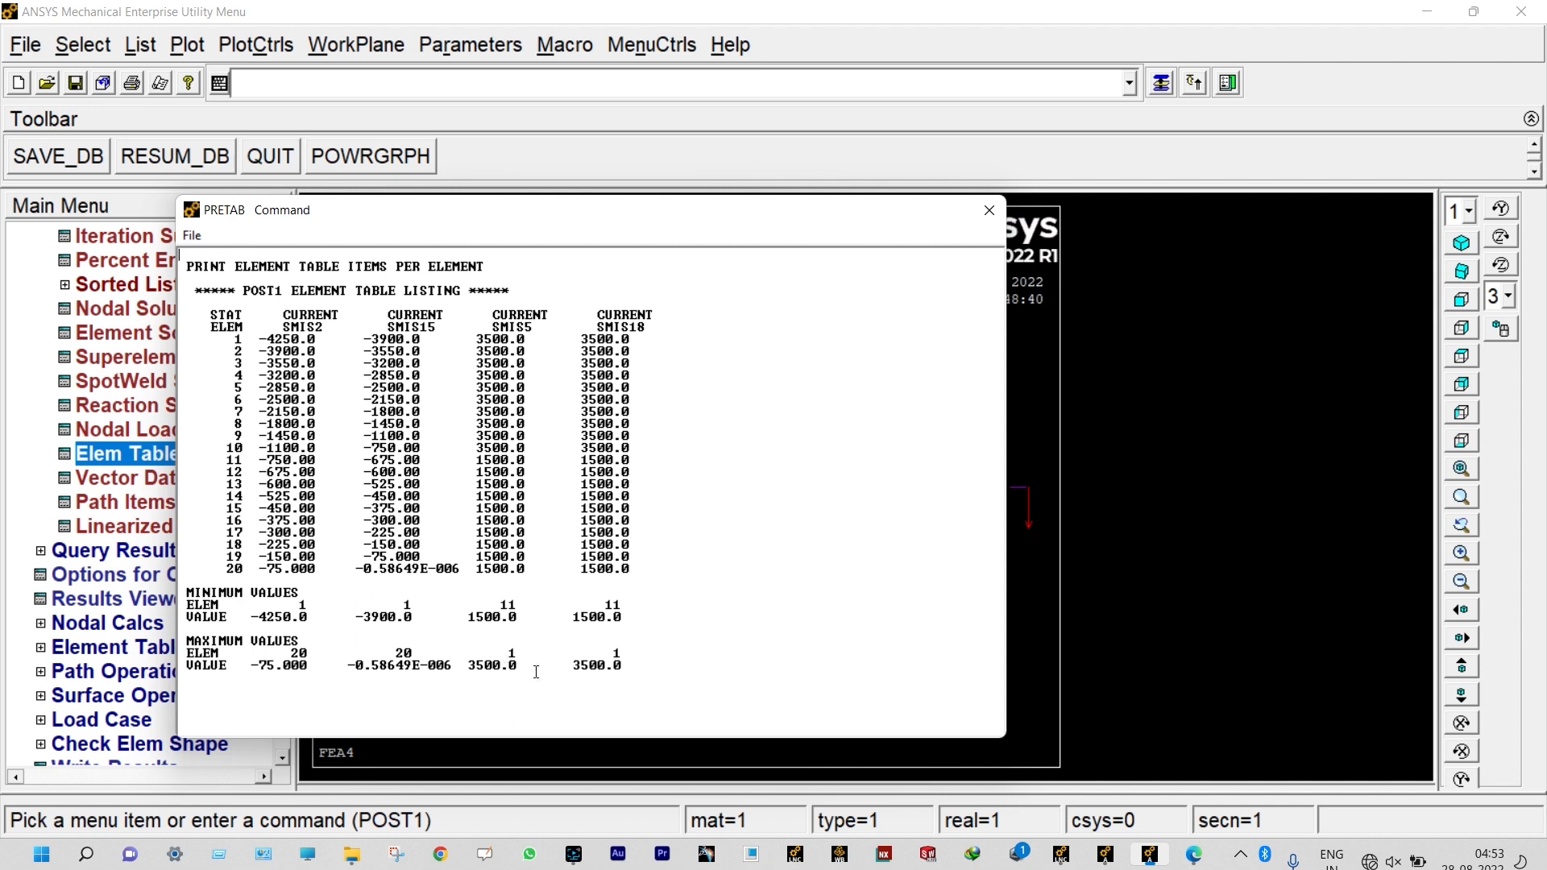
left_click(988, 209)
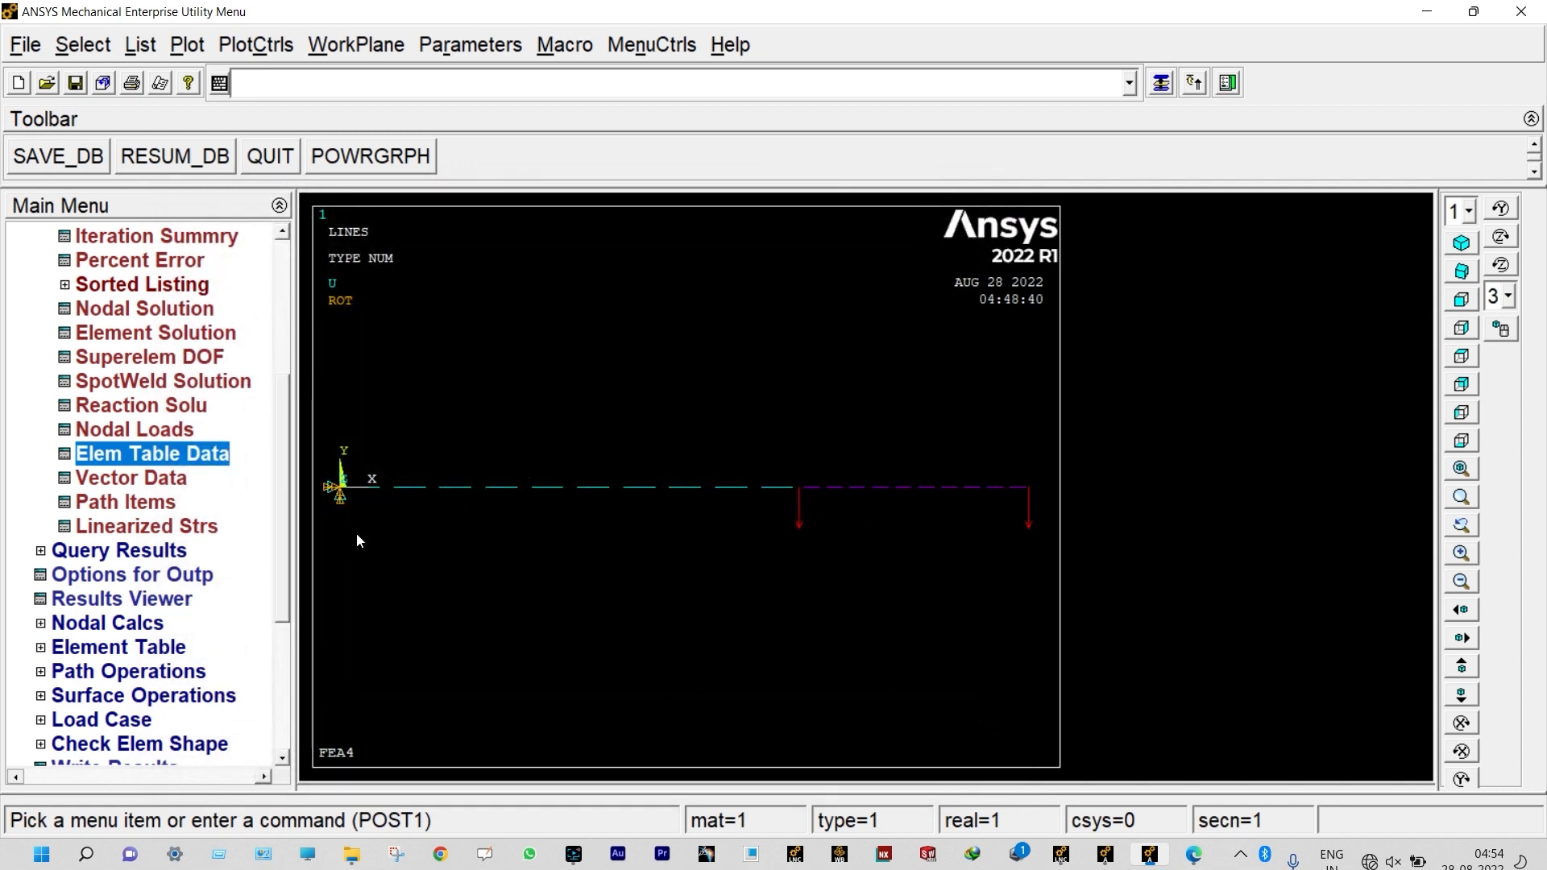
Step: Plot line-element results with SMIS2 at node I and SMIS15 at node J, and compare with the bending moment diagram in UDEMY10.pdf
scroll(89, 233, "up", 1)
left_click(88, 233)
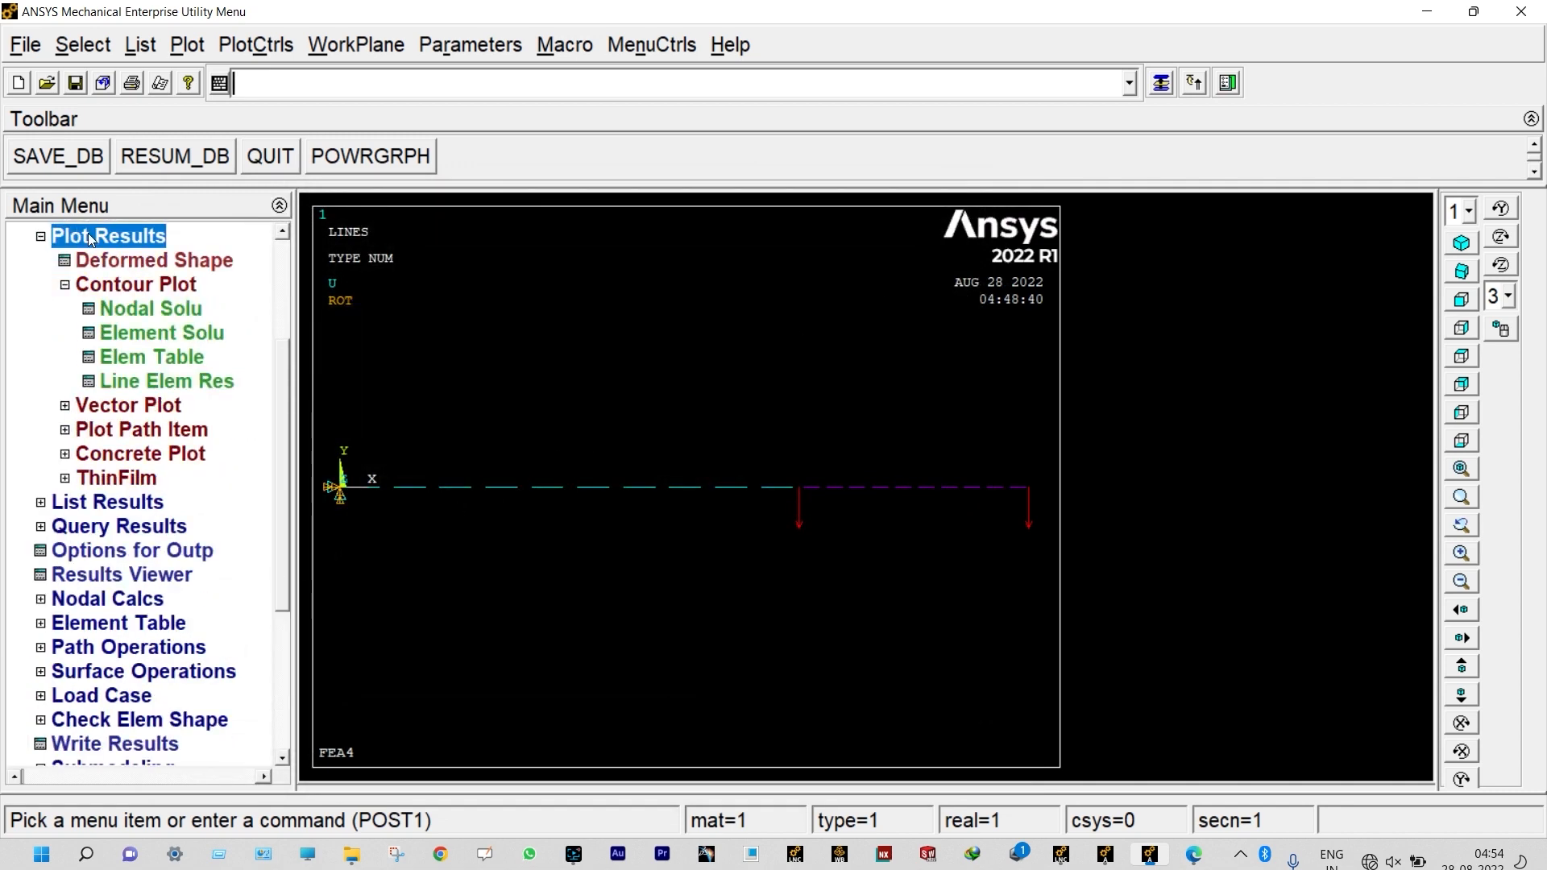
left_click(155, 385)
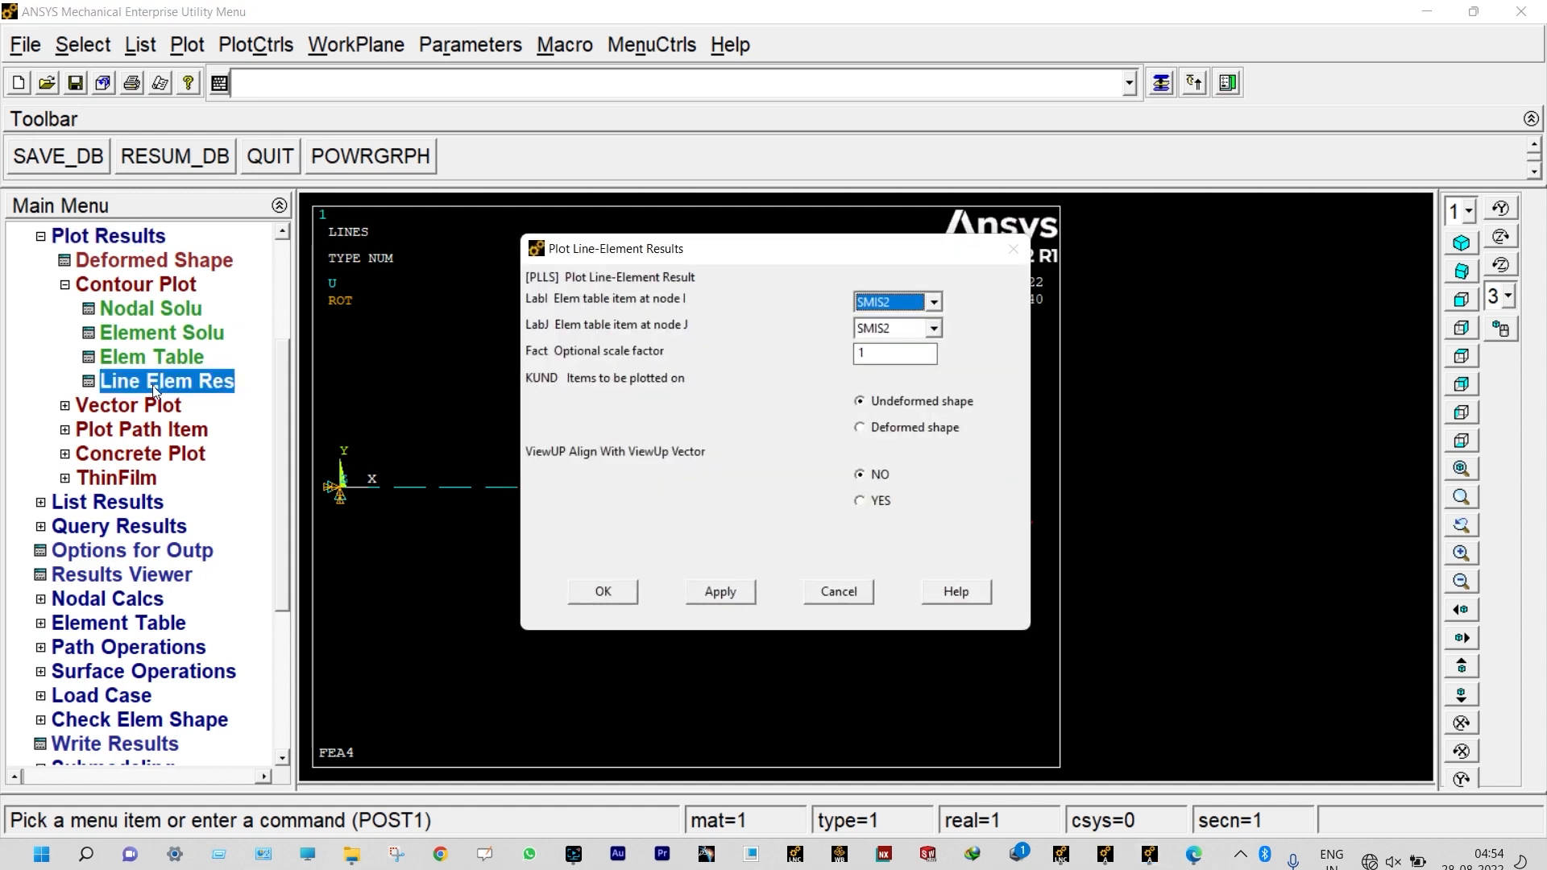
left_click(930, 327)
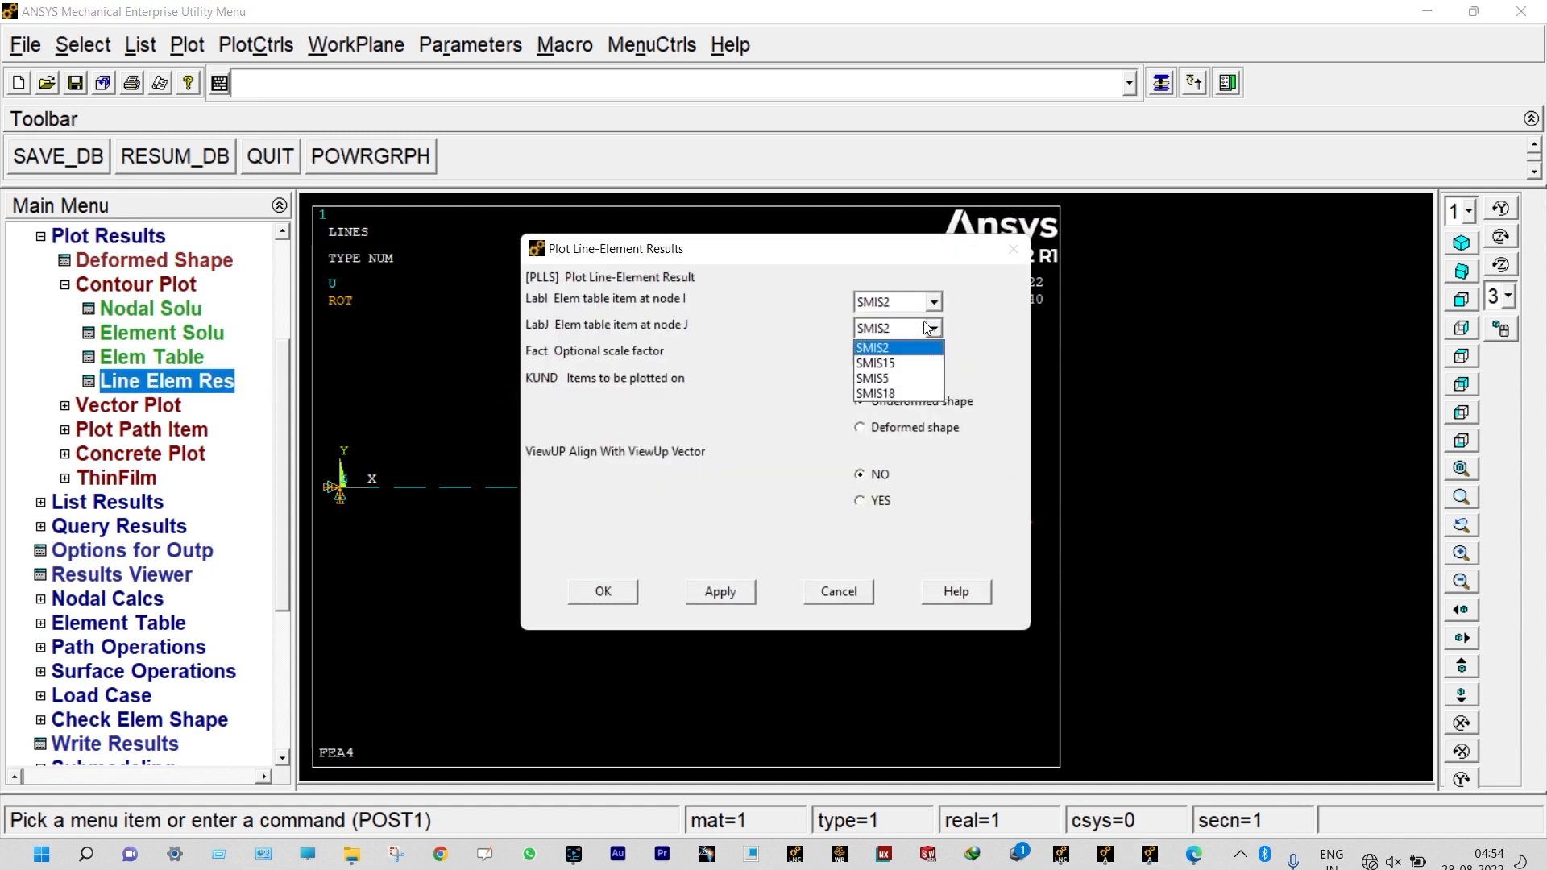
left_click(886, 356)
left_click(619, 598)
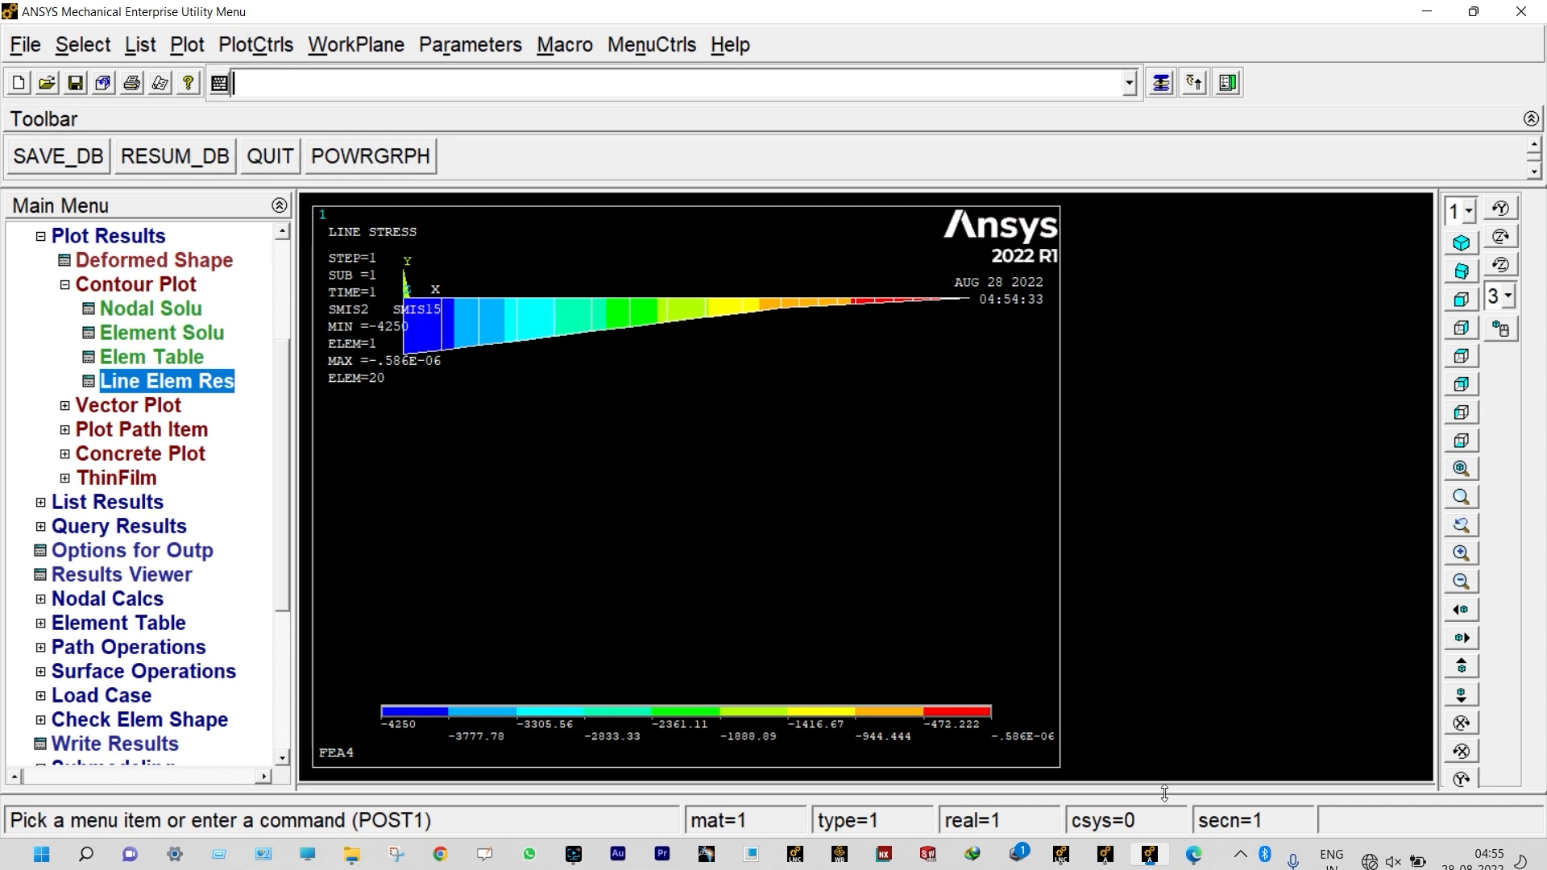
left_click(1193, 856)
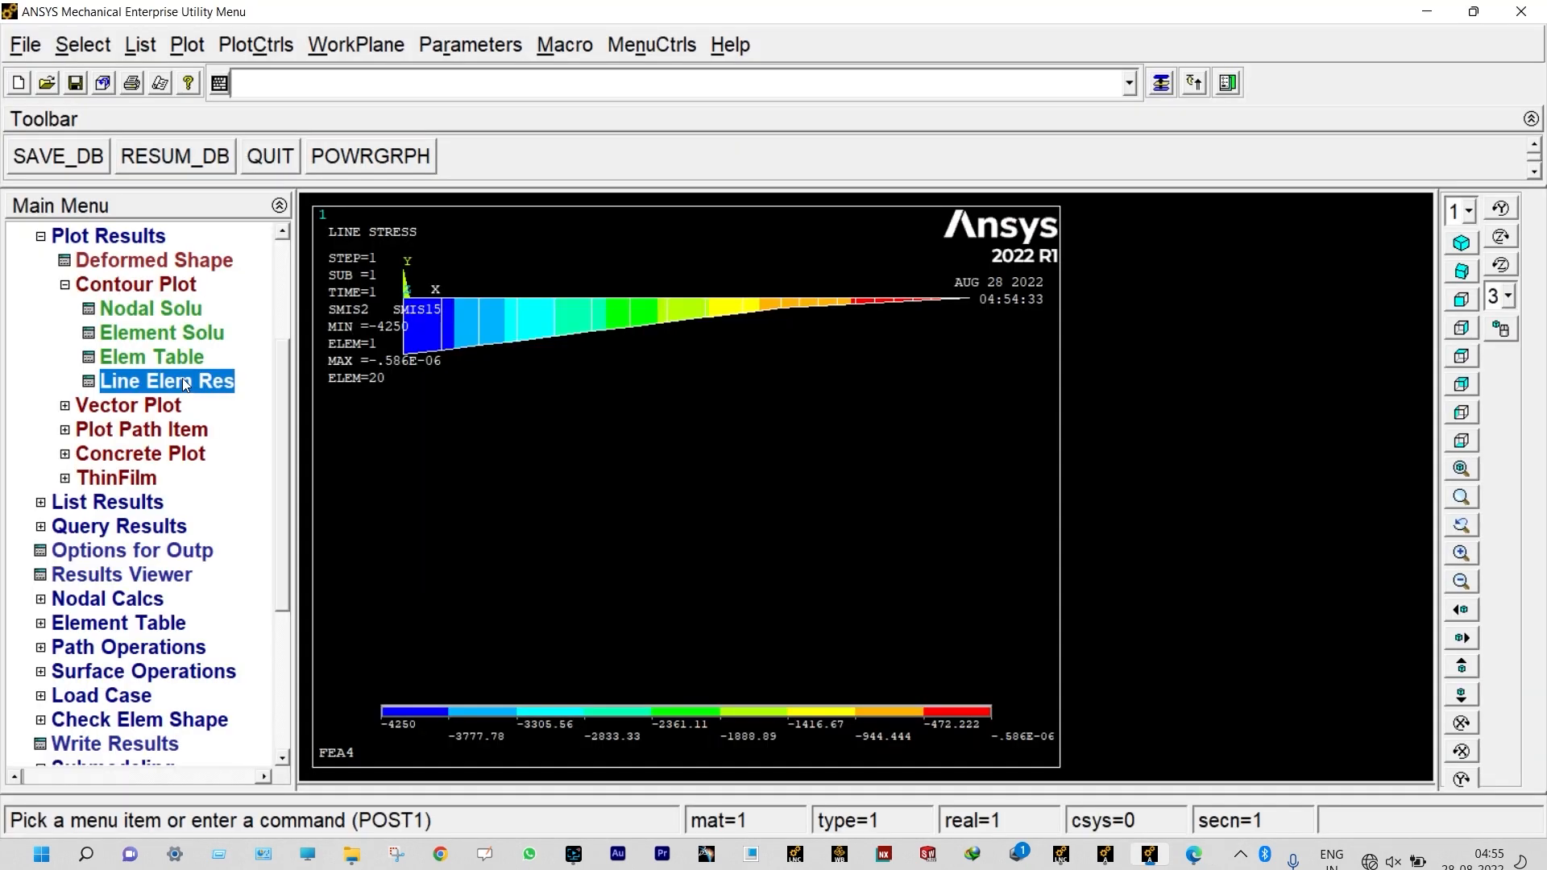
Step: Plot line-element results with SMIS5 at node I and SMIS18 at node J, and compare with the shear force diagram in UDEMY10.pdf
left_click(184, 381)
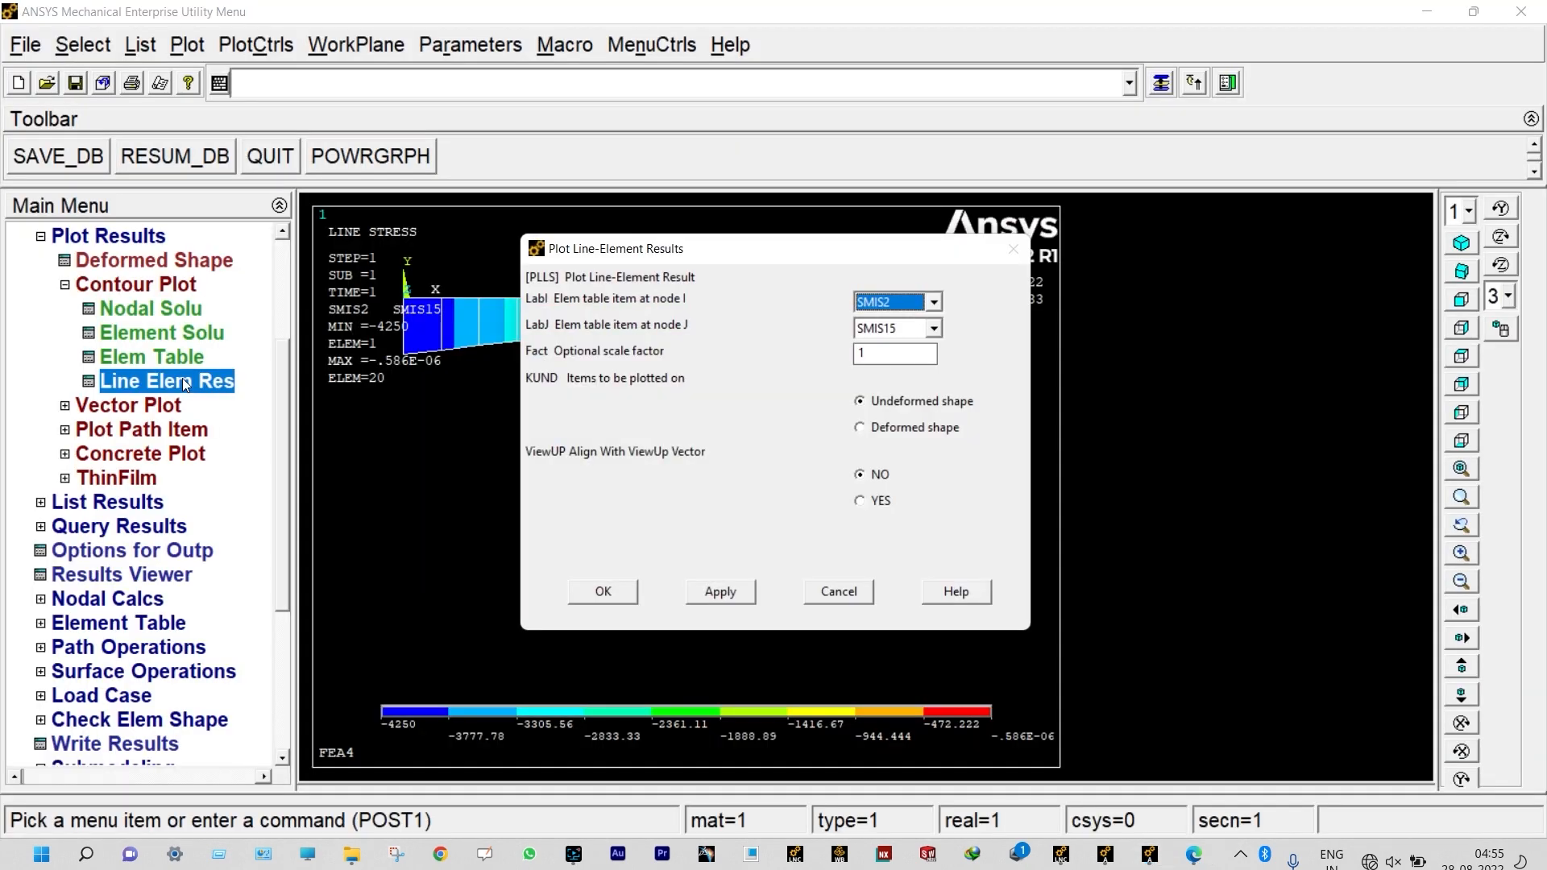
left_click(925, 302)
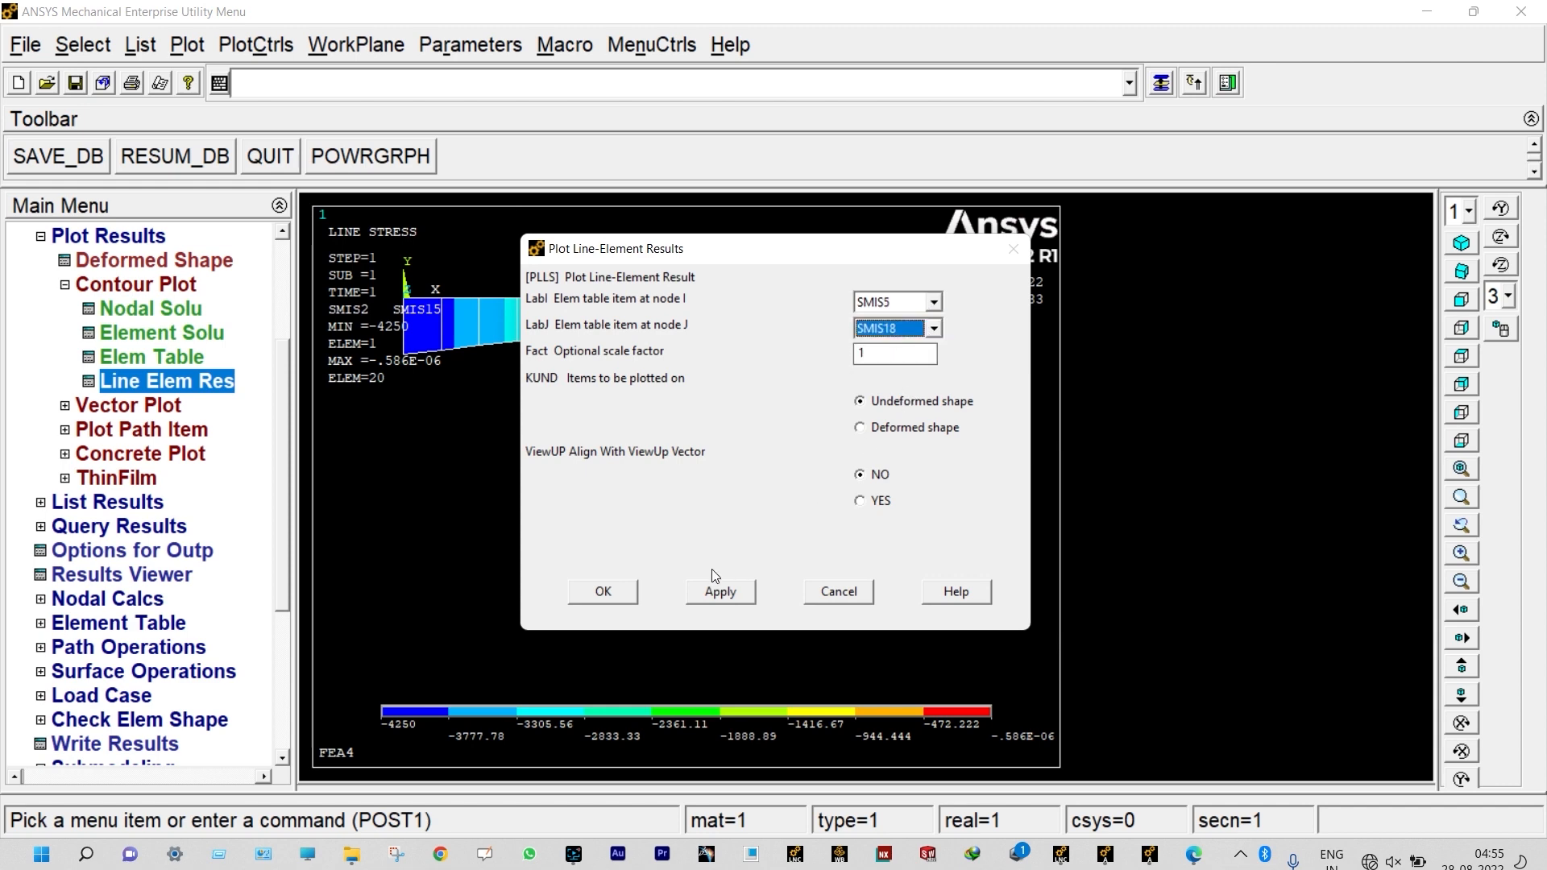
left_click(604, 595)
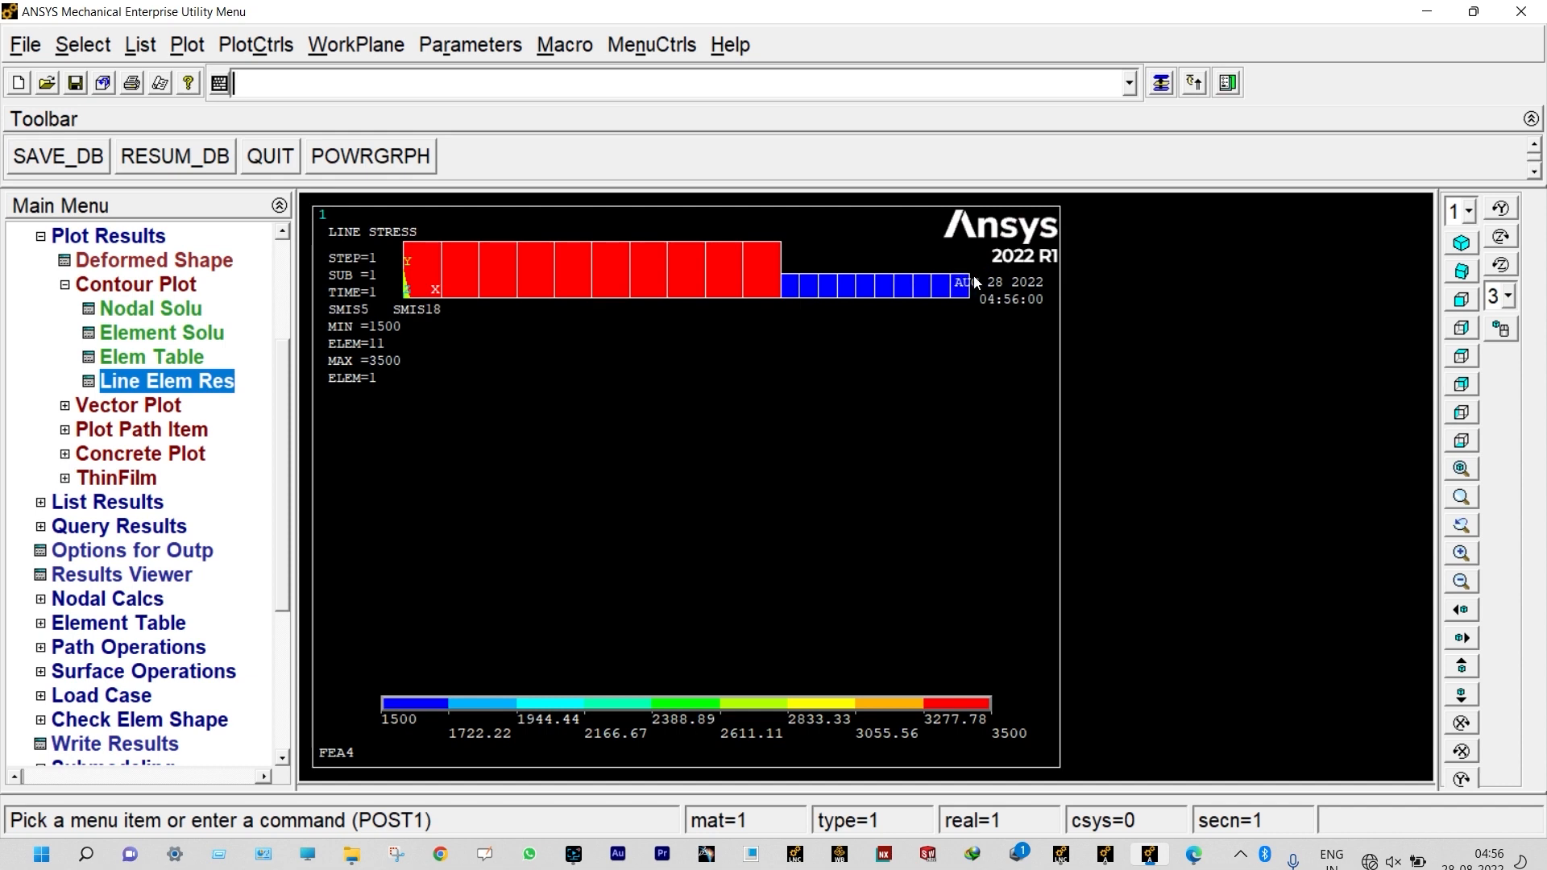
left_click(1198, 855)
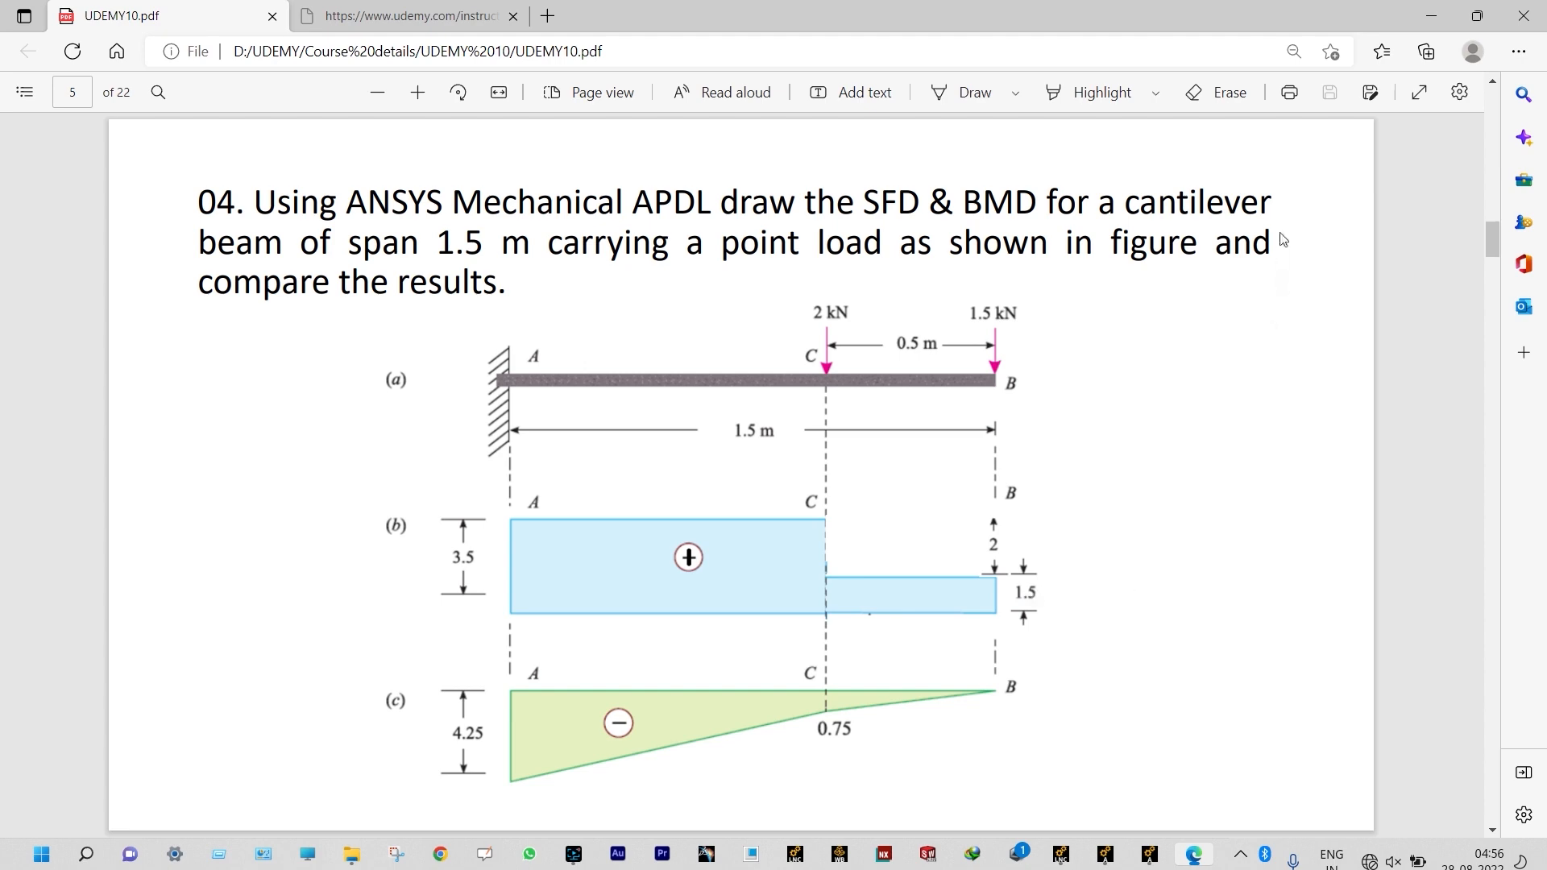
left_click(1430, 16)
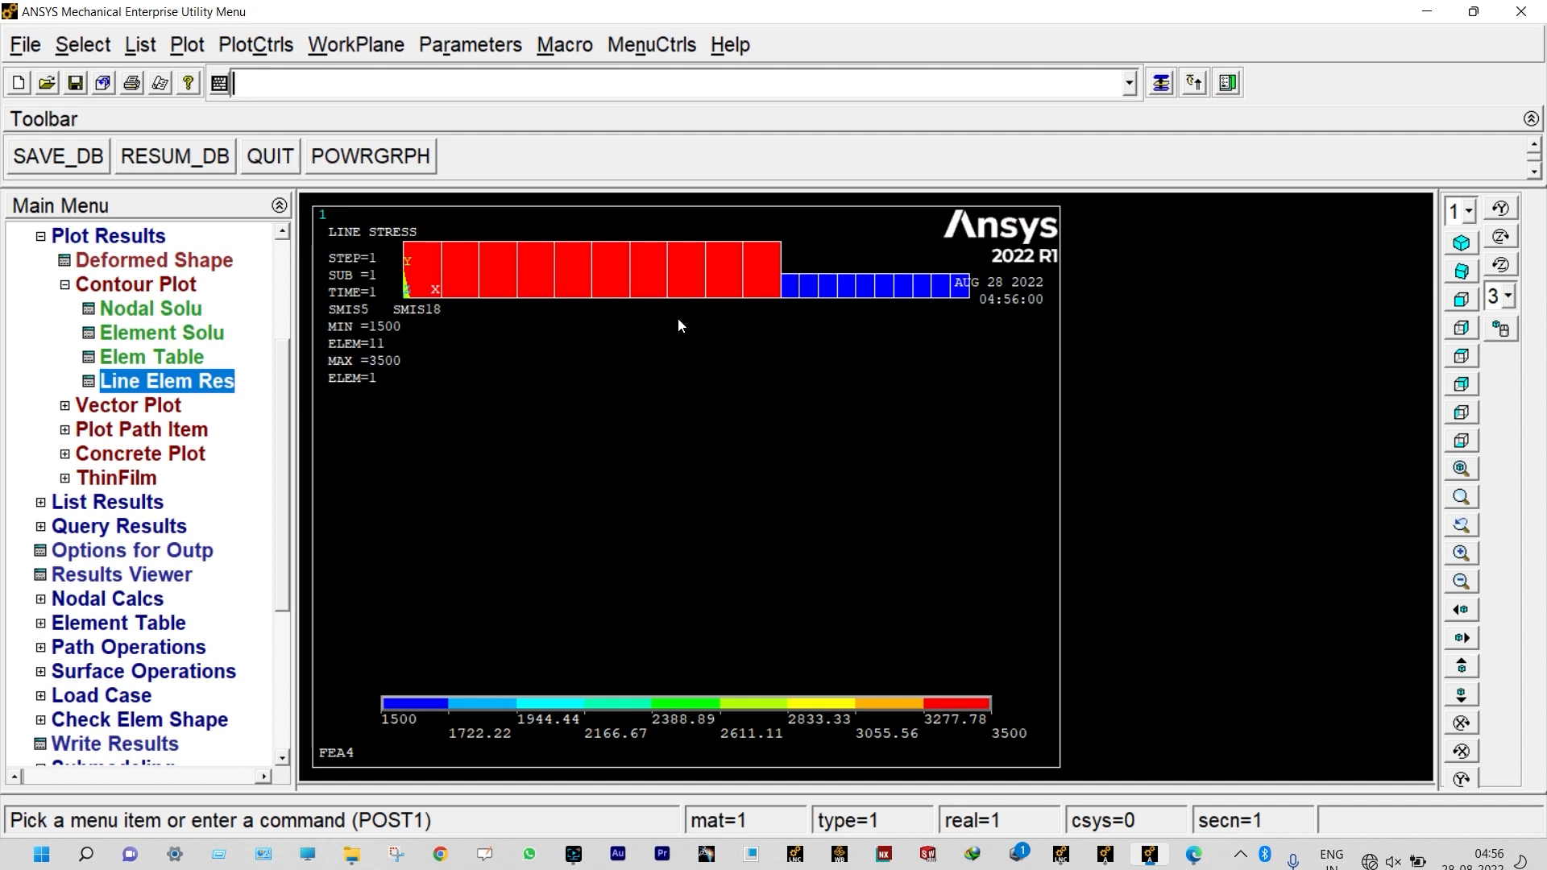
Step: Turn on the display of element shapes based on real constant descriptions in the size and shape settings
scroll(699, 213, "down", 1)
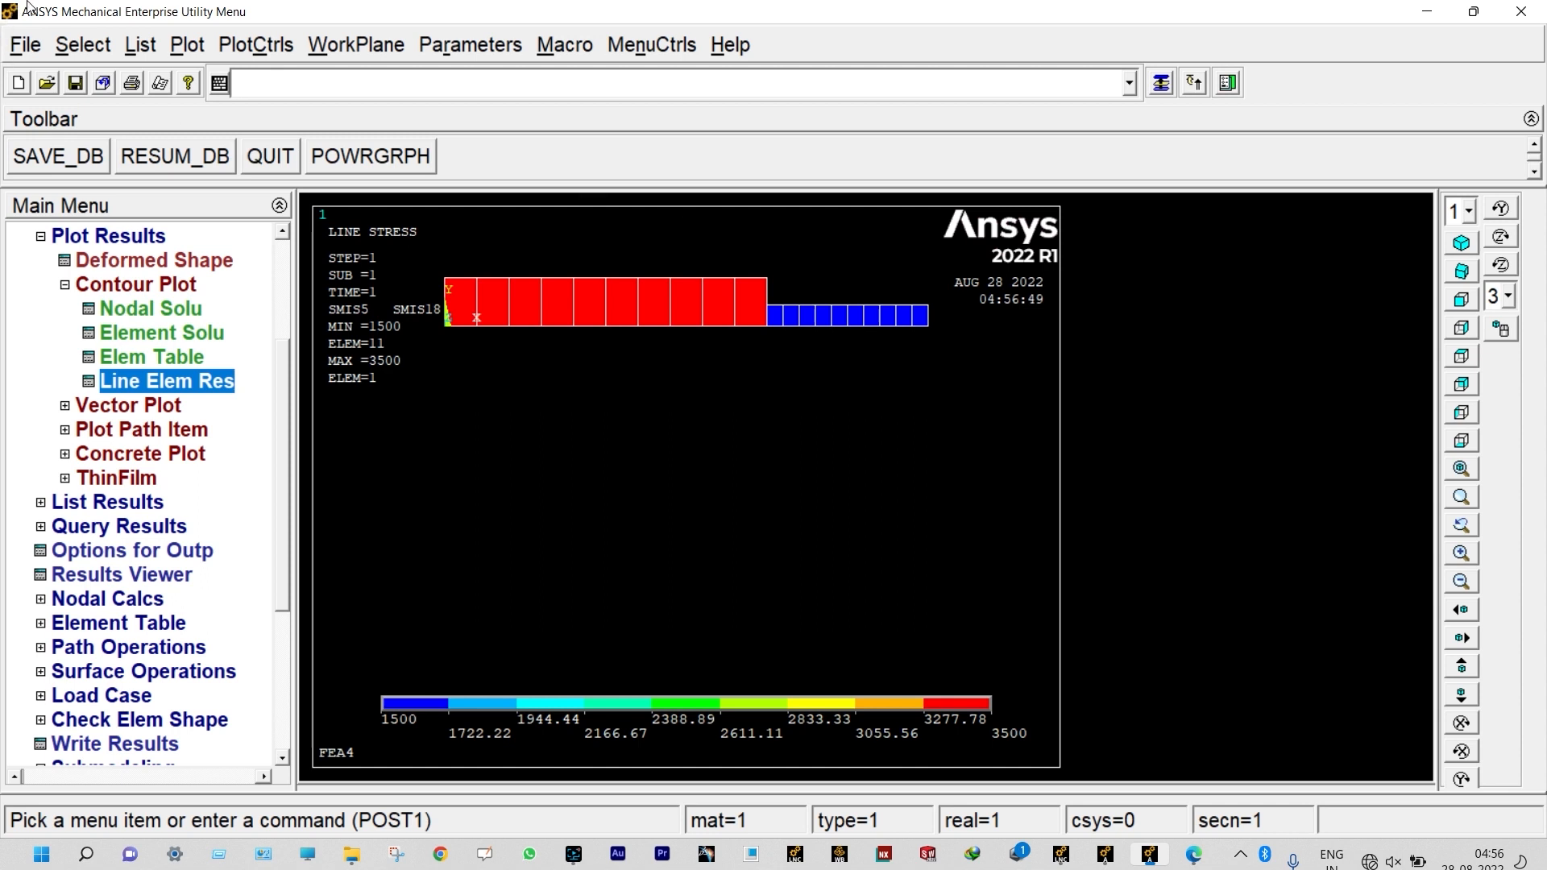
left_click(258, 45)
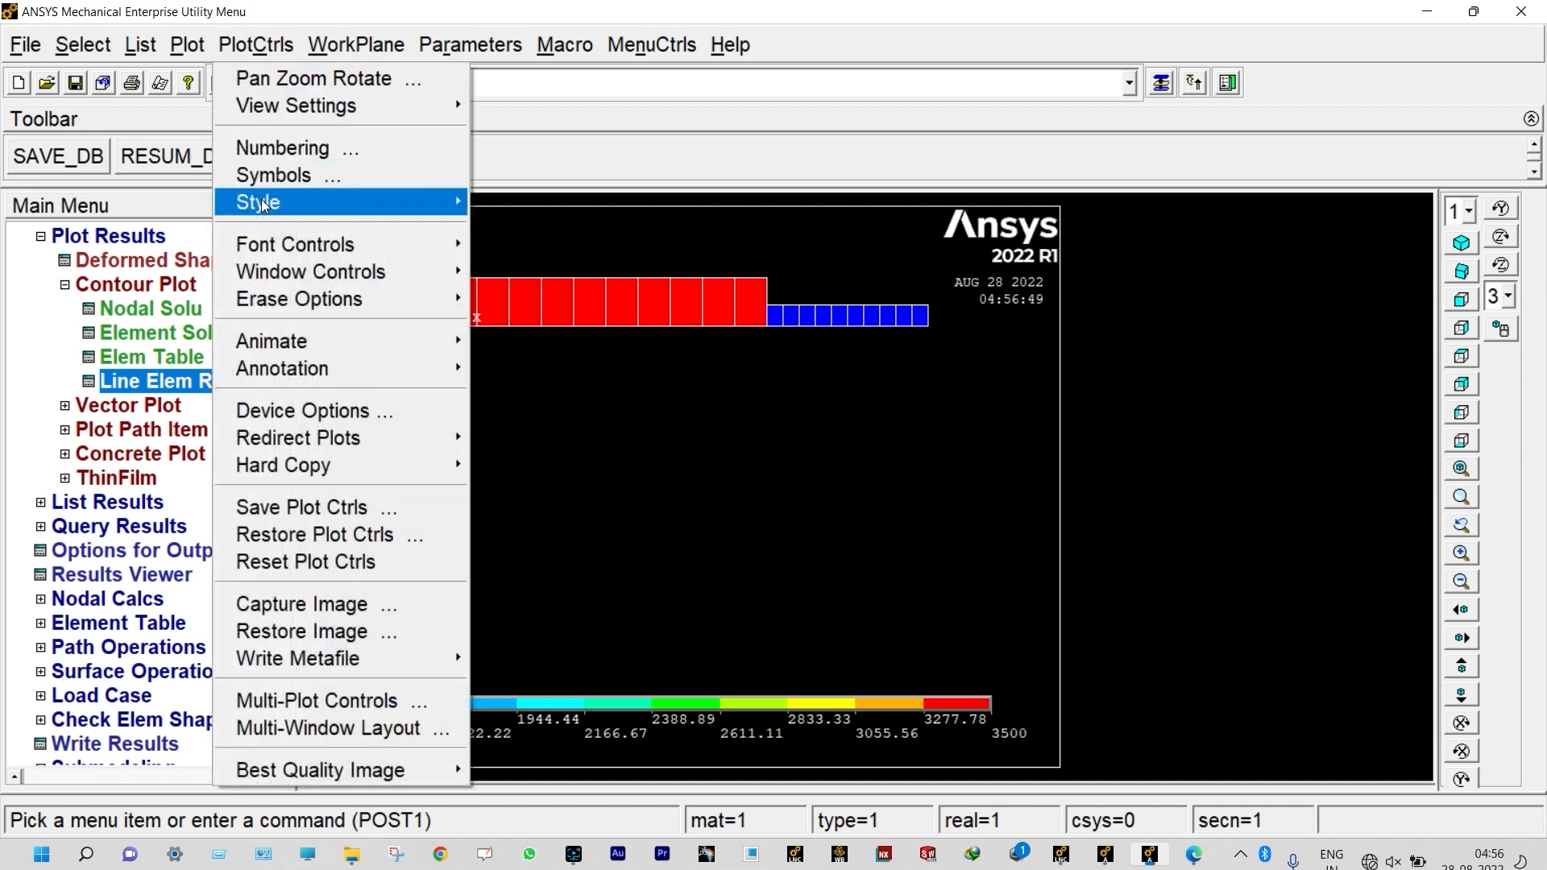
mouse_move(265, 203)
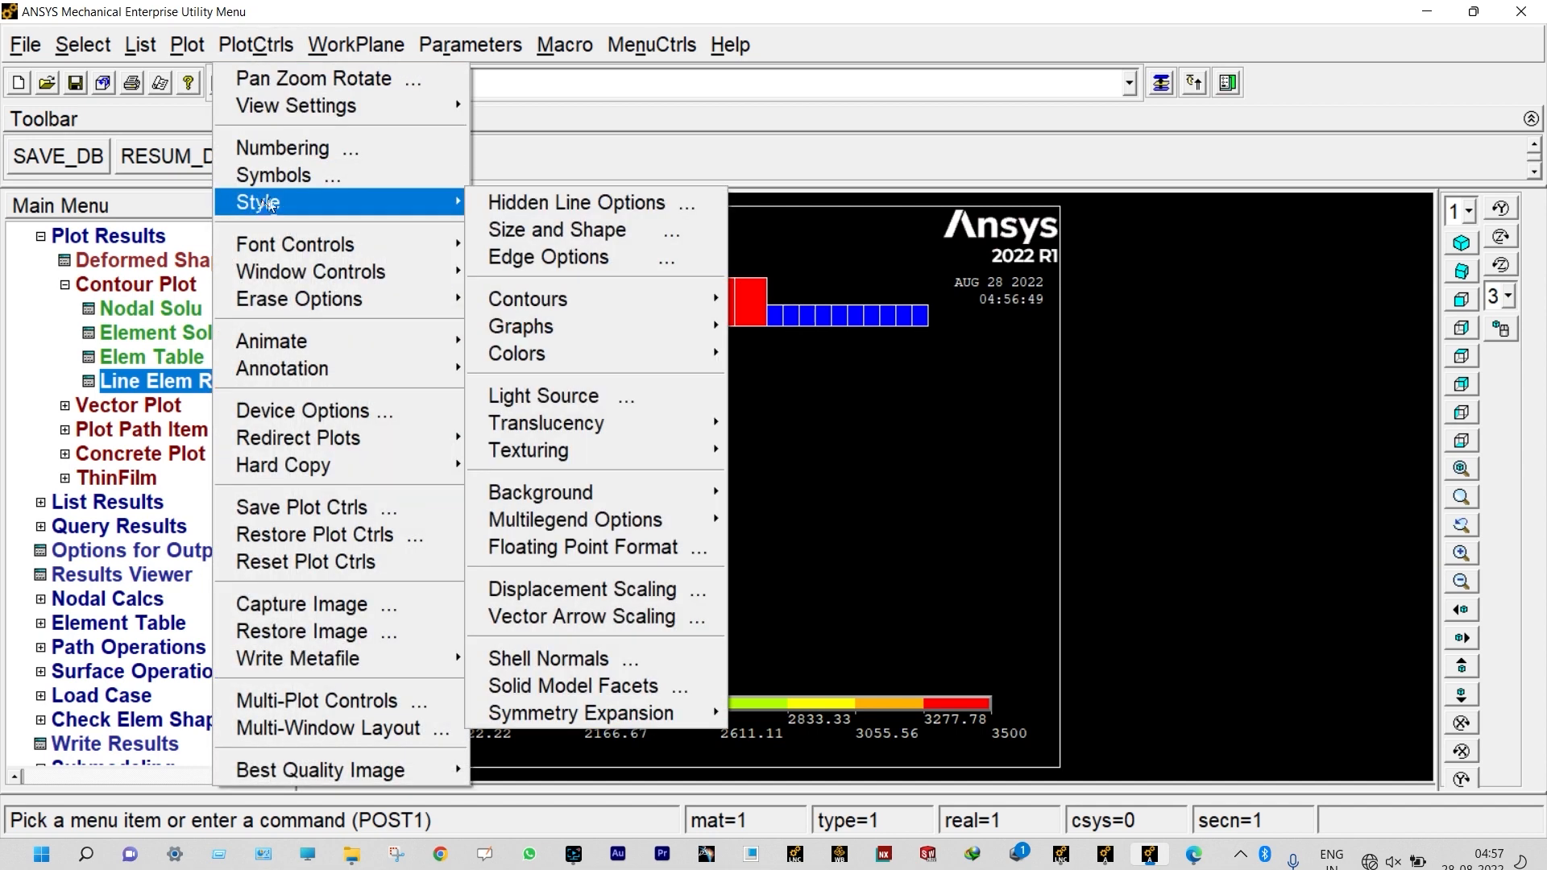
left_click(583, 229)
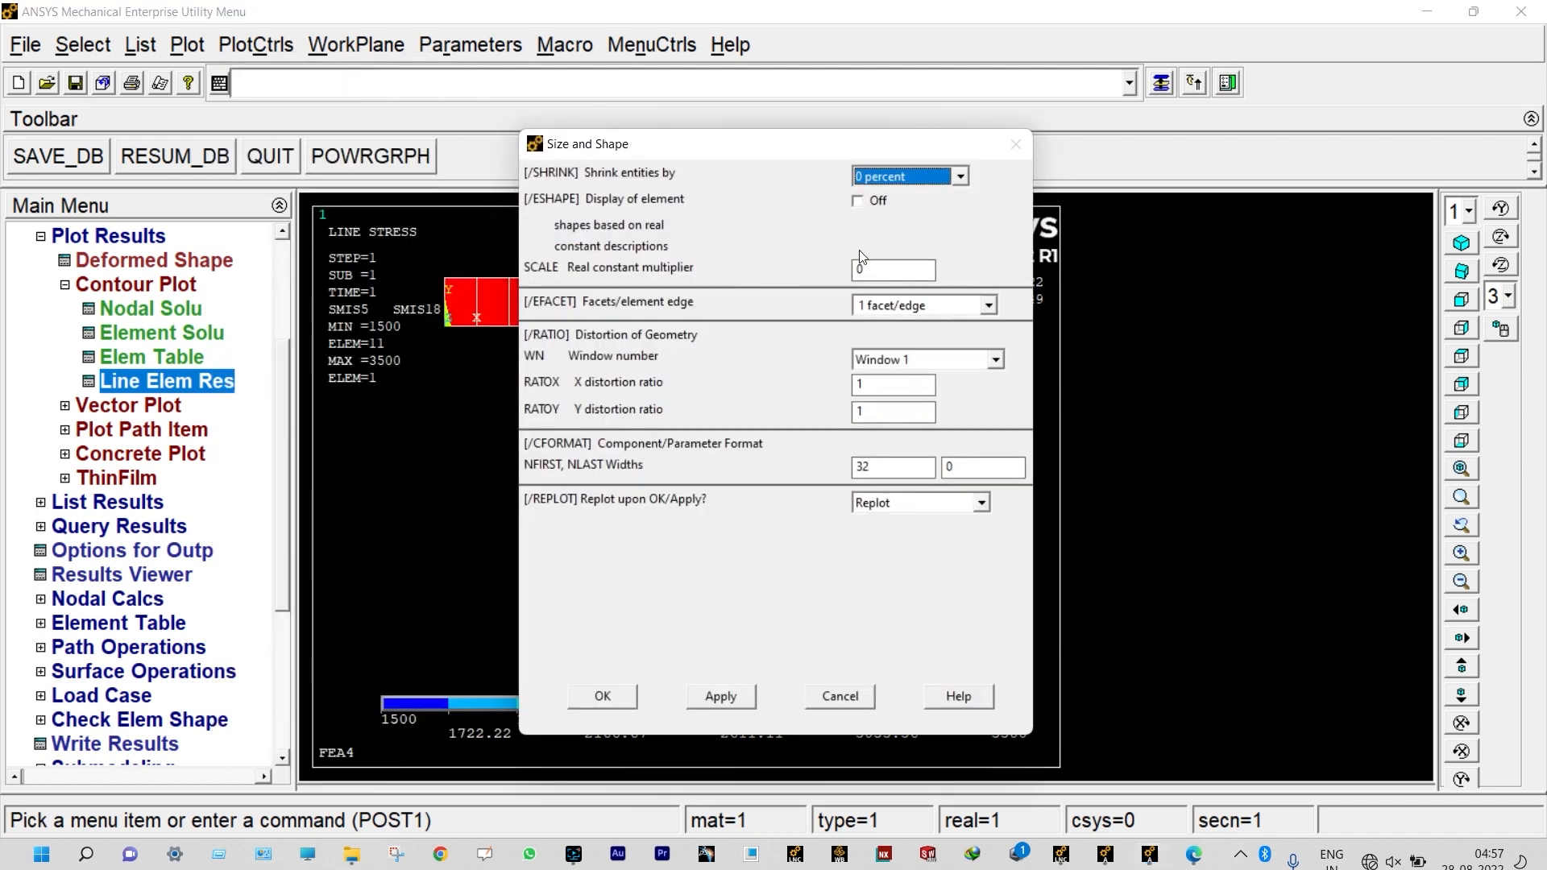
left_click(860, 203)
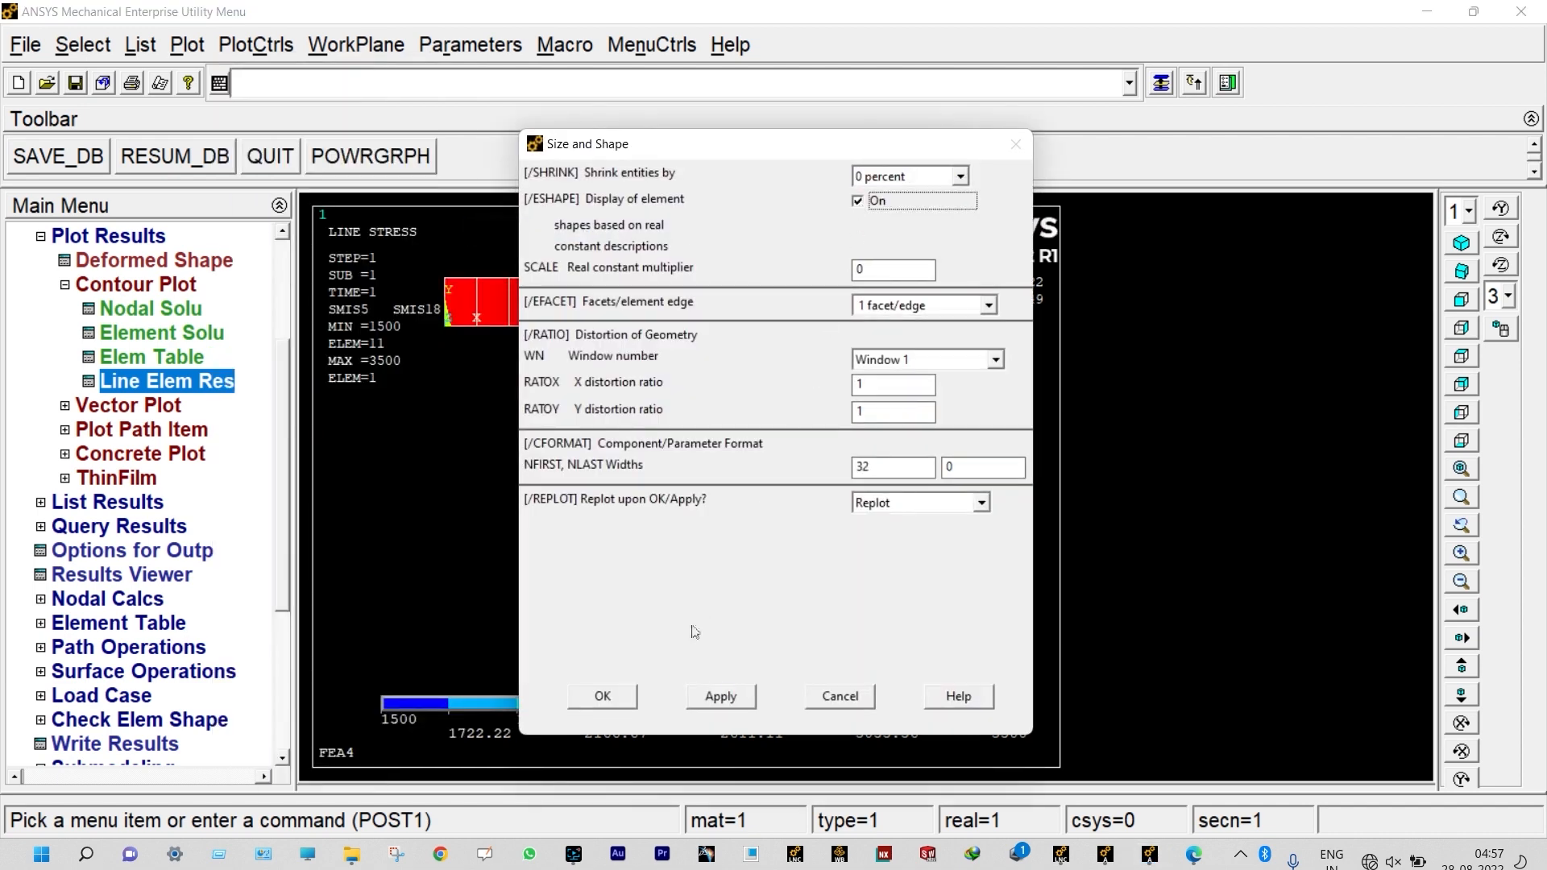
left_click(622, 695)
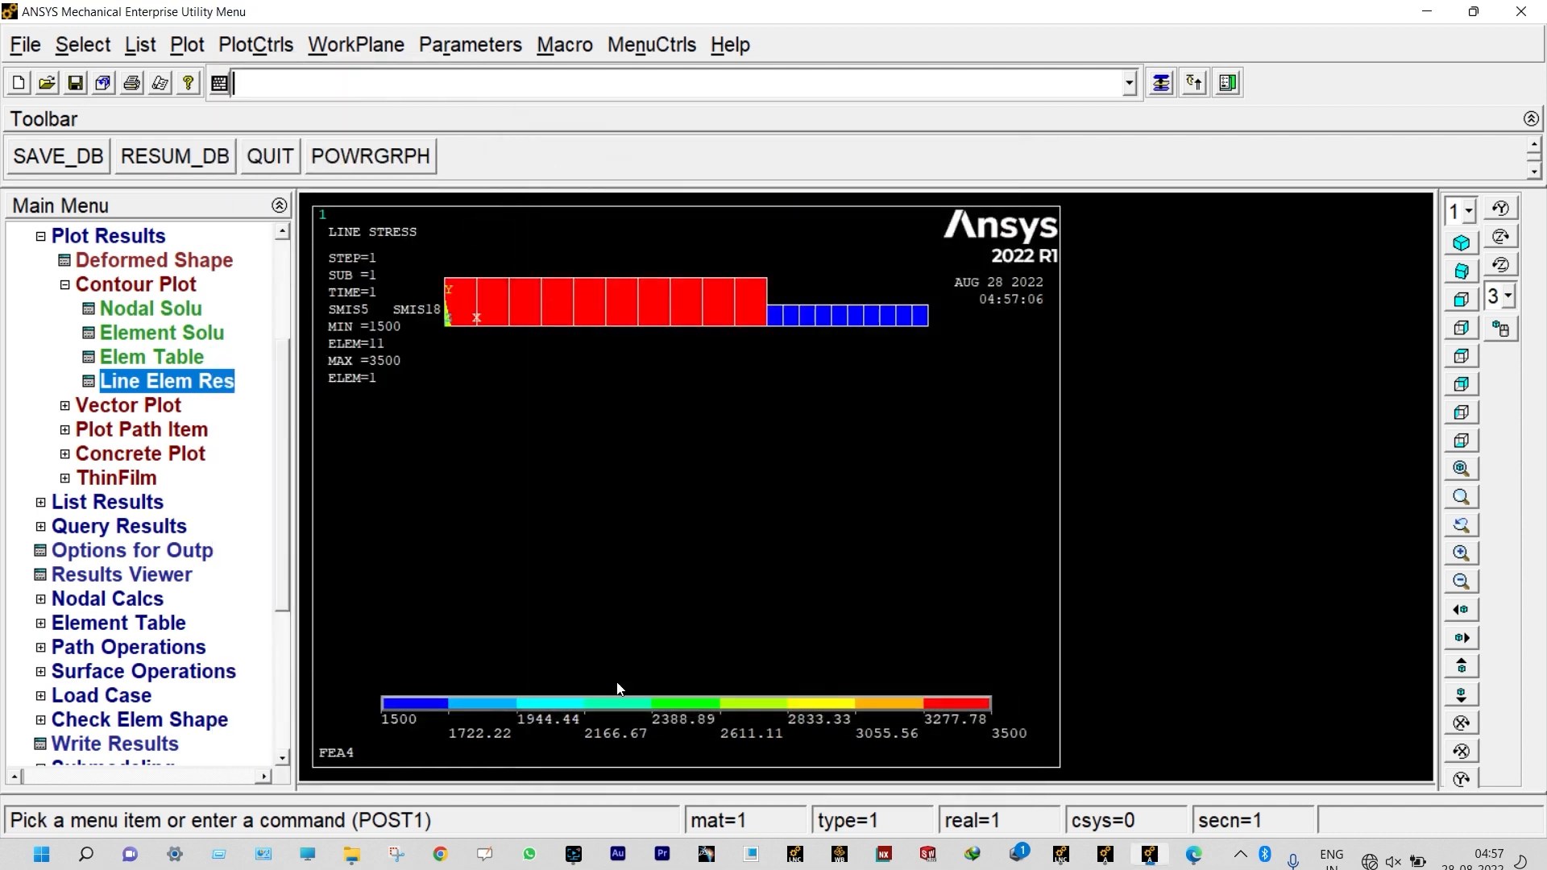
Step: Plot the elements in an oblique view and examine the beam's three-dimensional shape and element divisions
left_click(190, 44)
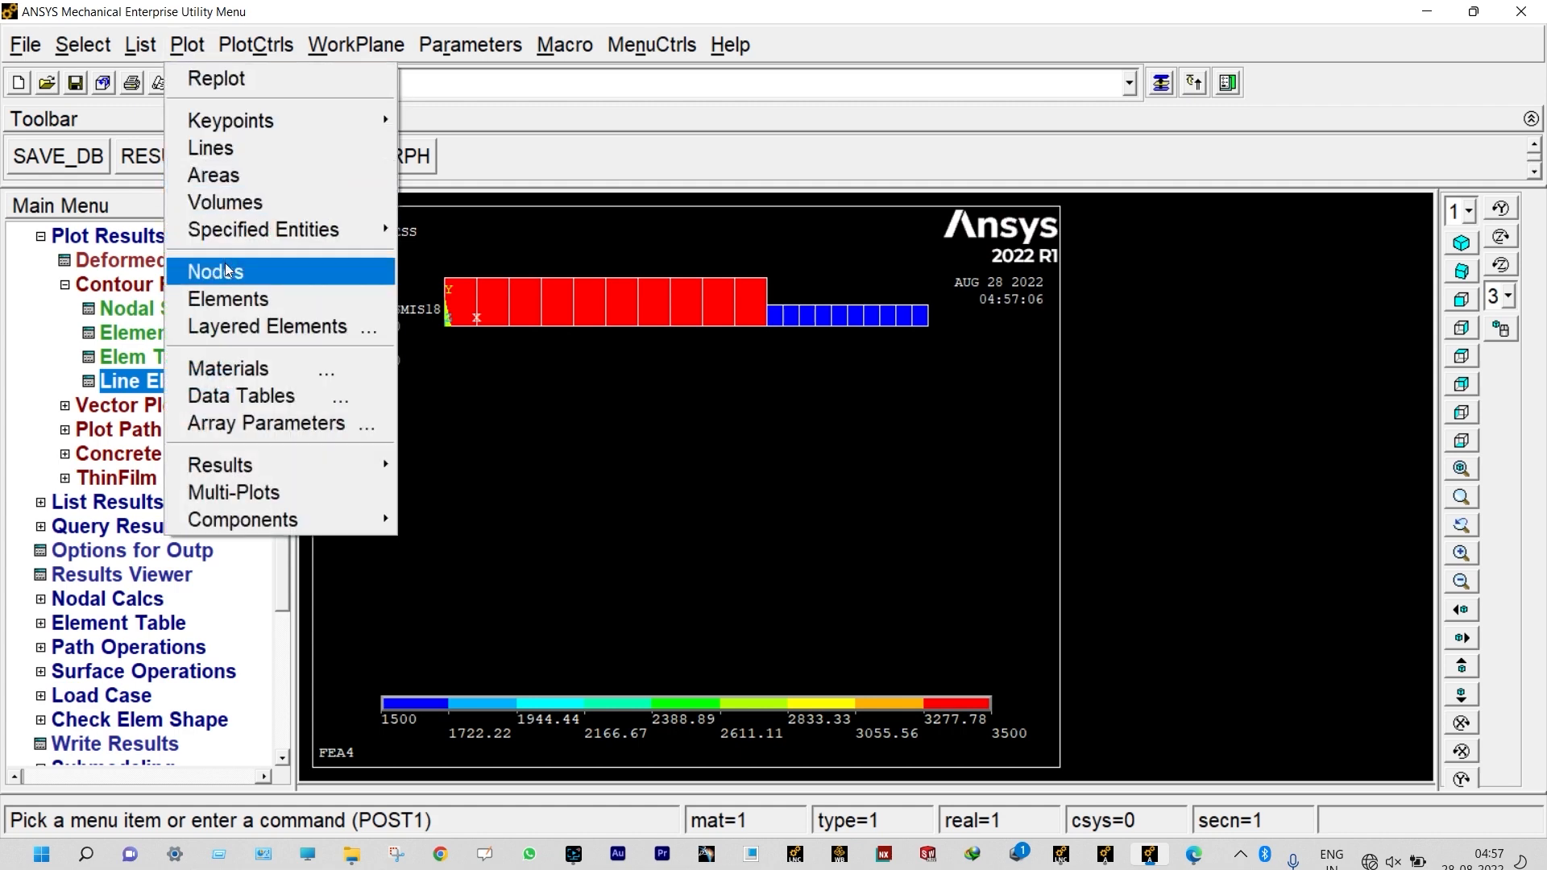
left_click(228, 299)
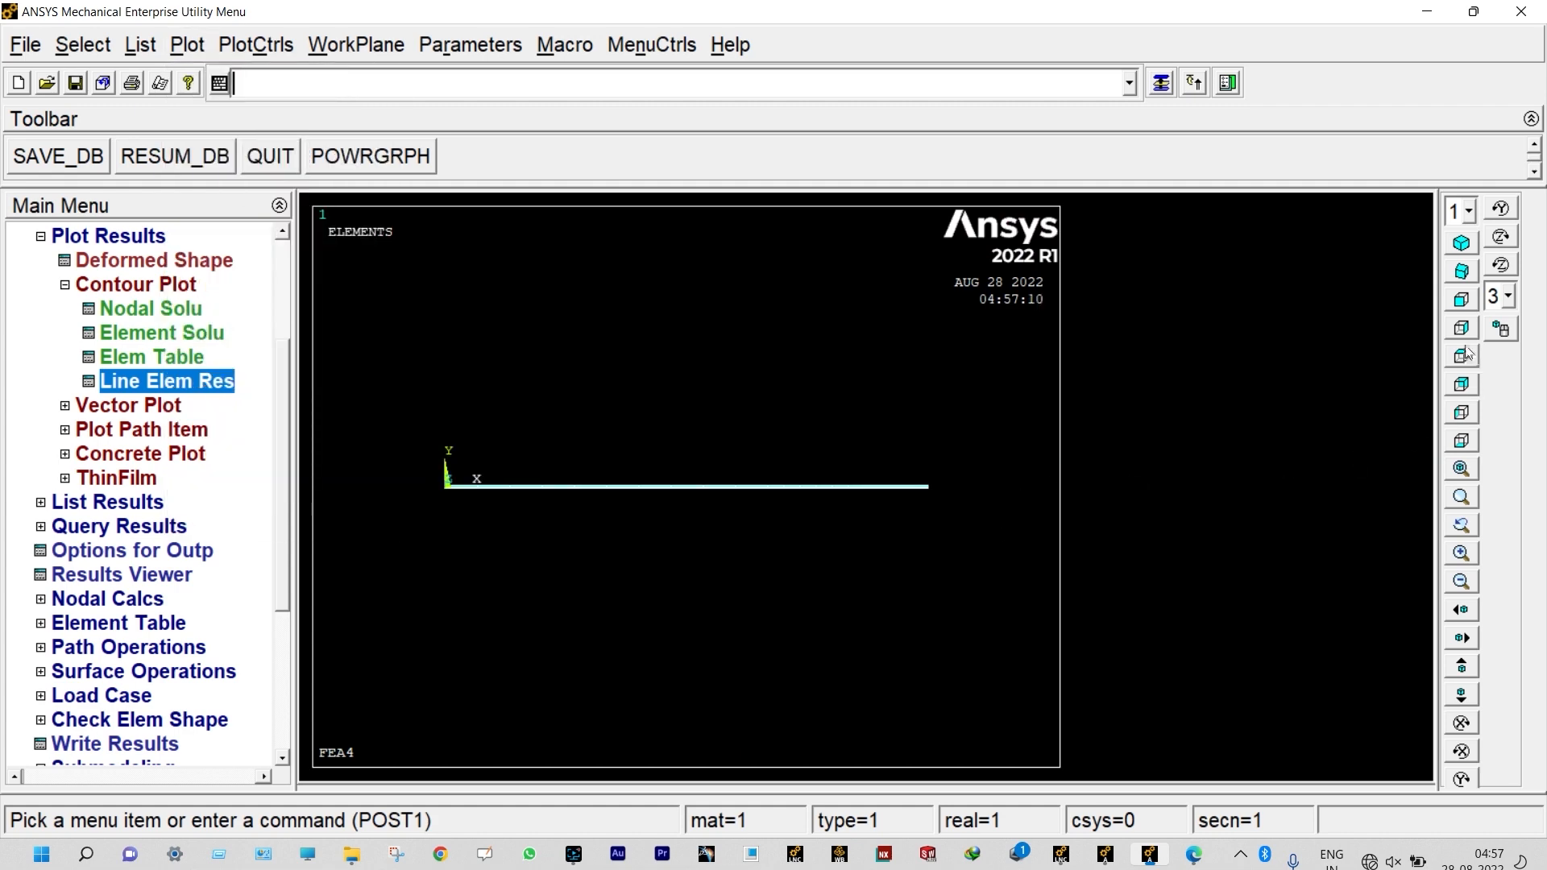
left_click(1462, 272)
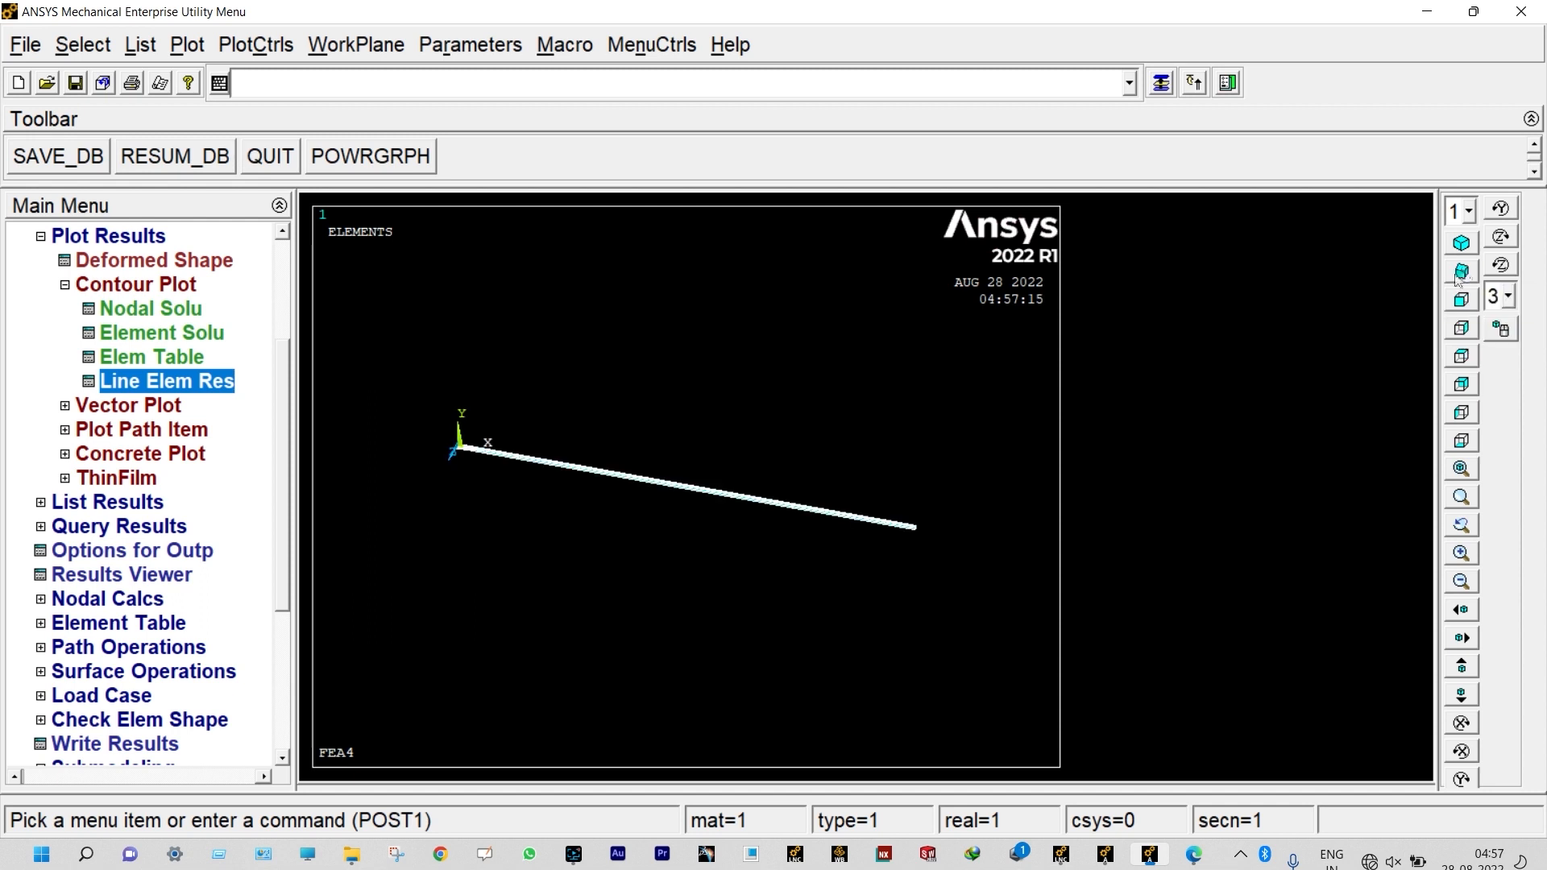
scroll(926, 538, "up", 5)
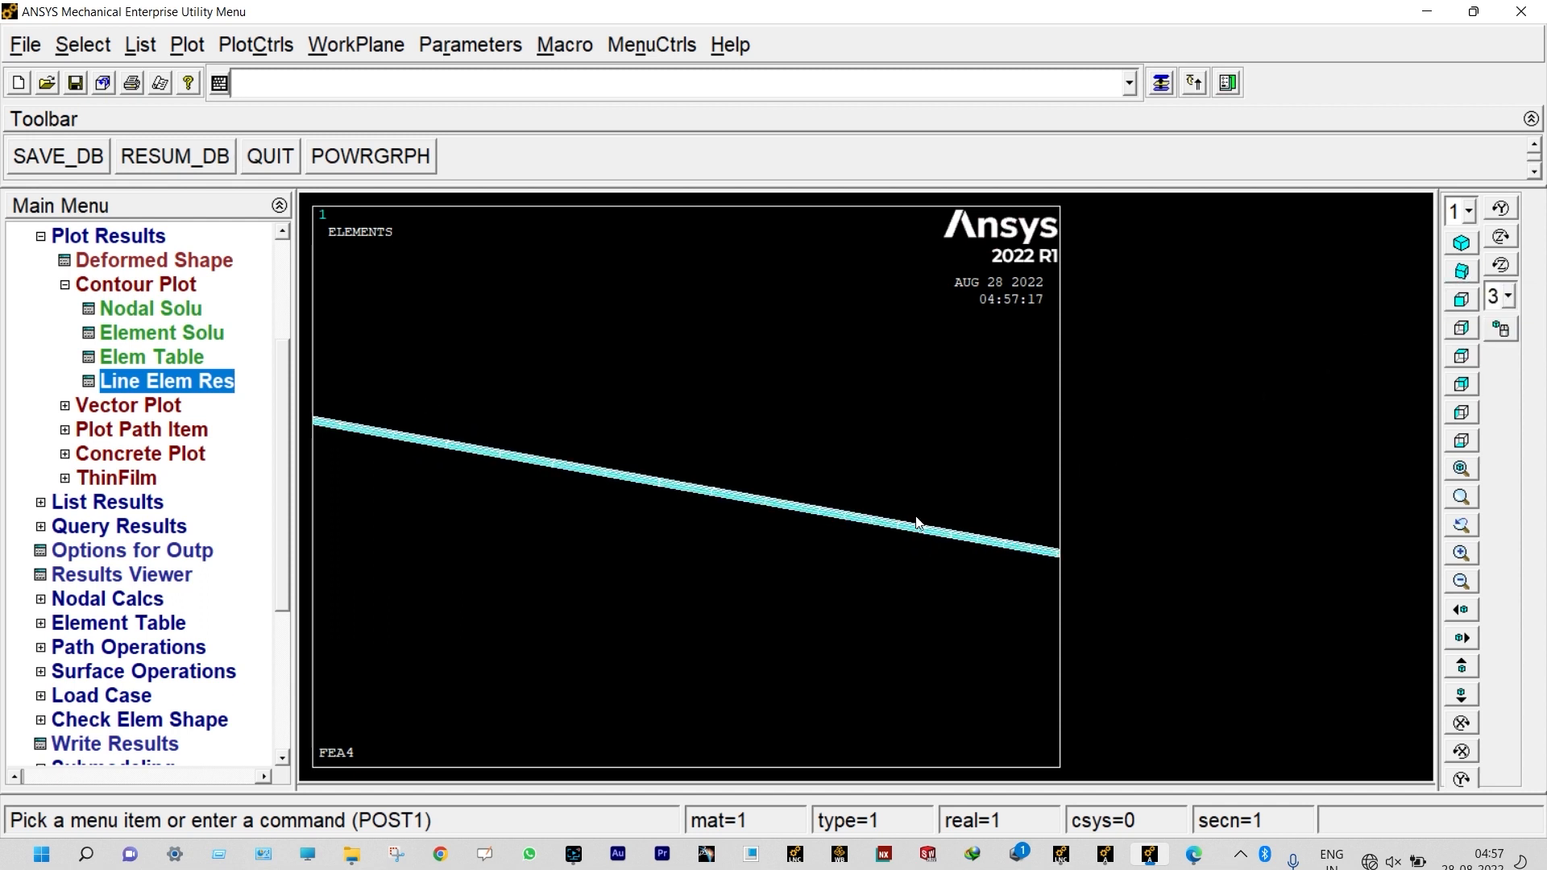
scroll(834, 520, "up", 5)
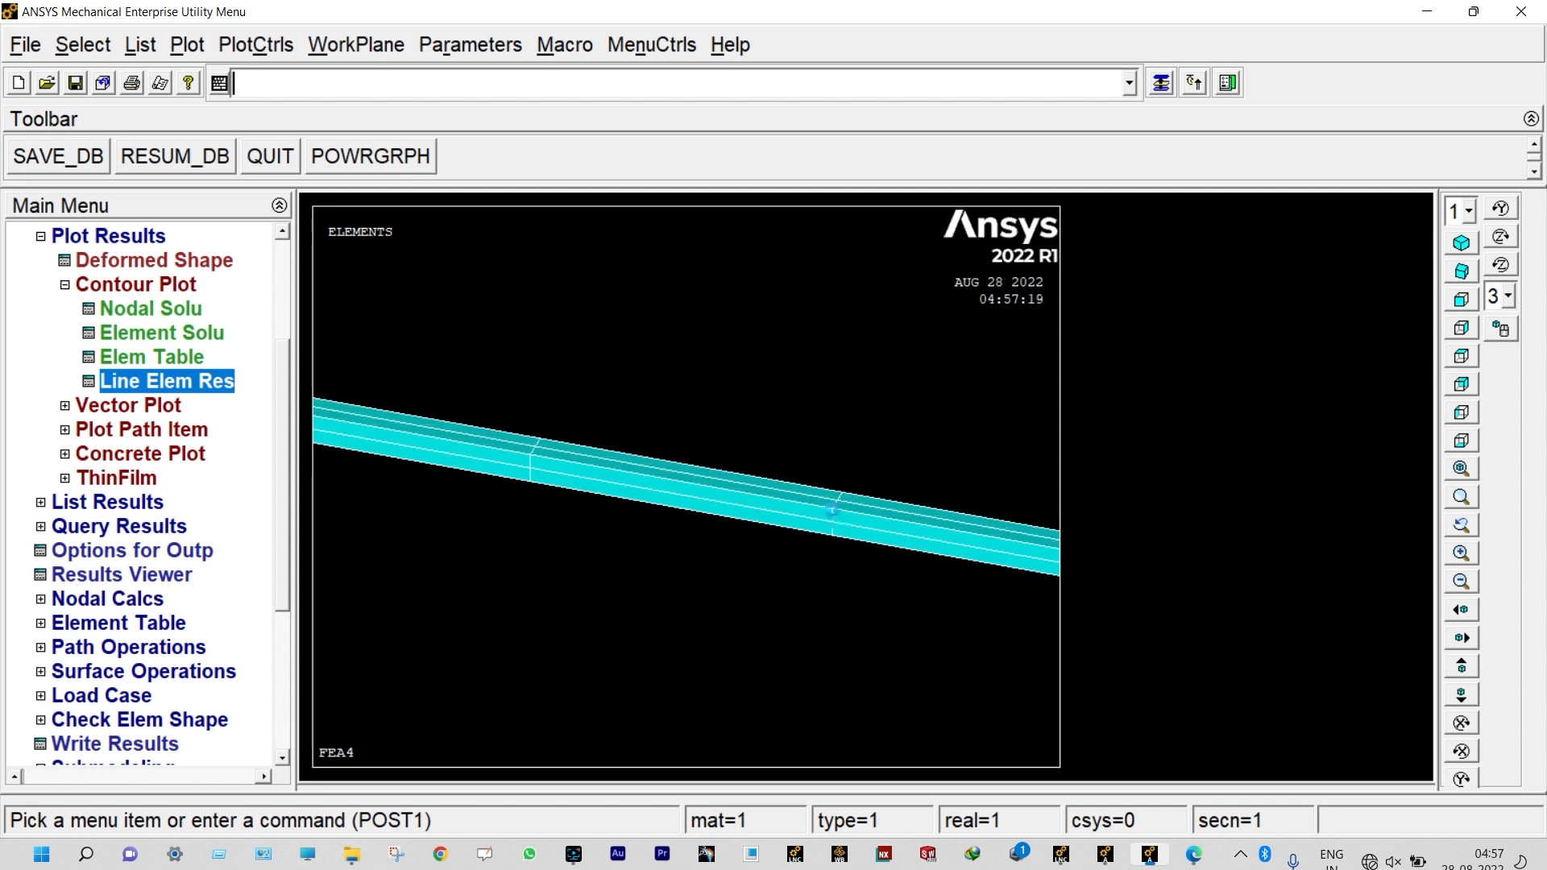
scroll(834, 513, "up", 2)
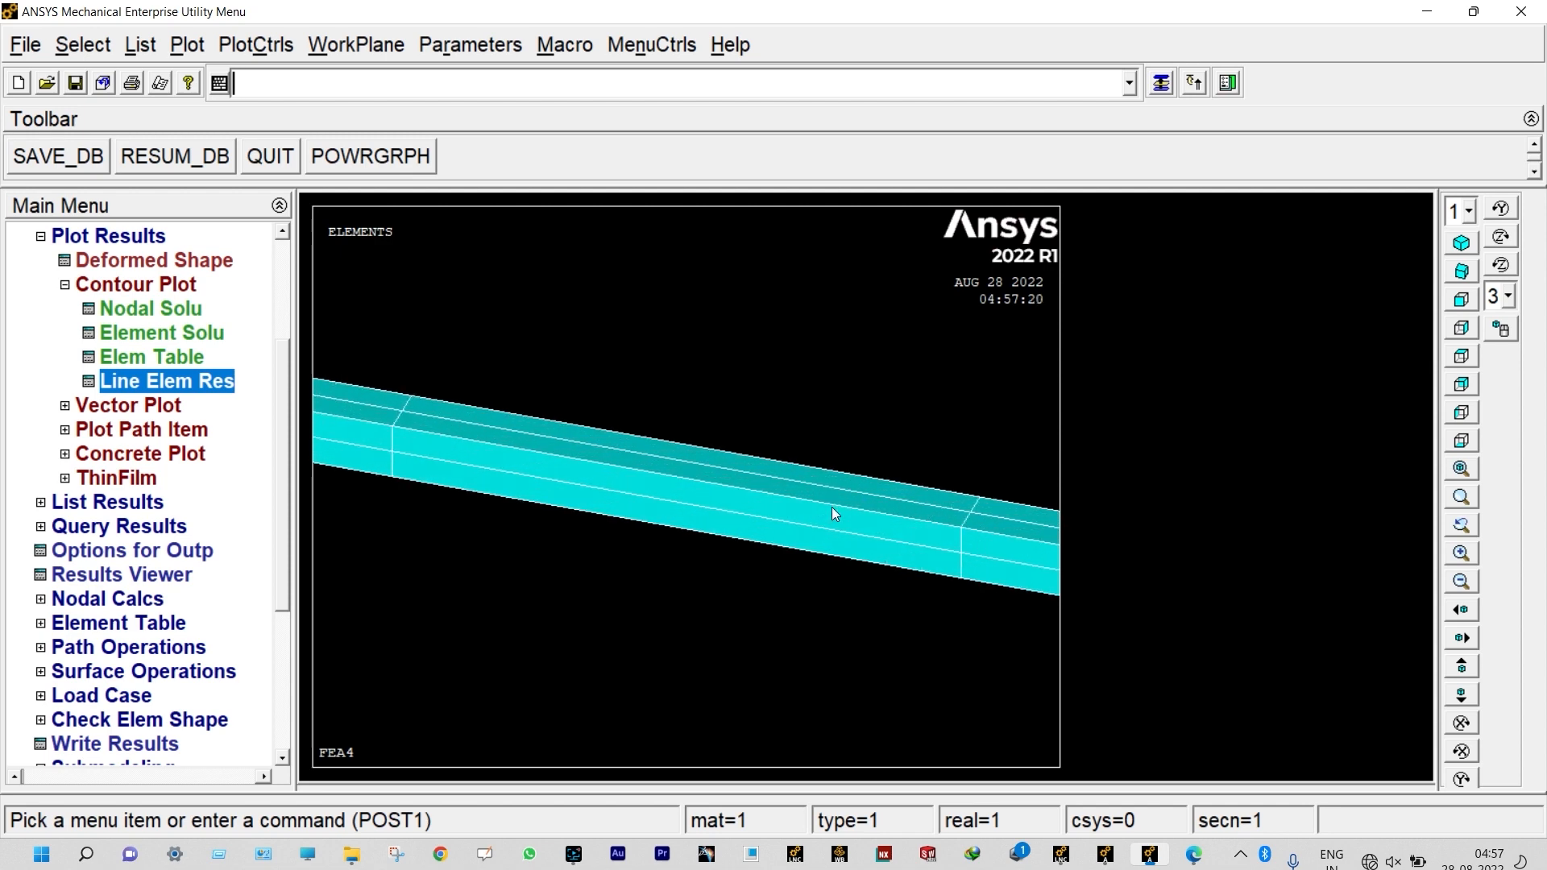
scroll(831, 506, "down", 6)
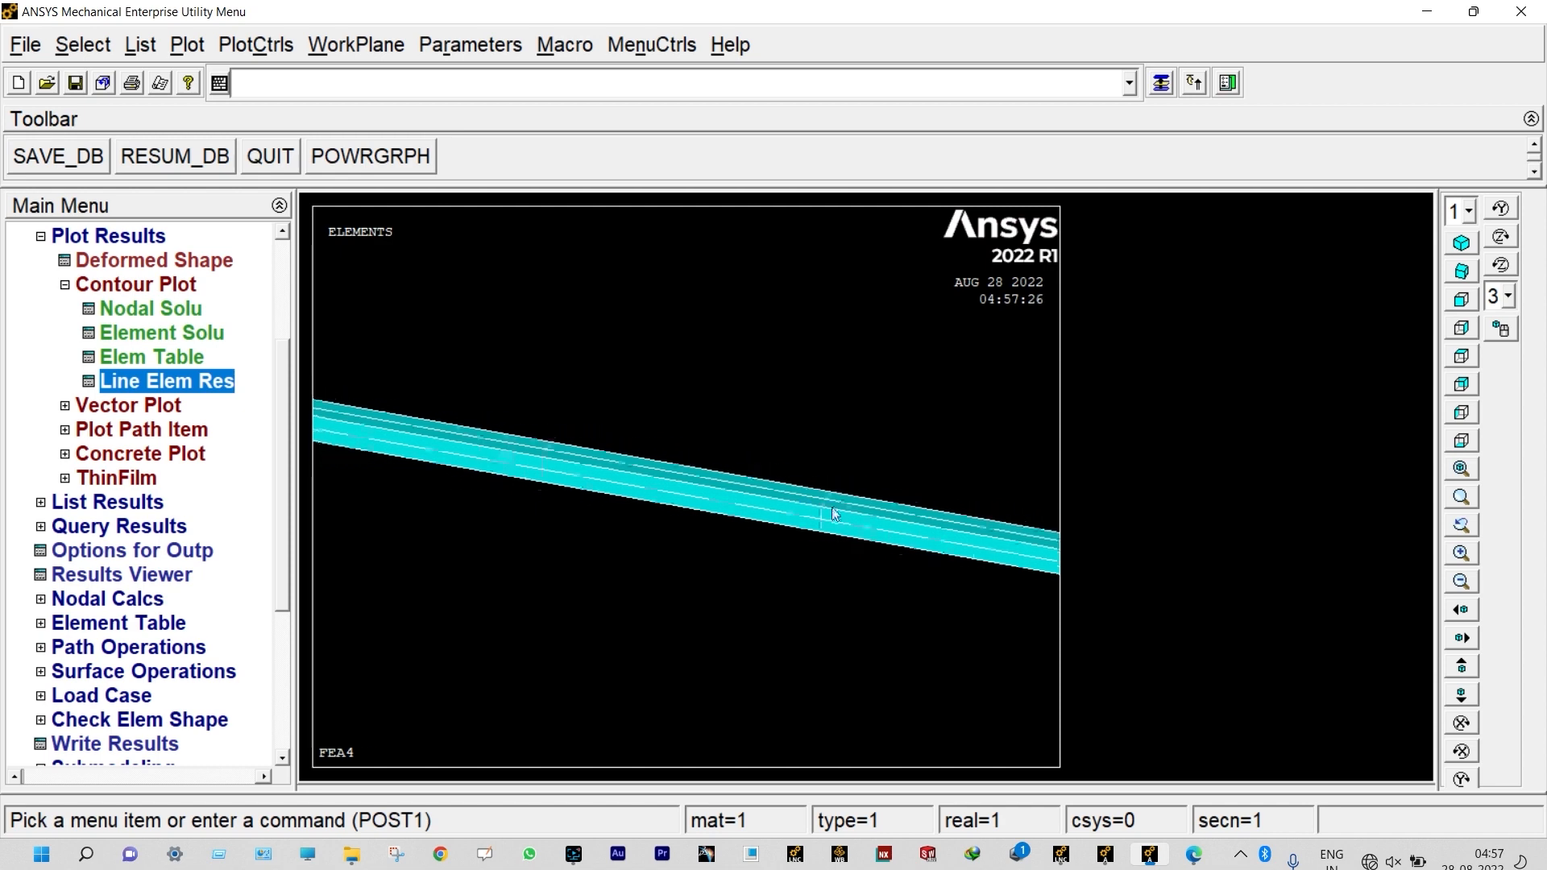
scroll(835, 507, "down", 2)
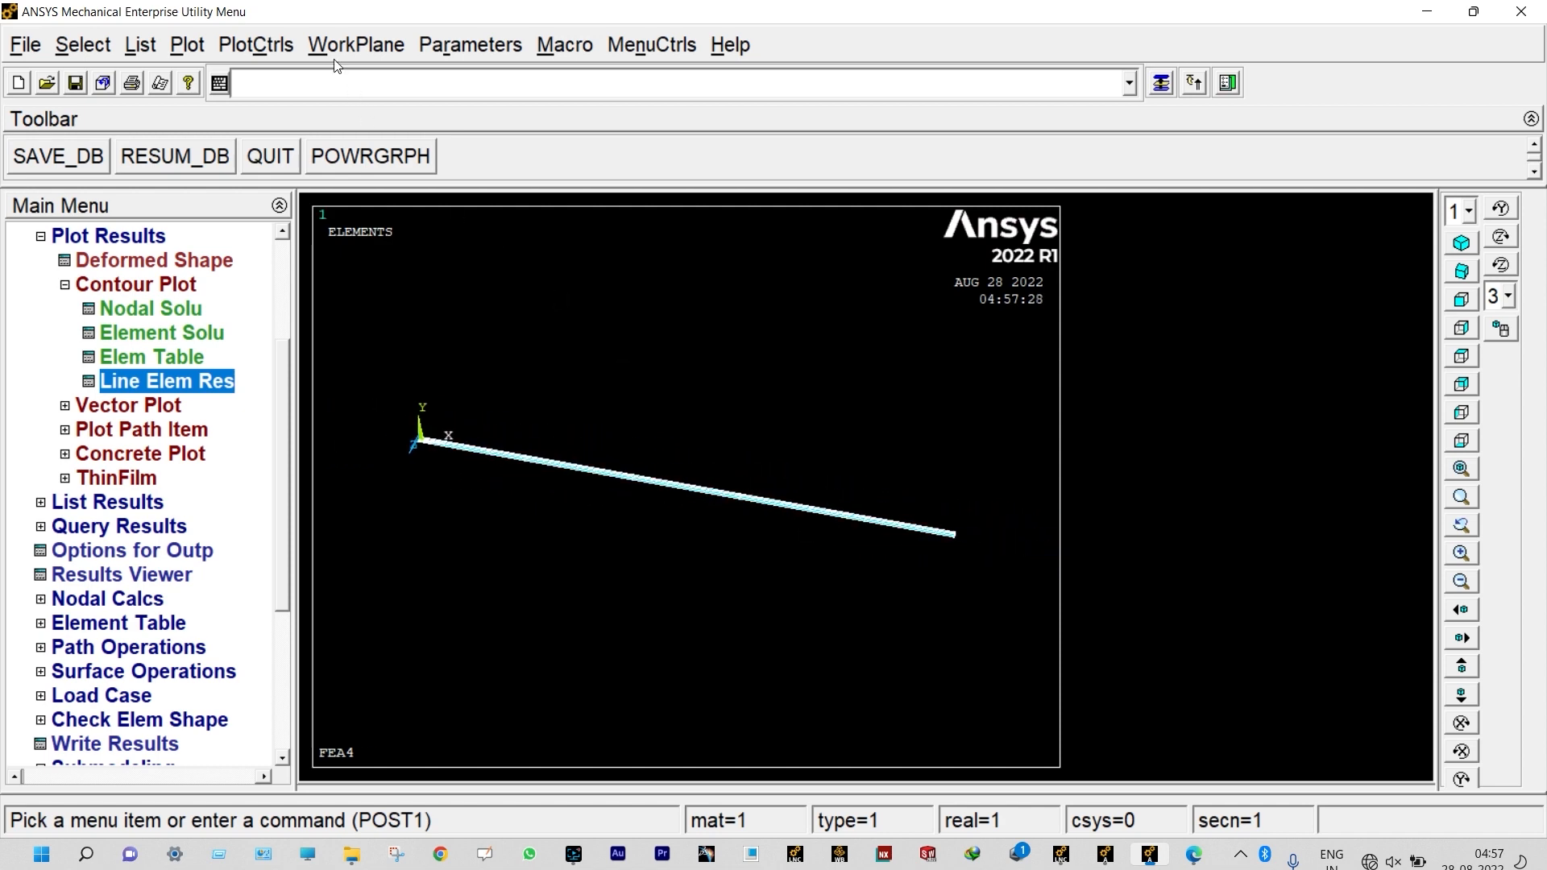
Step: Animate the deformed results for the UY translation with 10 frames, reduce the playback delay to 0 and close the animation controller
left_click(272, 46)
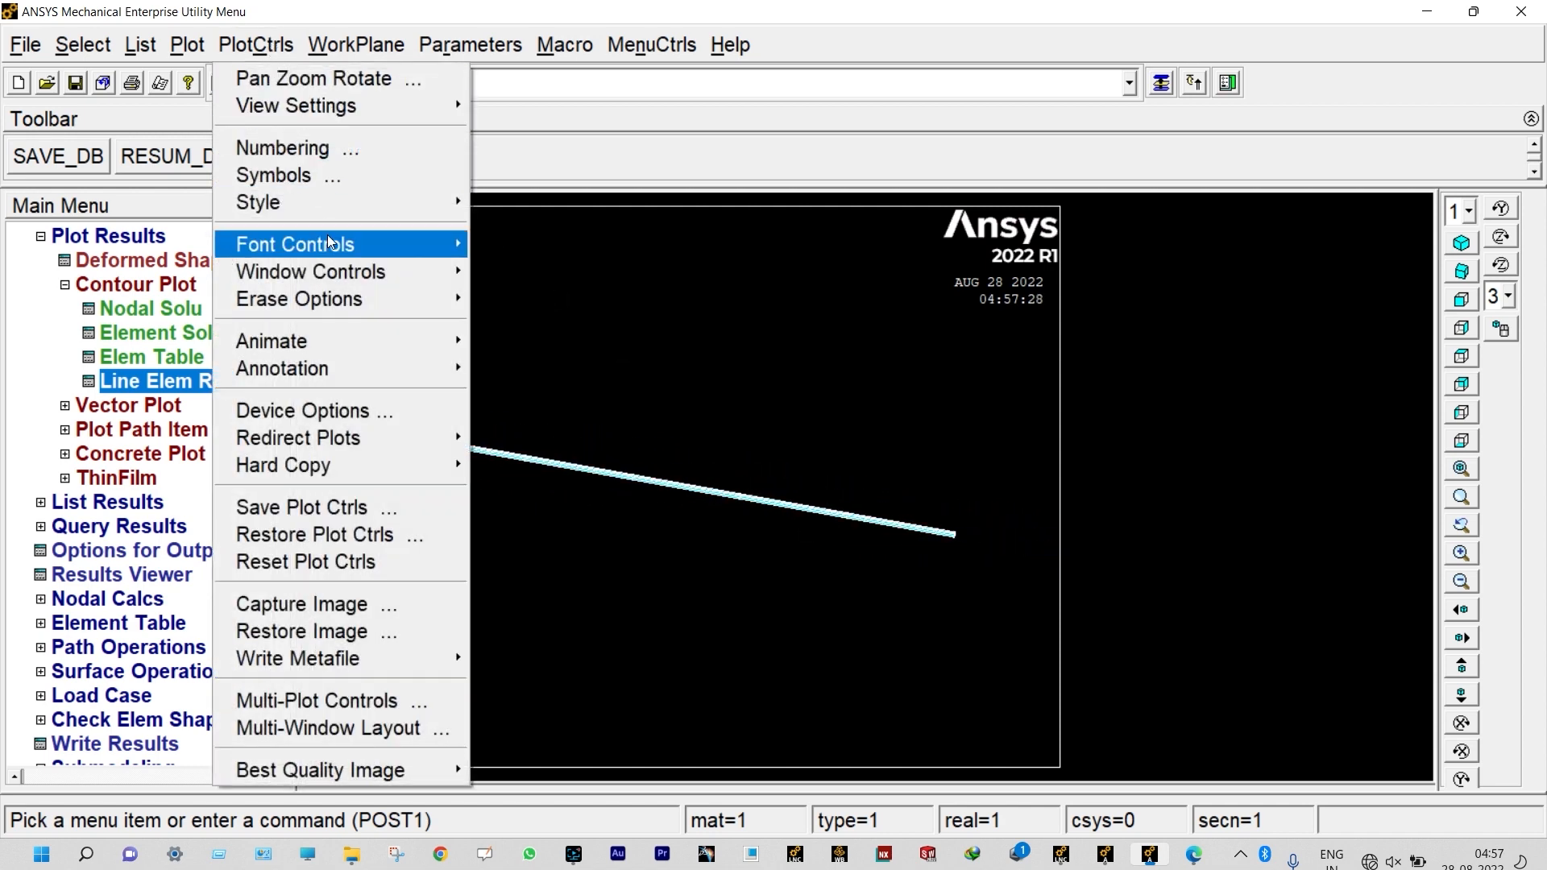
mouse_move(333, 342)
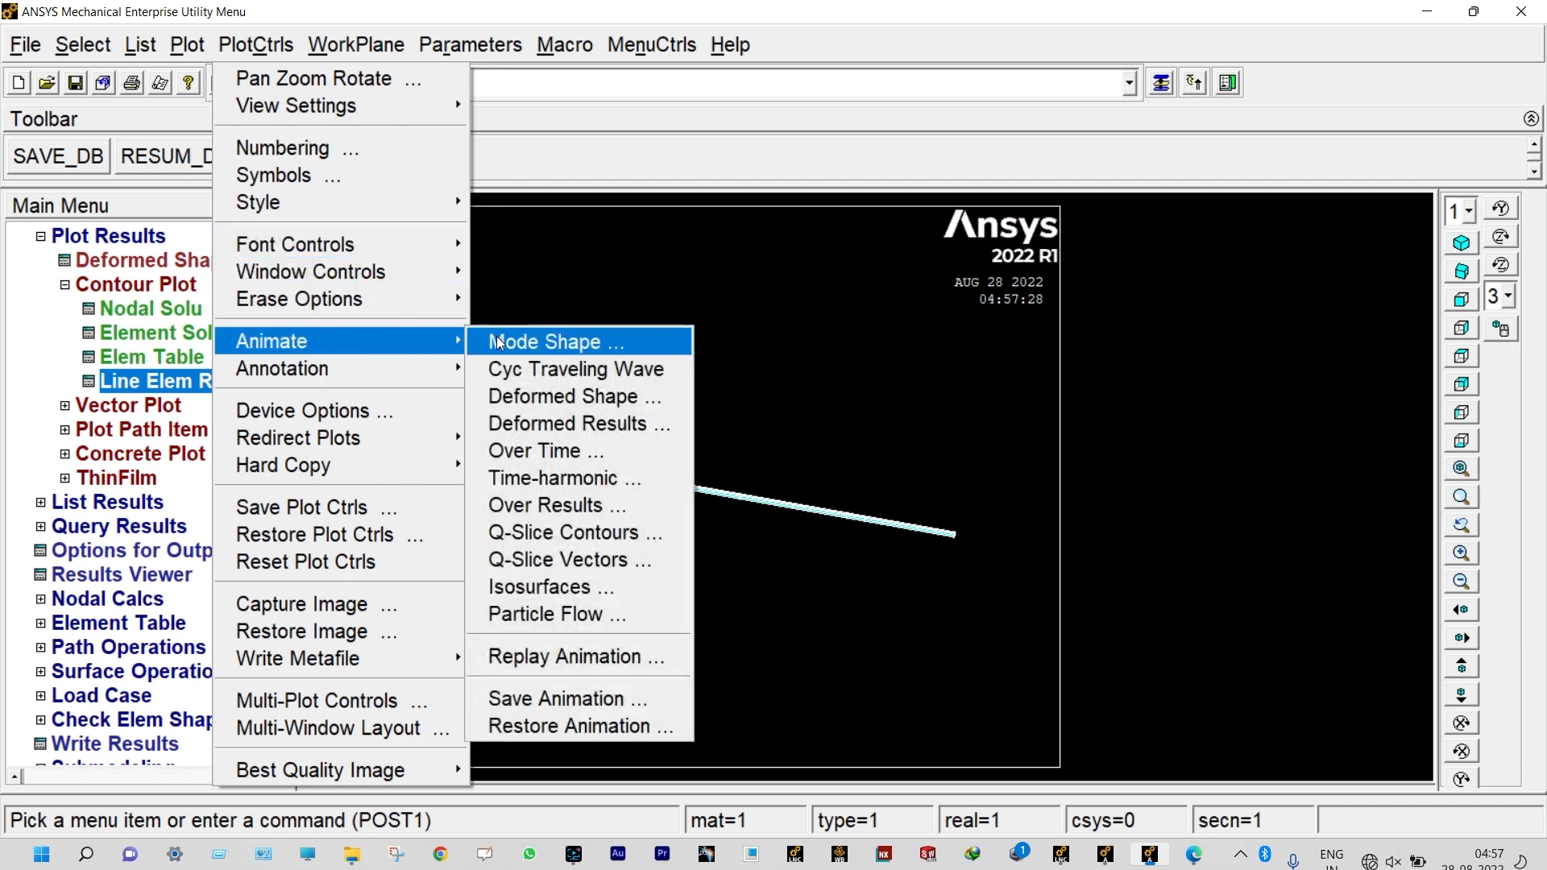
left_click(592, 425)
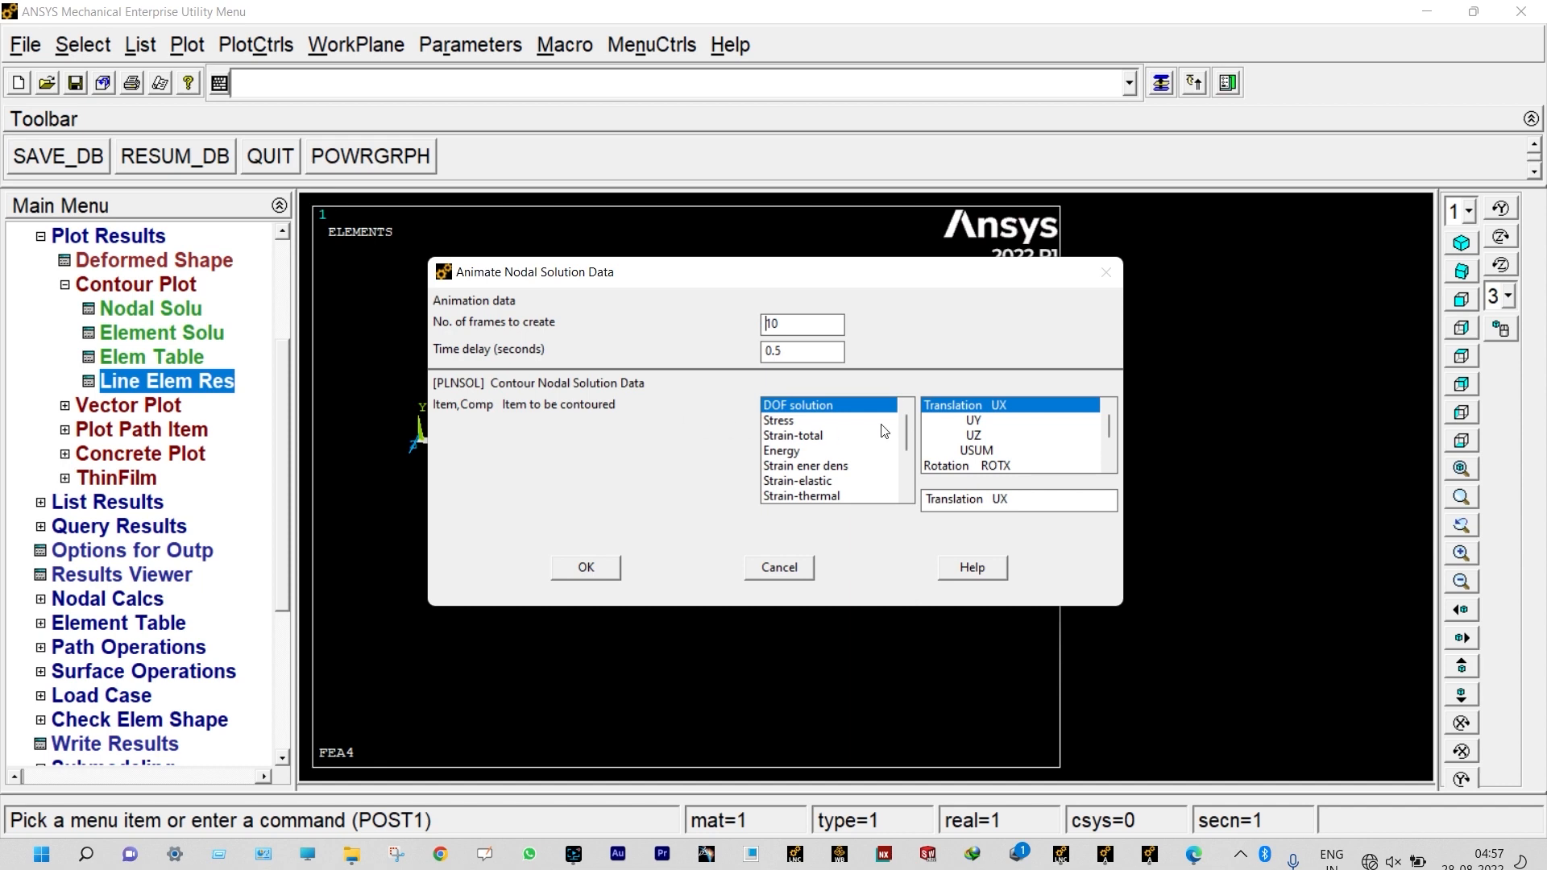
left_click(973, 419)
left_click(609, 564)
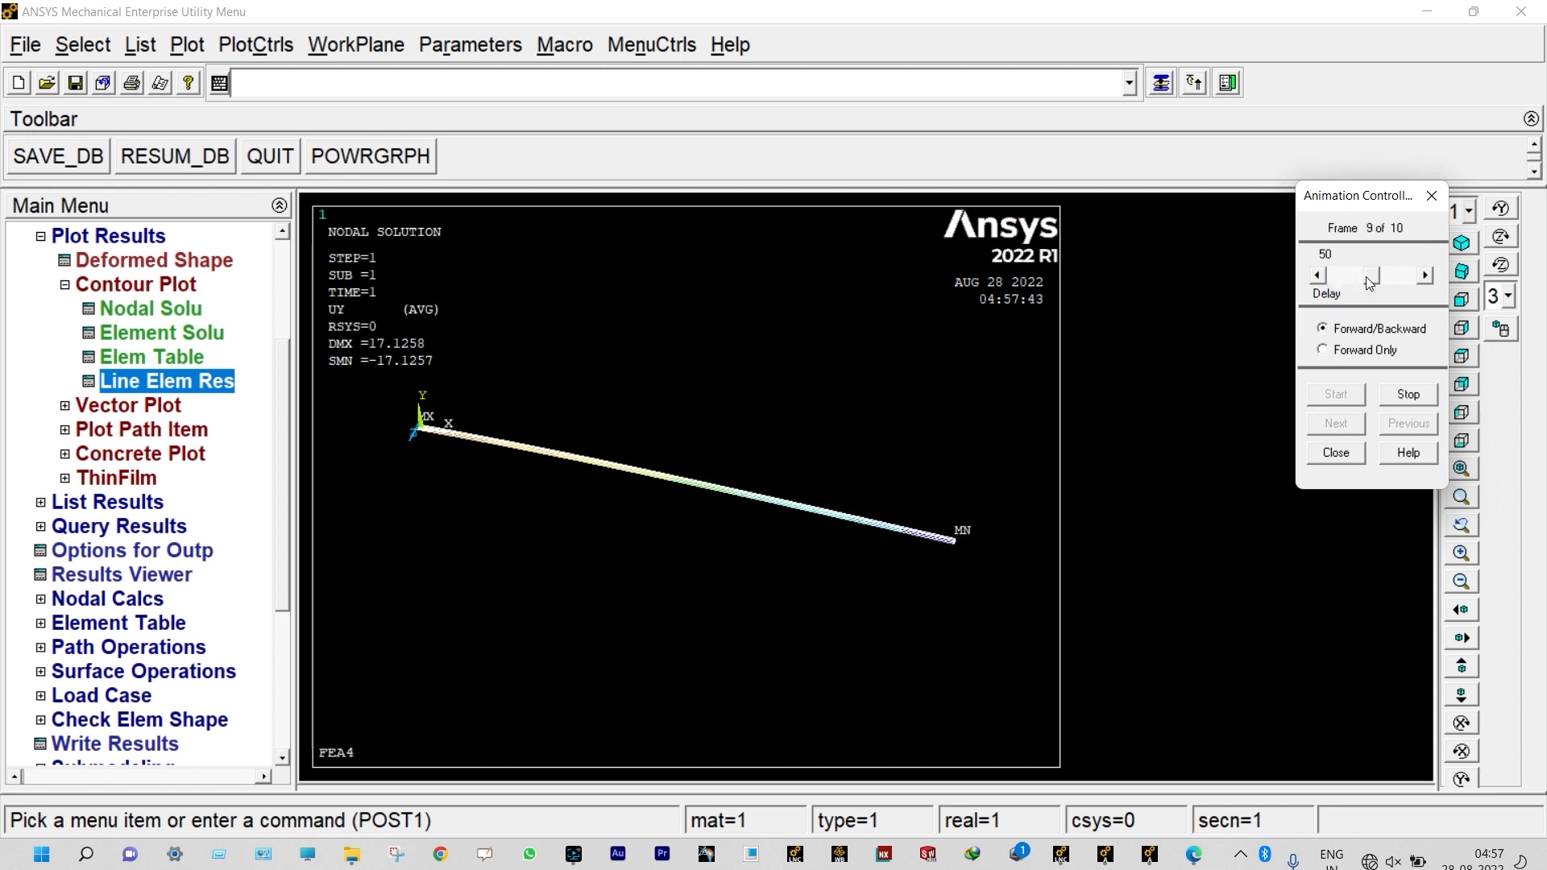
left_click_drag(1369, 276, 1361, 280)
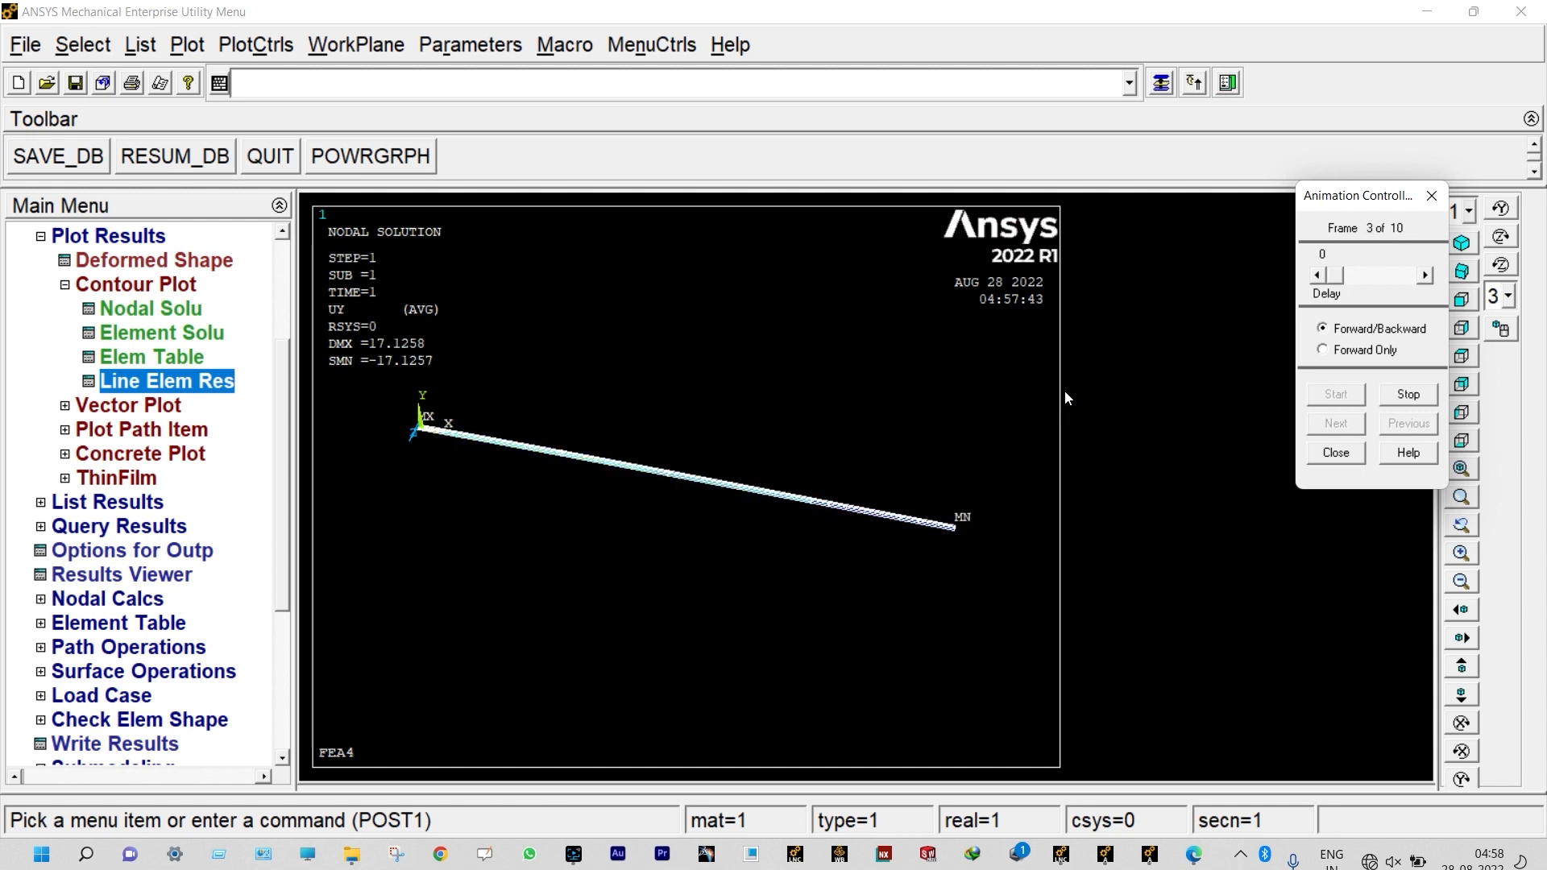
left_click(1335, 452)
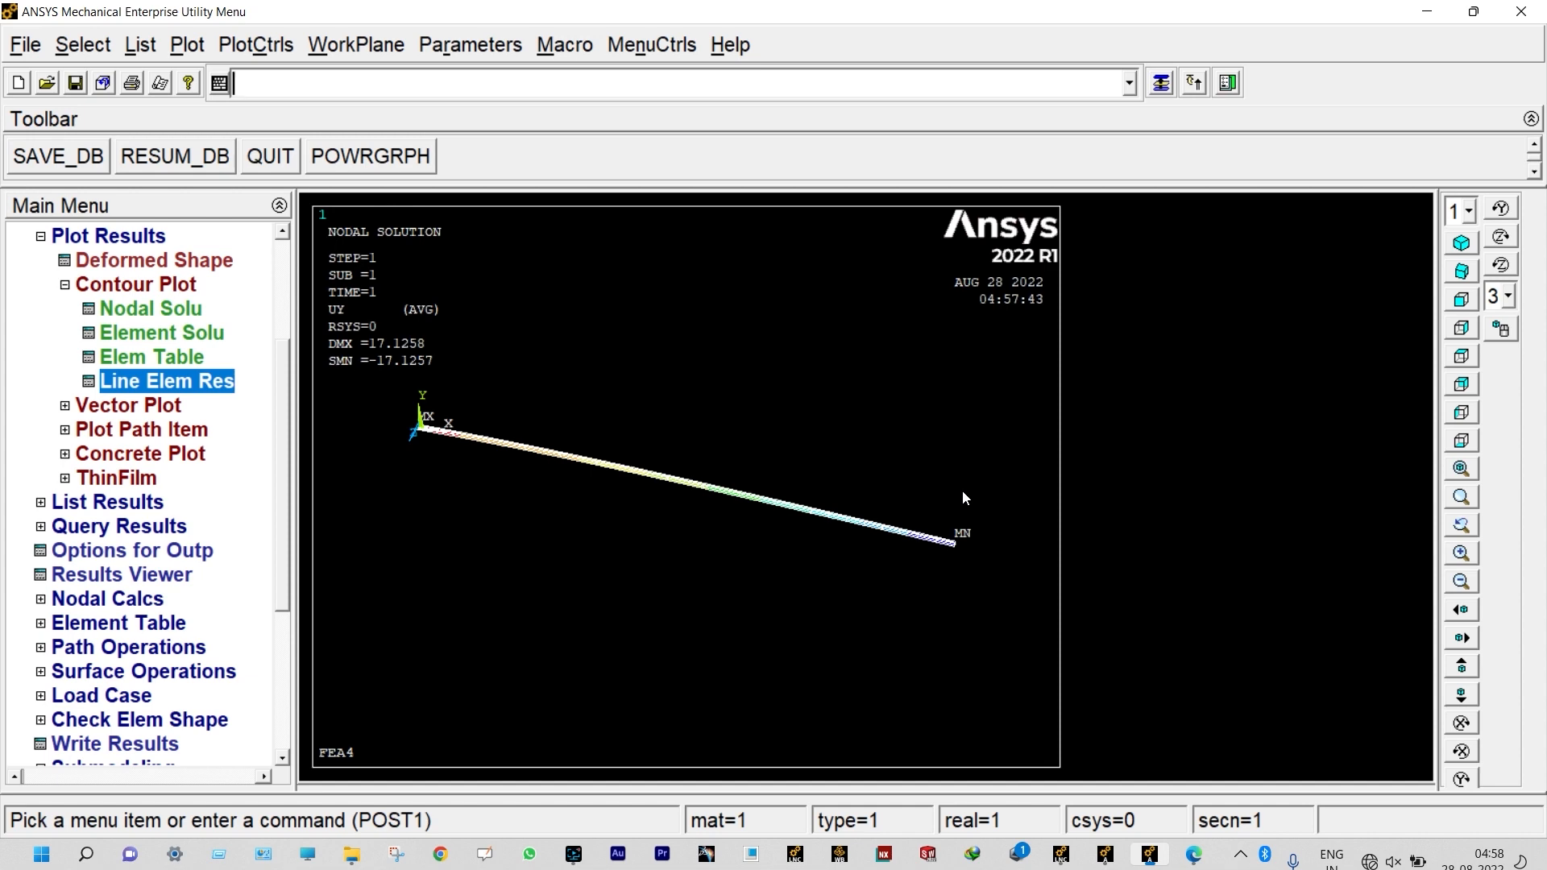